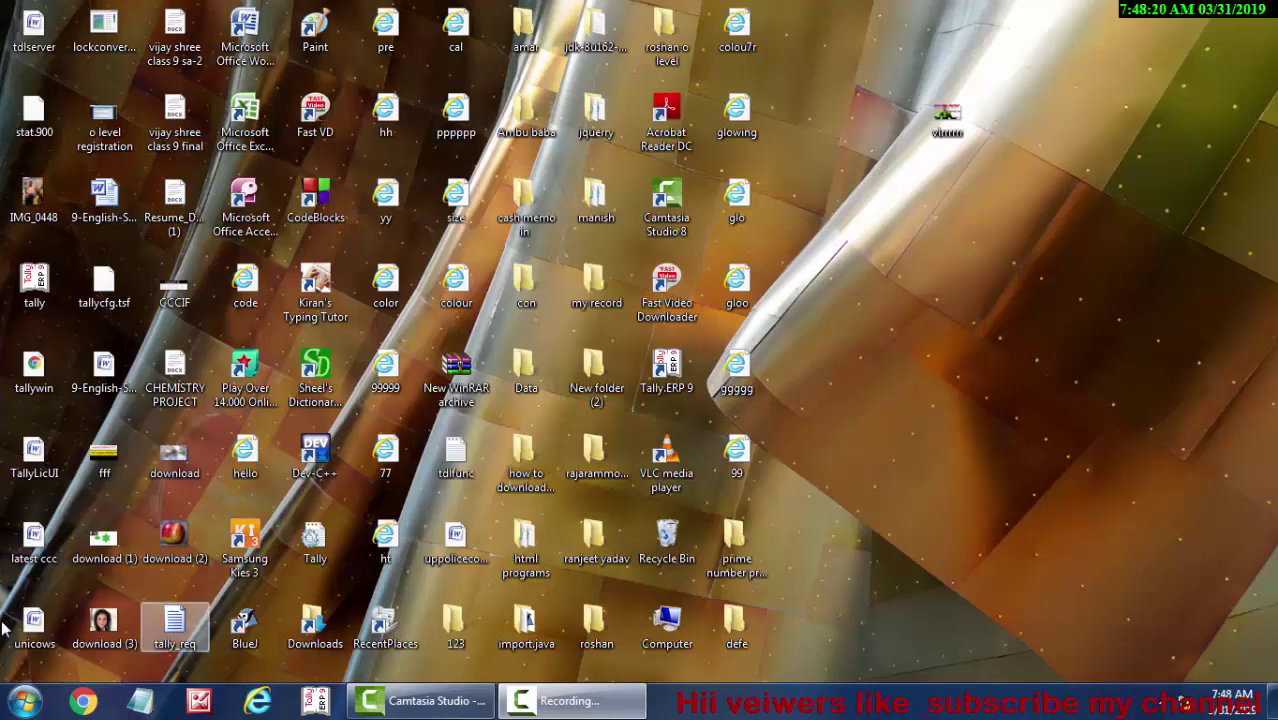
Search the Windows 7 Start menu for msaccess
{"action": "left_click", "coordinate": [17, 708]}
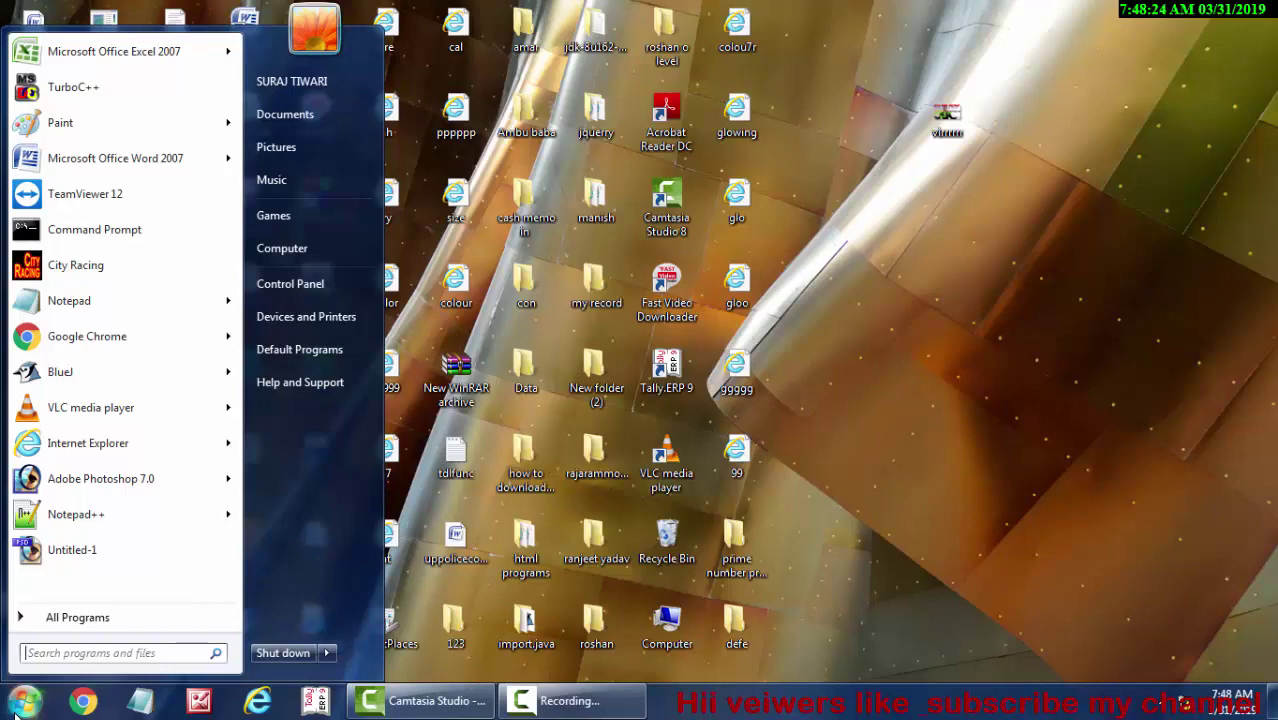
{"action": "type", "text": "msacc"}
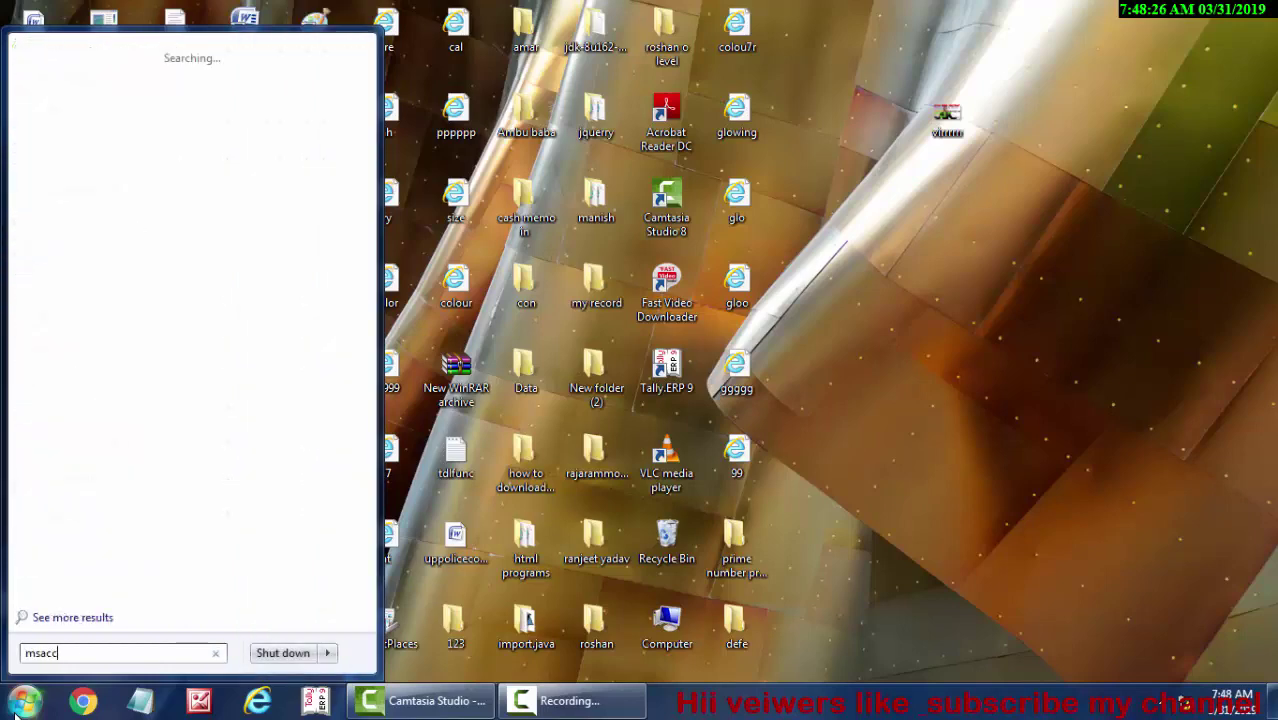
{"action": "type", "text": "ess"}
Launch Access and create a new blank database named ritesh
{"action": "key", "text": "Return"}
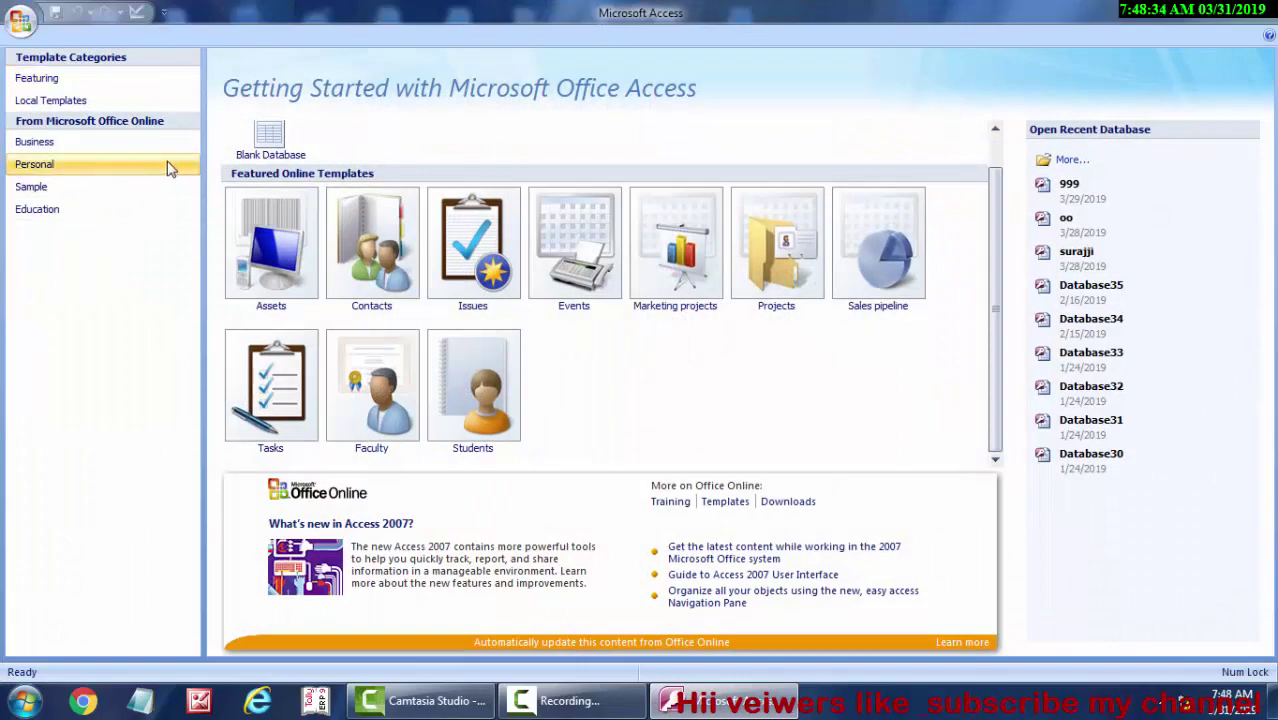
{"action": "left_click", "coordinate": [266, 150]}
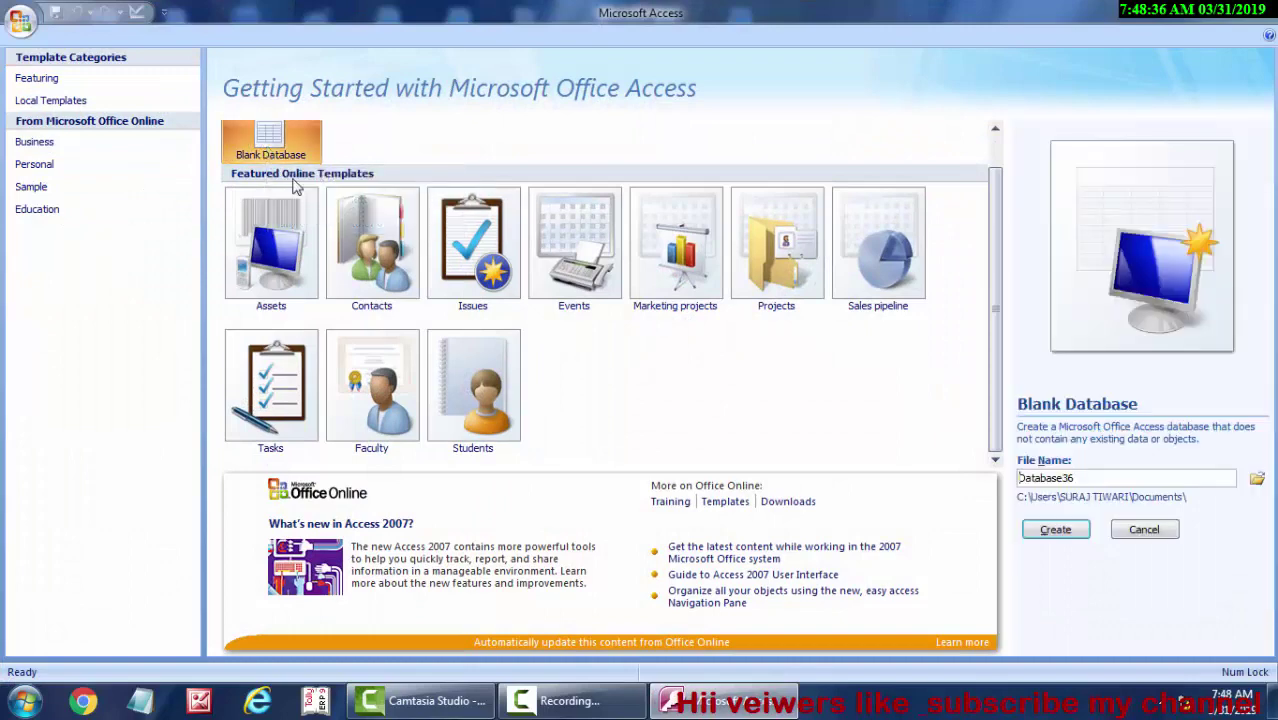
{"action": "left_click", "coordinate": [1127, 480]}
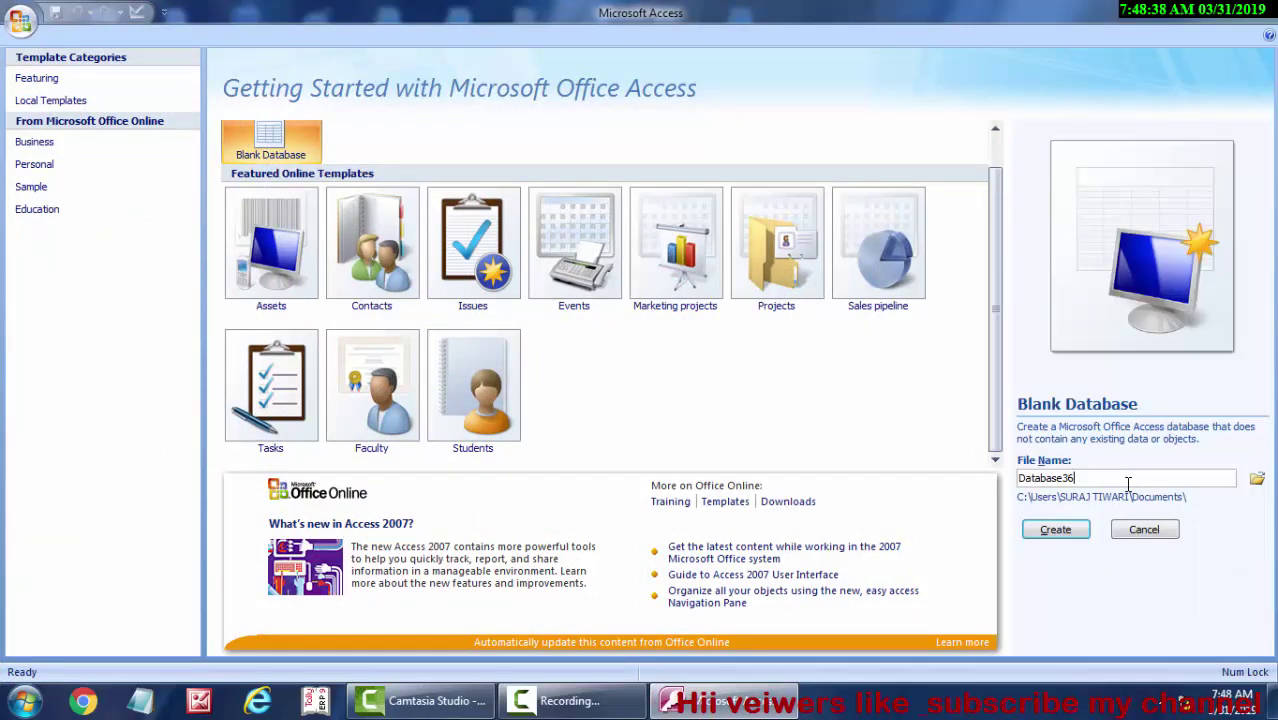
{"action": "key", "text": "BackSpace"}
{"action": "key", "text": "BackSpace"}
{"action": "key", "text": "BackSpace"}
{"action": "key", "text": "BackSpace"}
{"action": "key", "text": "BackSpace"}
{"action": "key", "text": "BackSpace"}
{"action": "key", "text": "BackSpace"}
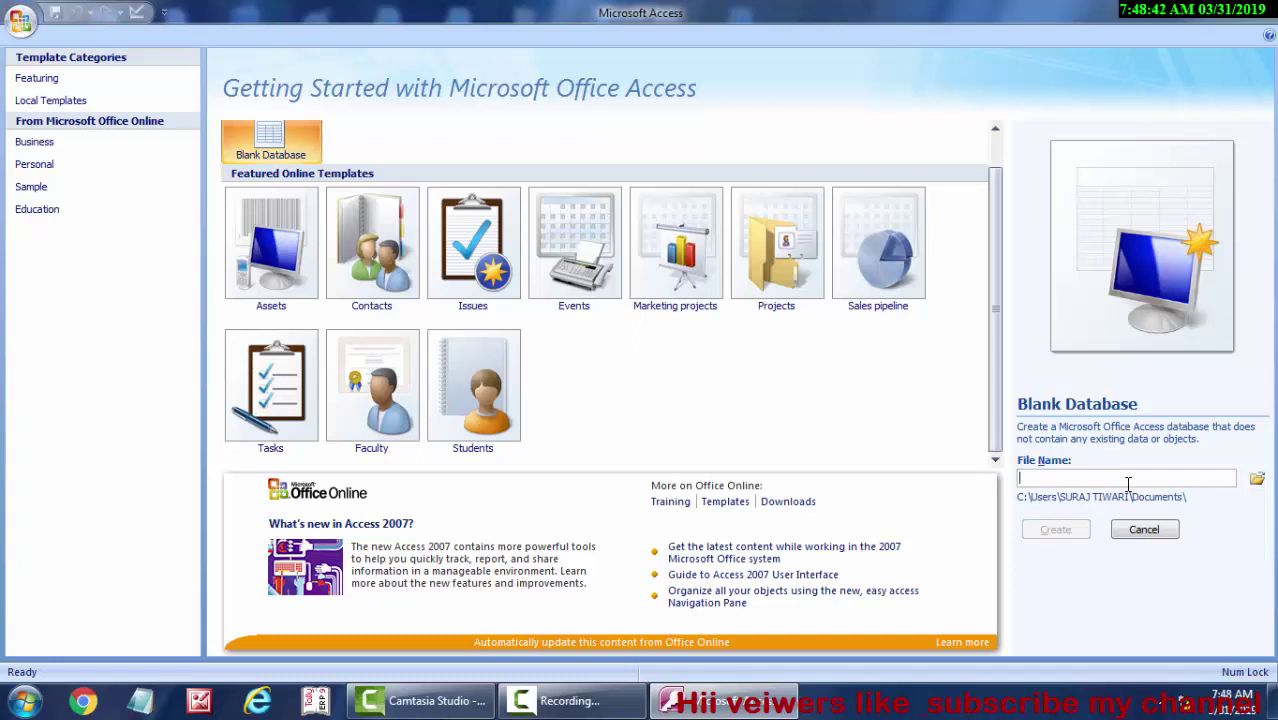
{"action": "type", "text": "rit"}
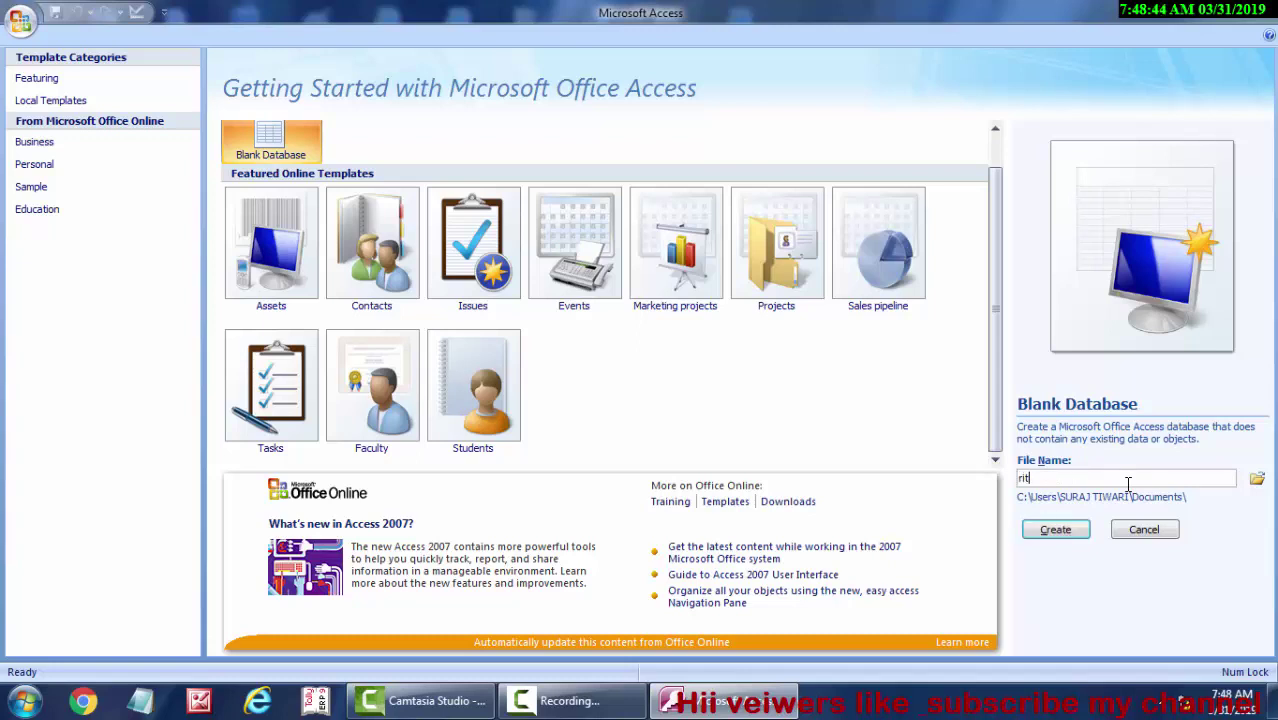
{"action": "type", "text": "esh"}
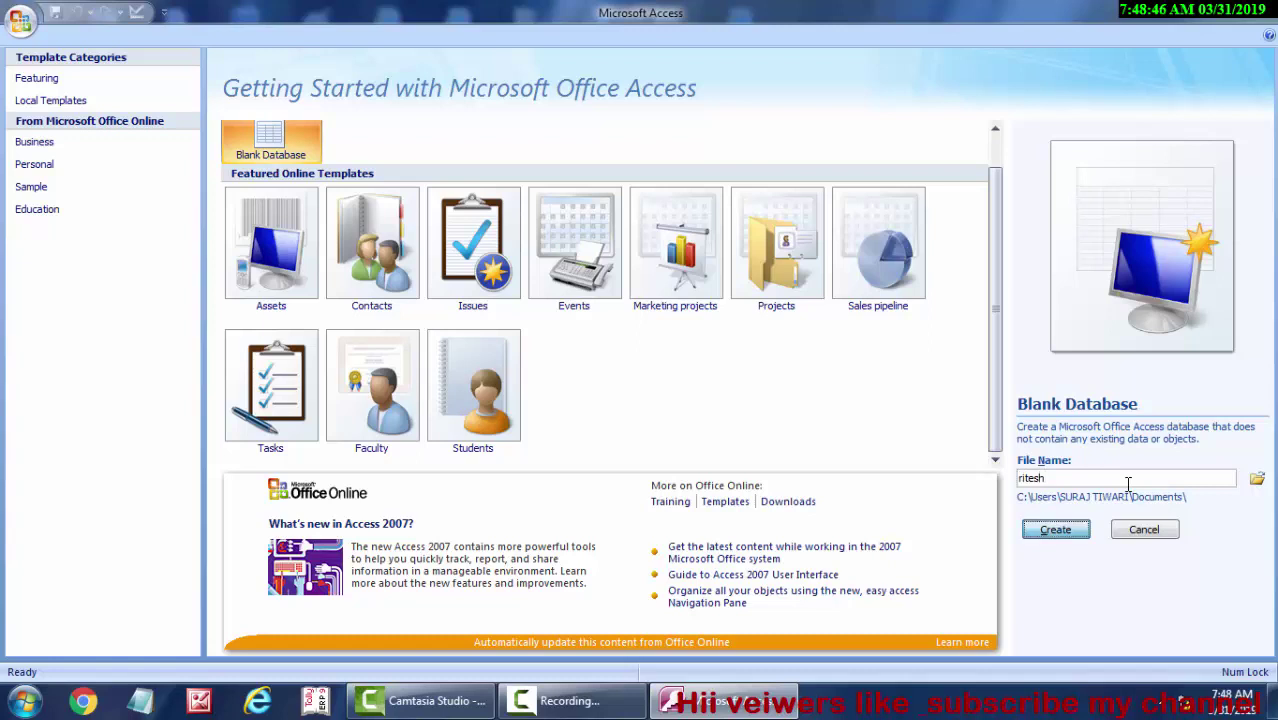
{"action": "key", "text": "Return"}
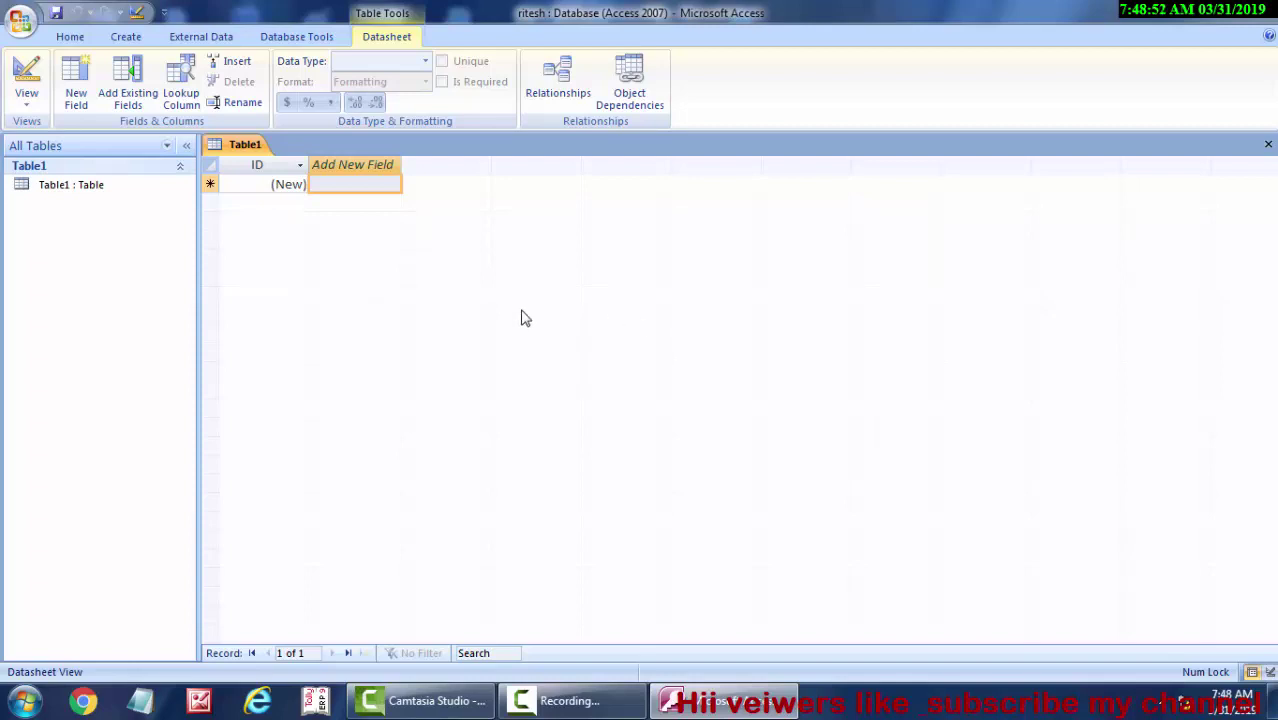
Switch Table1 to Design View, saving it under the name parrot
{"action": "left_click", "coordinate": [27, 104]}
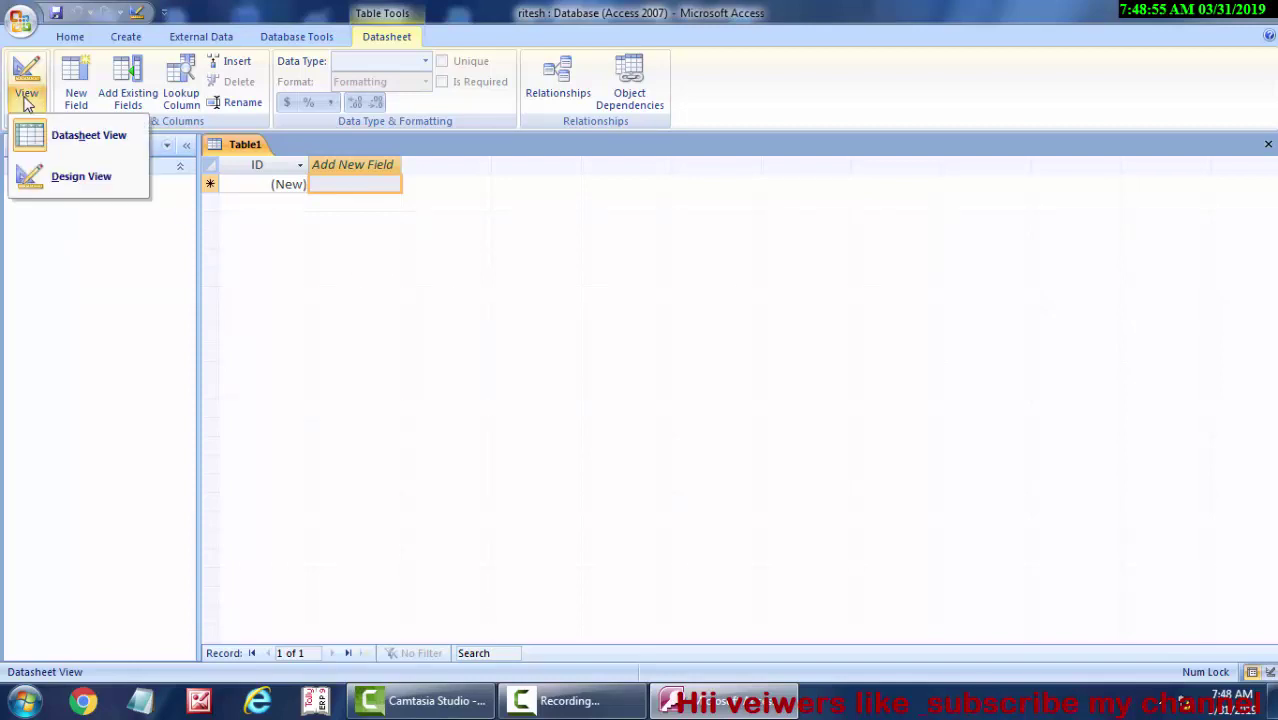
{"action": "left_click", "coordinate": [68, 177]}
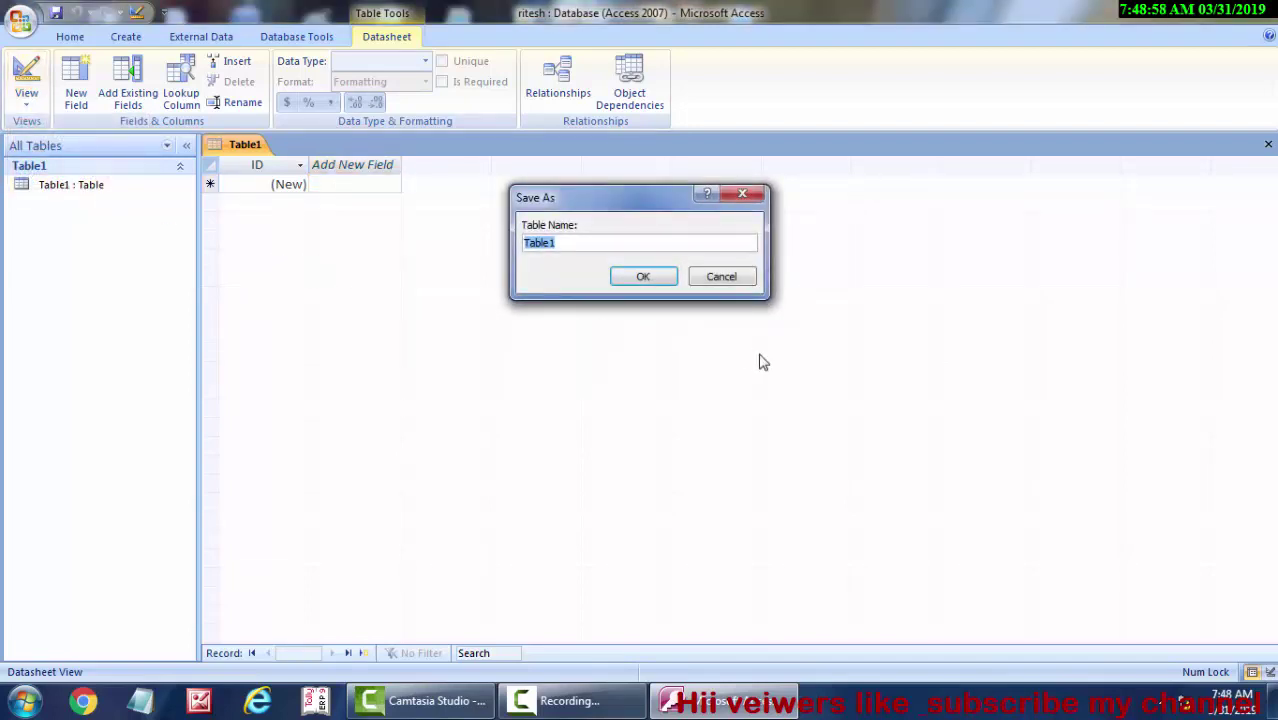
{"action": "key", "text": "BackSpace"}
{"action": "type", "text": "p"}
{"action": "type", "text": "arrot"}
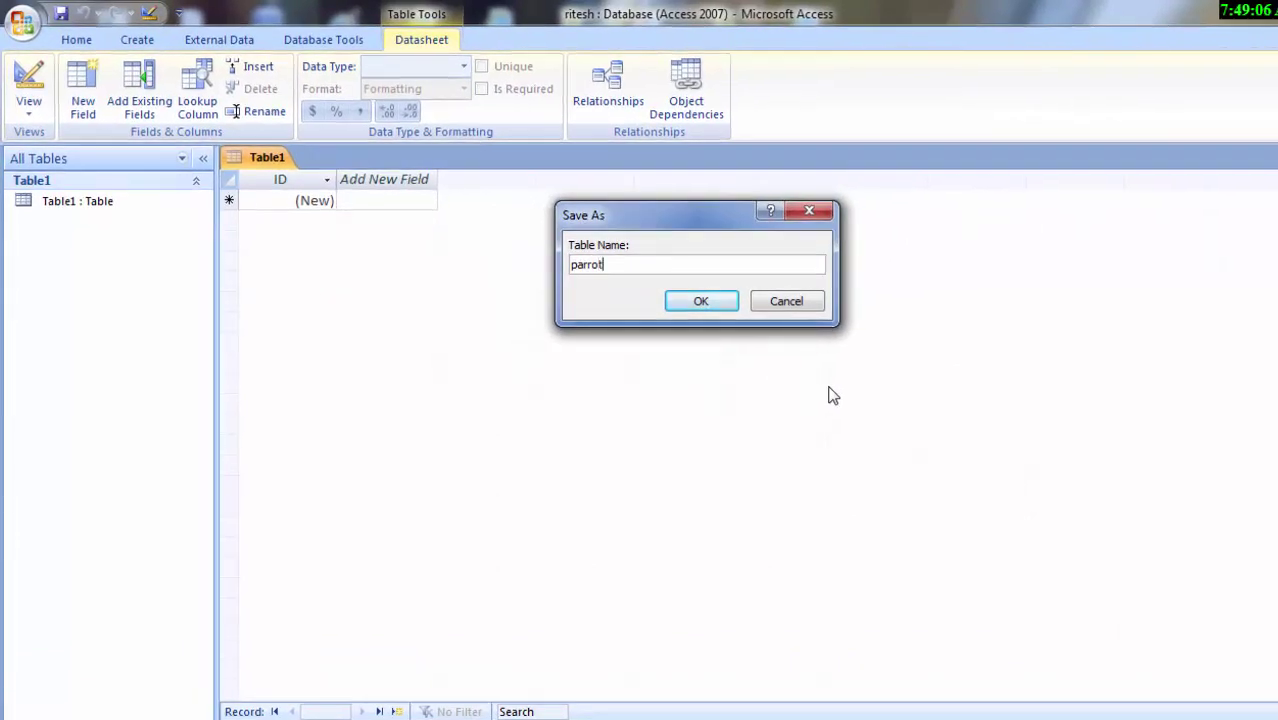
{"action": "key", "text": "Return"}
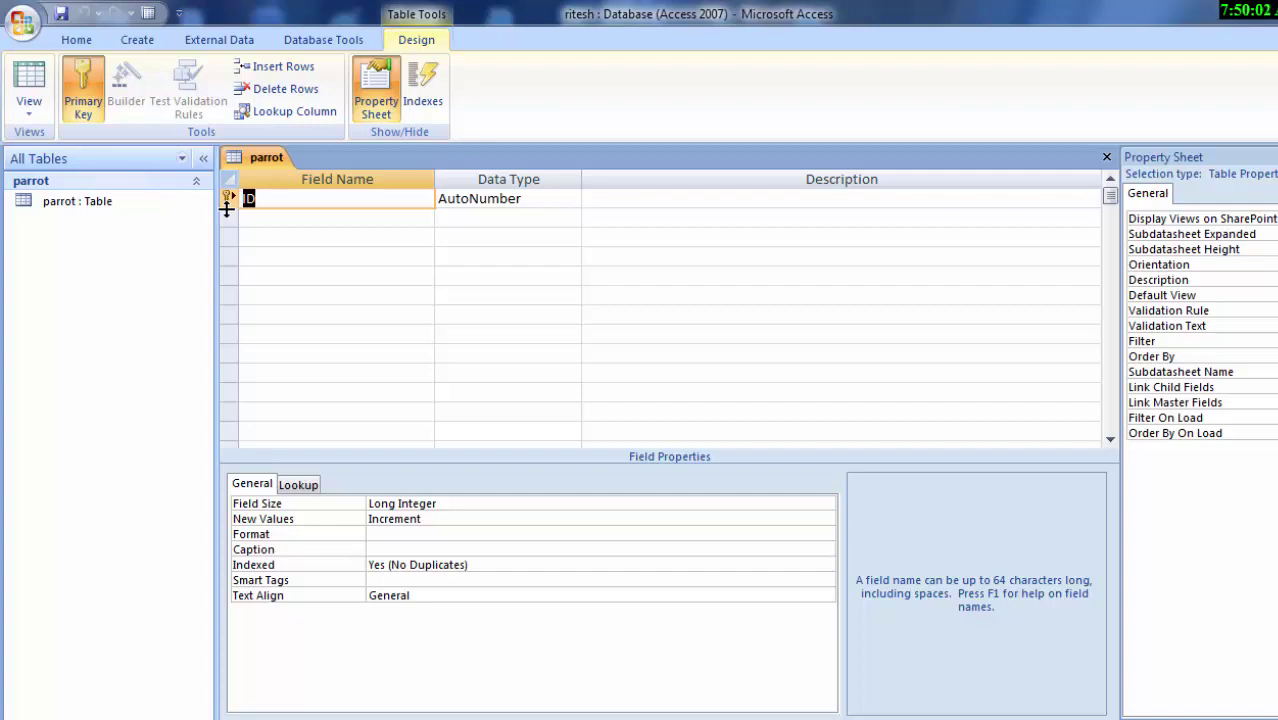
Rename ID to Roll number and add a Name of Student field of type Text
{"action": "left_click", "coordinate": [292, 199]}
{"action": "key", "text": "BackSpace"}
{"action": "key", "text": "BackSpace"}
{"action": "type", "text": "Roll n"}
{"action": "type", "text": "umber"}
{"action": "key", "text": "Tab"}
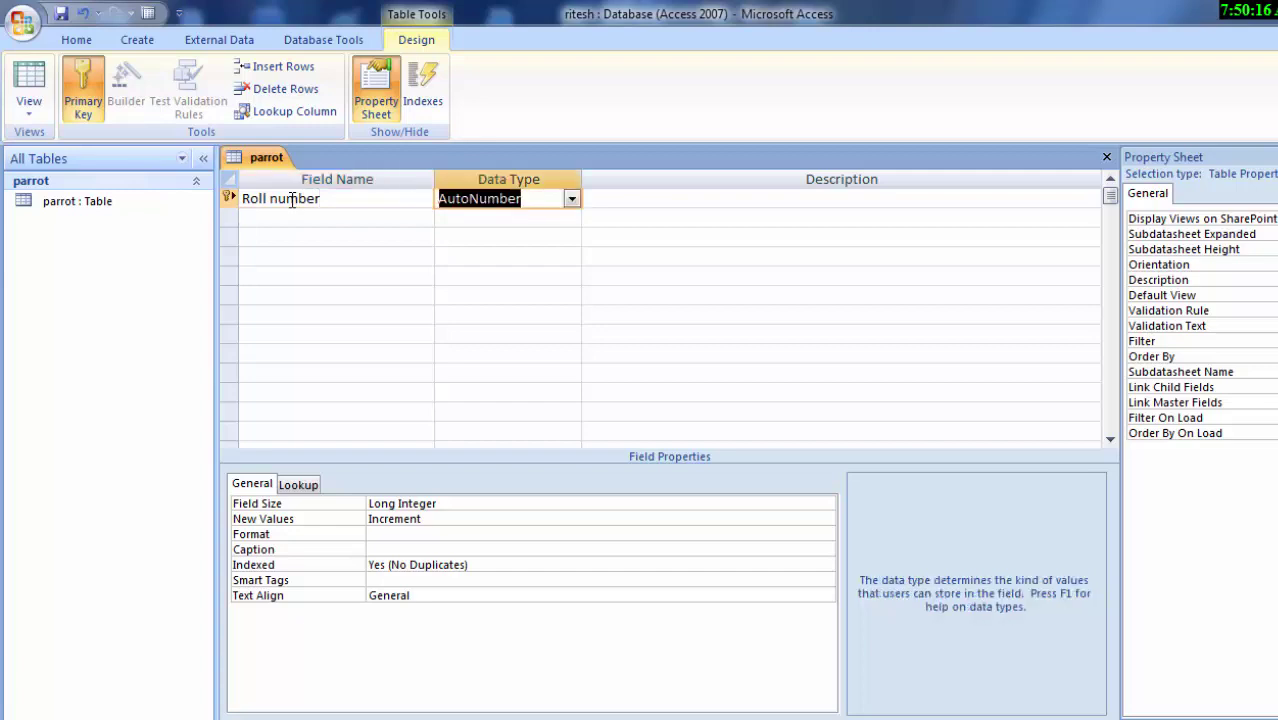
{"action": "left_click", "coordinate": [300, 218]}
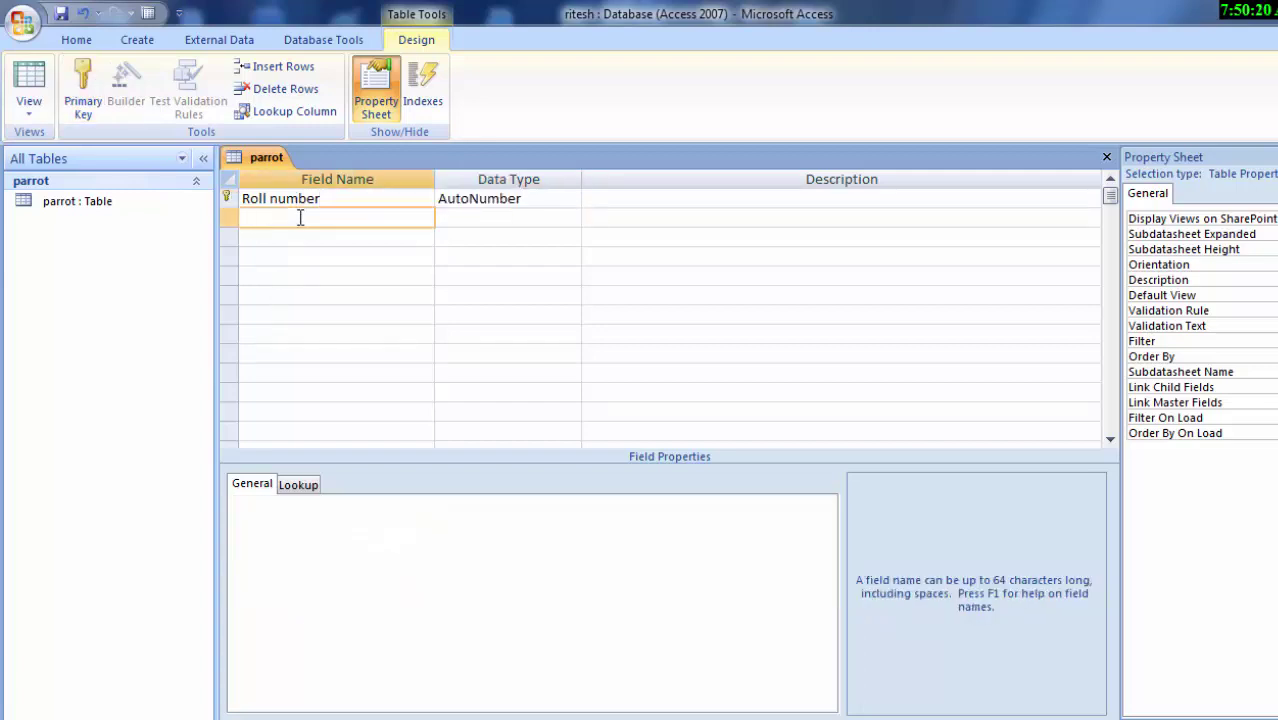
{"action": "type", "text": "Name "}
{"action": "type", "text": "of"}
{"action": "type", "text": " S"}
{"action": "type", "text": "tuden"}
{"action": "type", "text": "t"}
{"action": "key", "text": "Tab"}
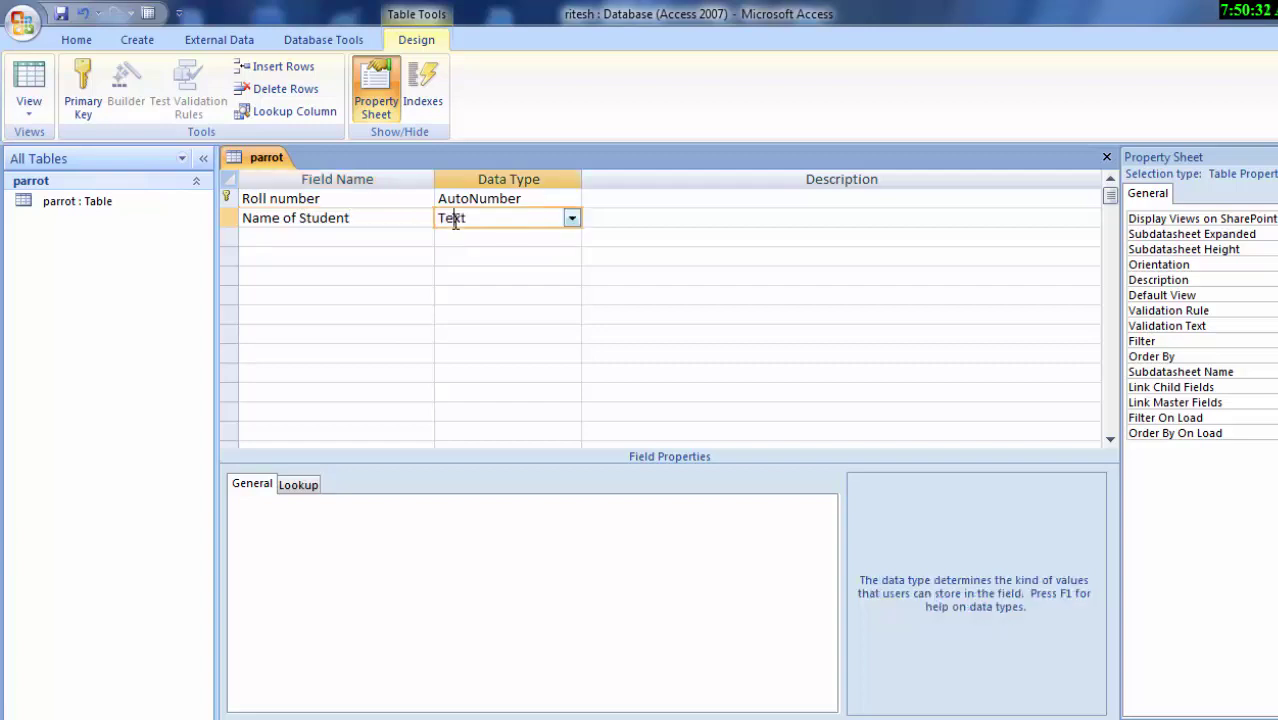
Add Hindi and English fields, each with Number data type
{"action": "left_click", "coordinate": [338, 238]}
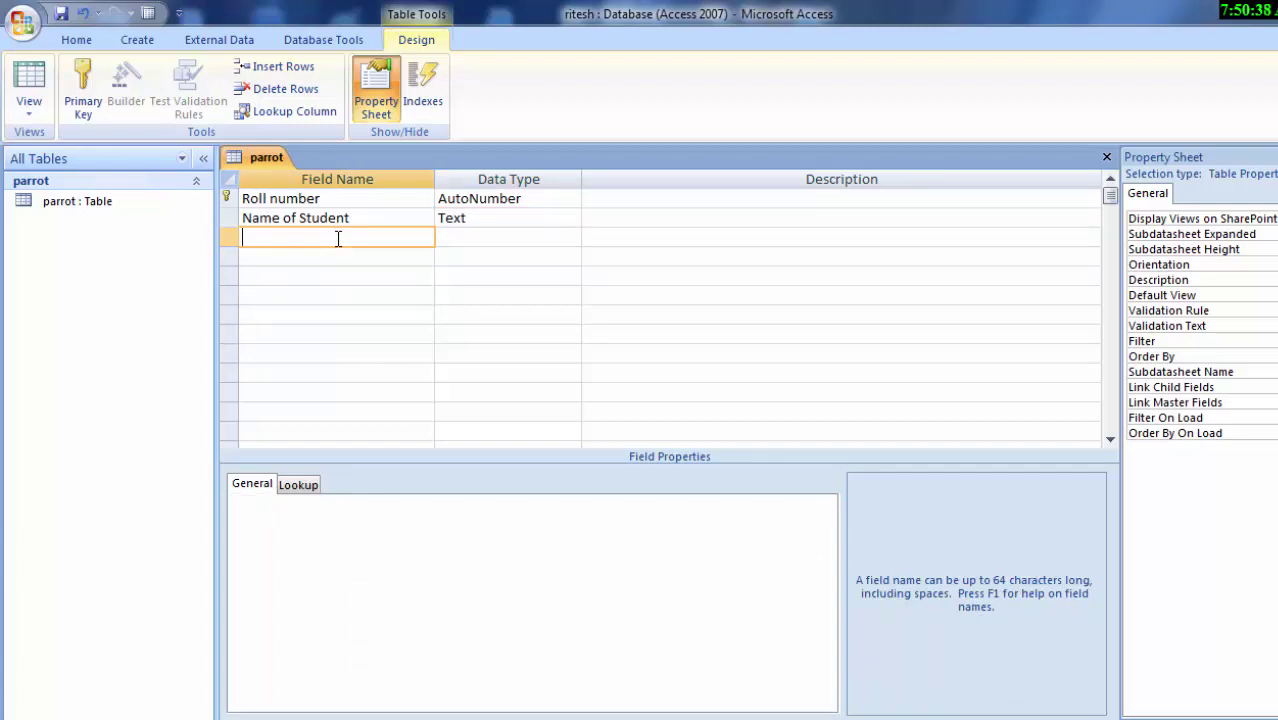
{"action": "type", "text": "Hin"}
{"action": "type", "text": "di"}
{"action": "left_click", "coordinate": [489, 237]}
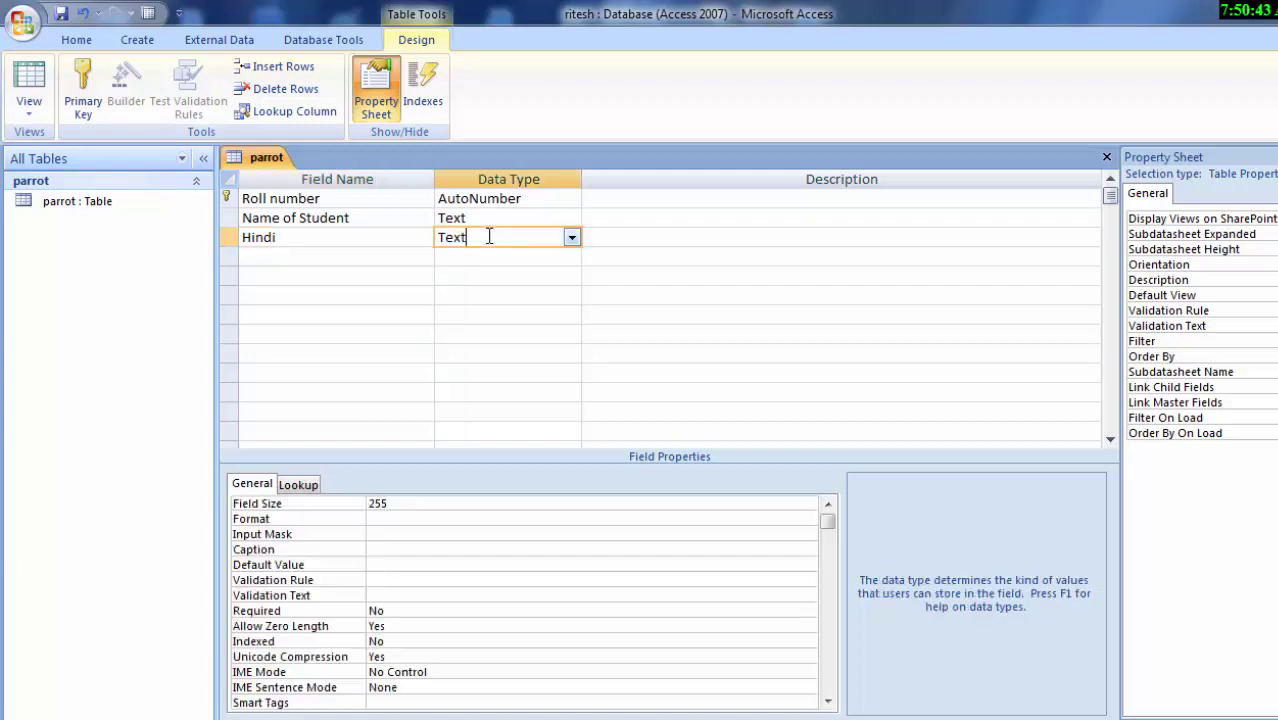
{"action": "left_click", "coordinate": [572, 238]}
{"action": "left_click", "coordinate": [525, 298]}
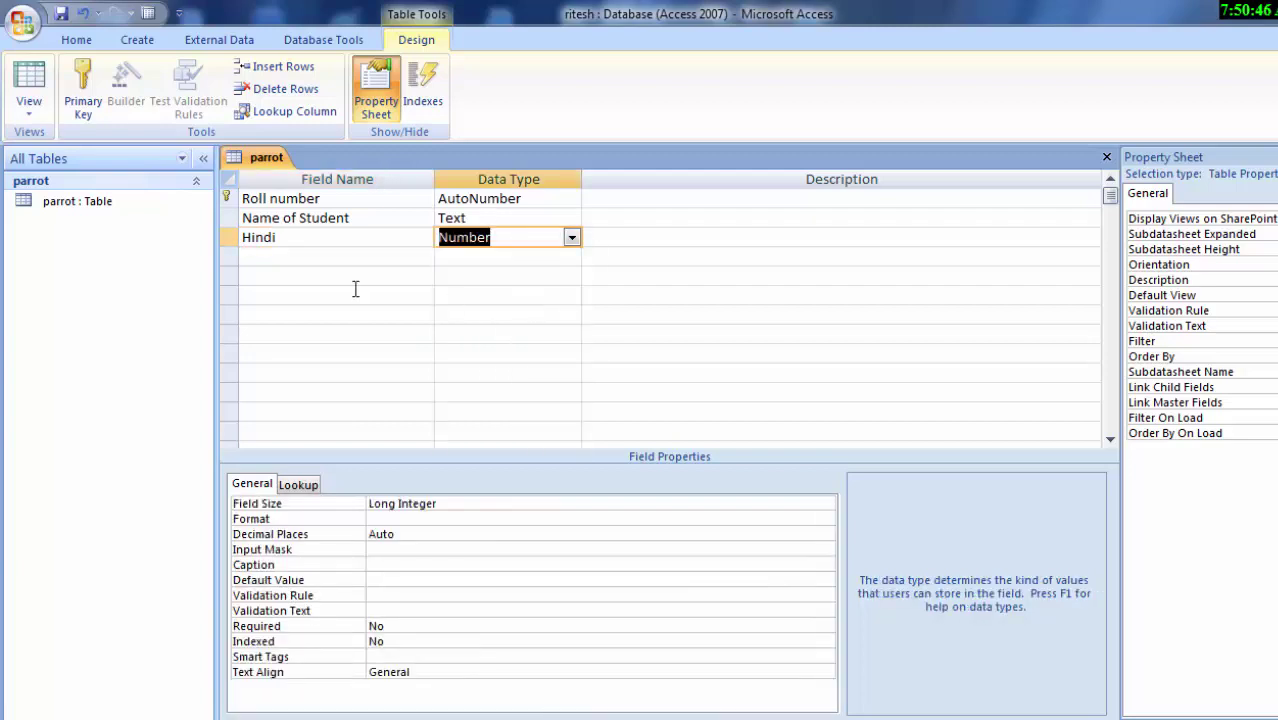
{"action": "left_click", "coordinate": [347, 256]}
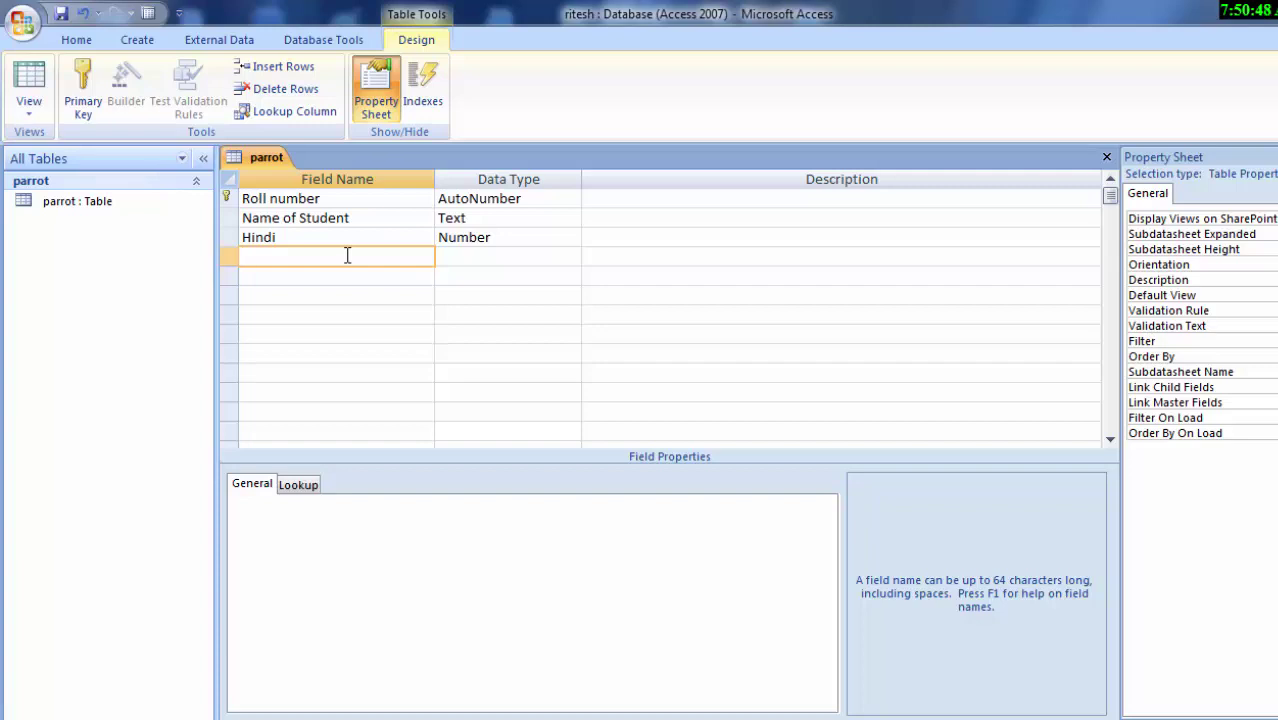
{"action": "type", "text": "E"}
{"action": "type", "text": "ngli"}
{"action": "type", "text": "sh"}
{"action": "left_click", "coordinate": [512, 255]}
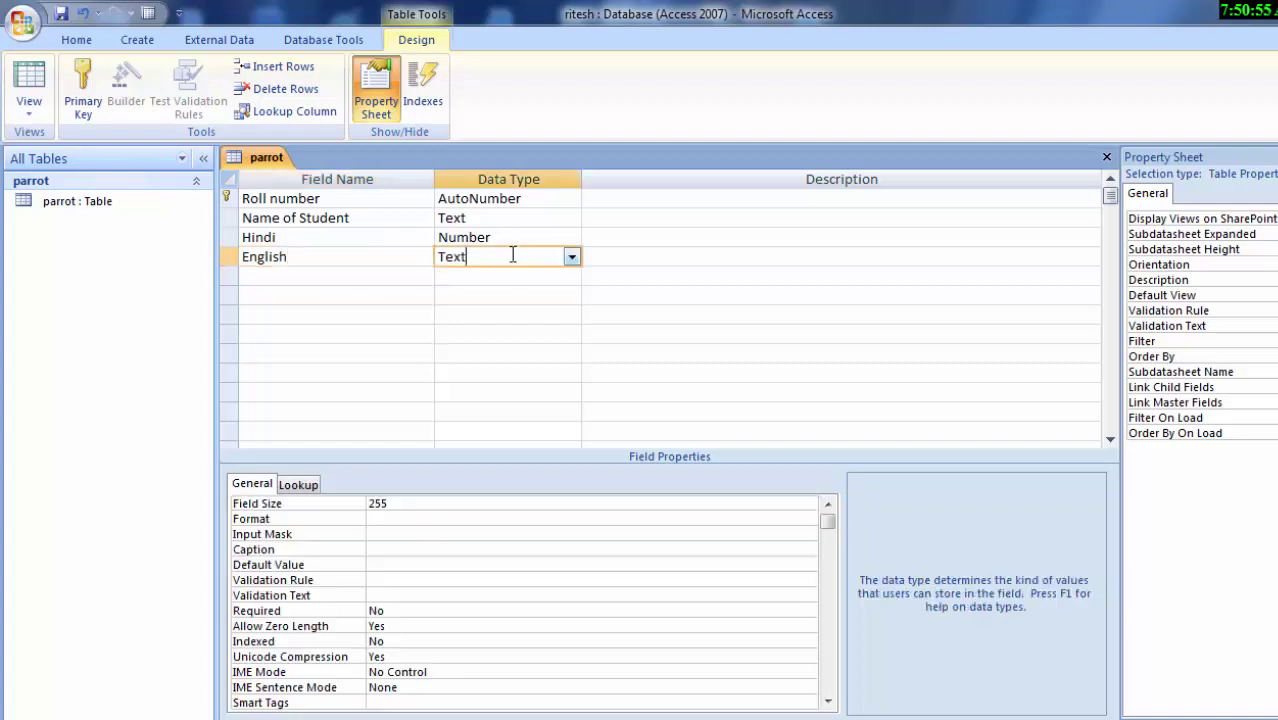
{"action": "left_click", "coordinate": [571, 257]}
{"action": "left_click", "coordinate": [546, 316]}
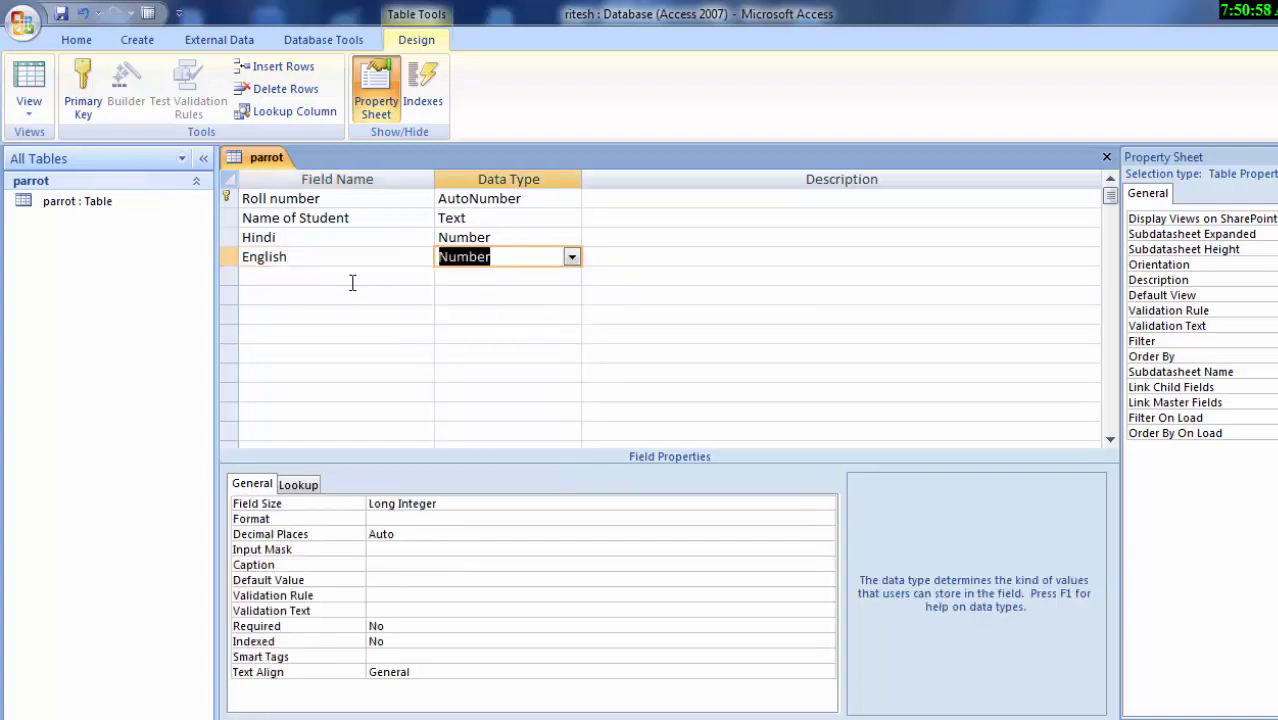
Add Math and Science fields, both set to Number
{"action": "left_click", "coordinate": [352, 278]}
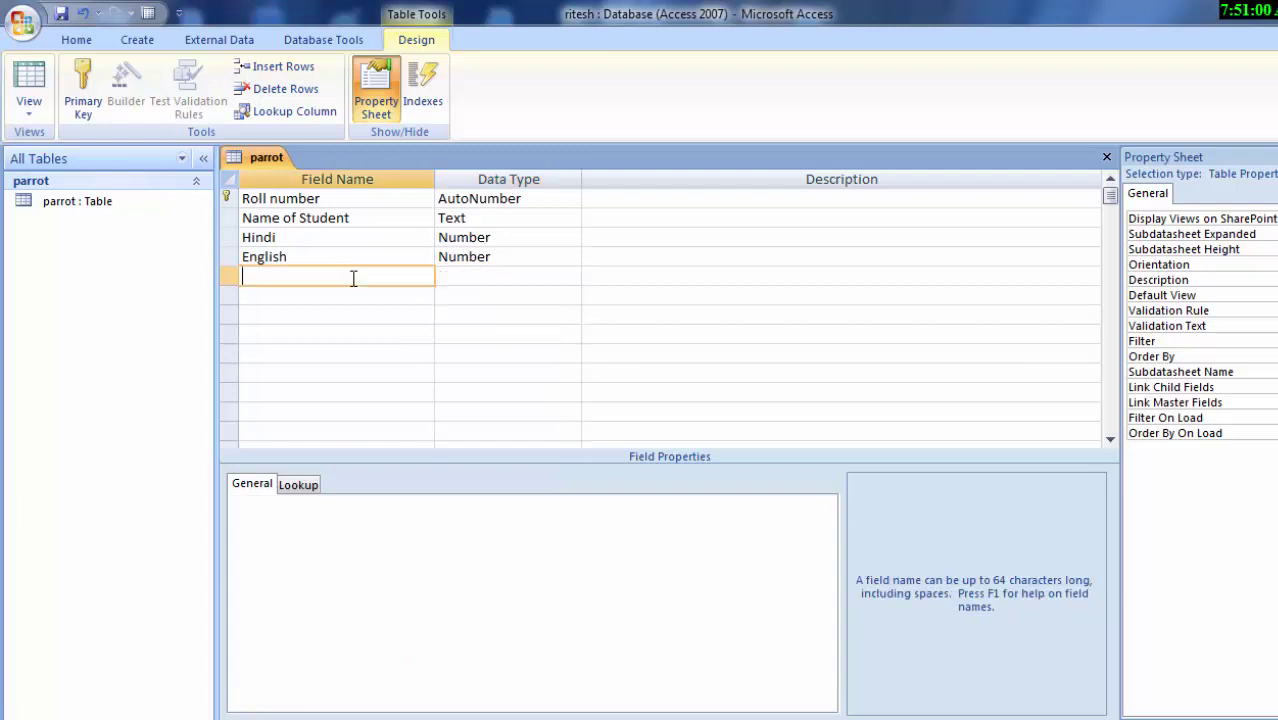
{"action": "type", "text": "Math"}
{"action": "left_click", "coordinate": [476, 280]}
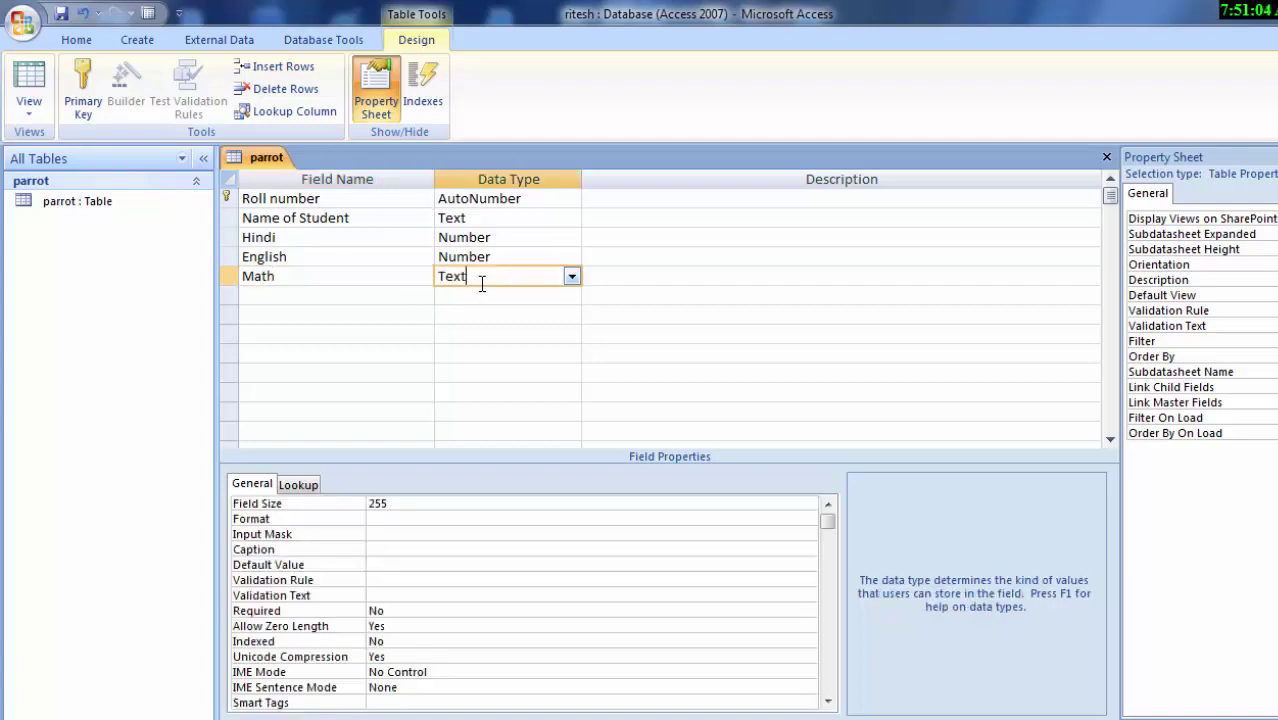
{"action": "left_click", "coordinate": [571, 277]}
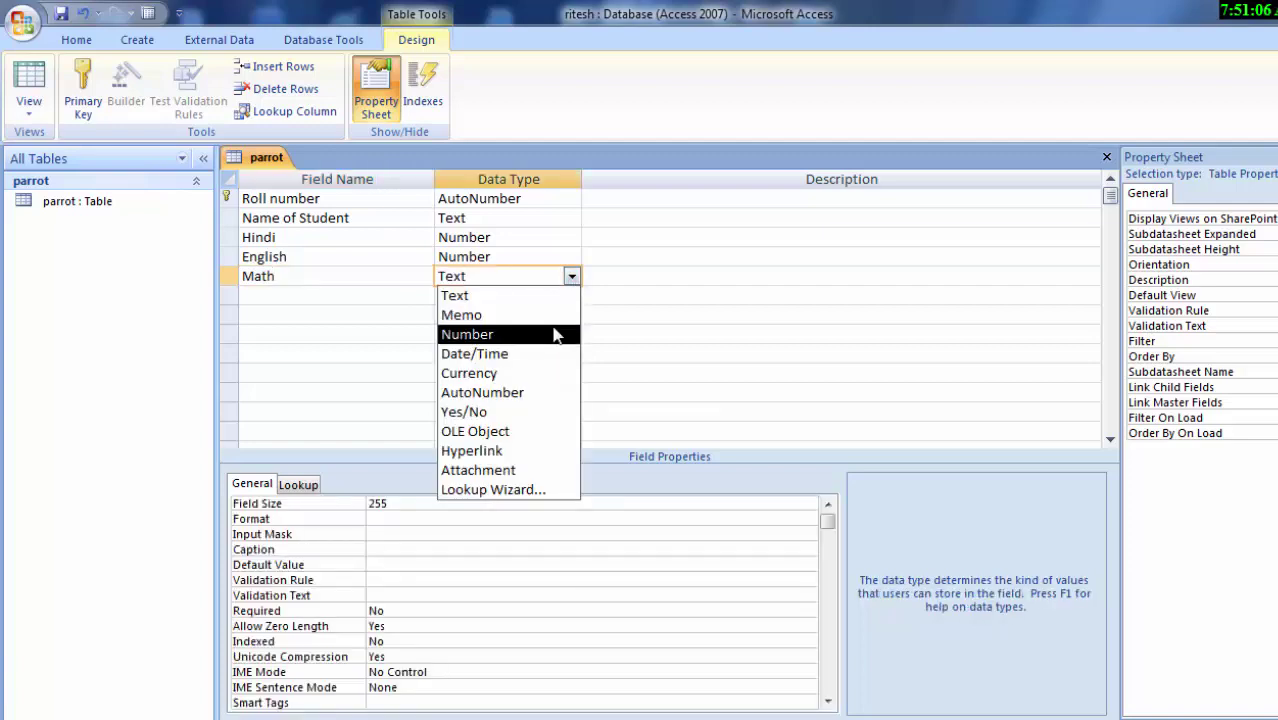
{"action": "left_click", "coordinate": [480, 331]}
{"action": "left_click", "coordinate": [352, 282]}
{"action": "left_click", "coordinate": [352, 295]}
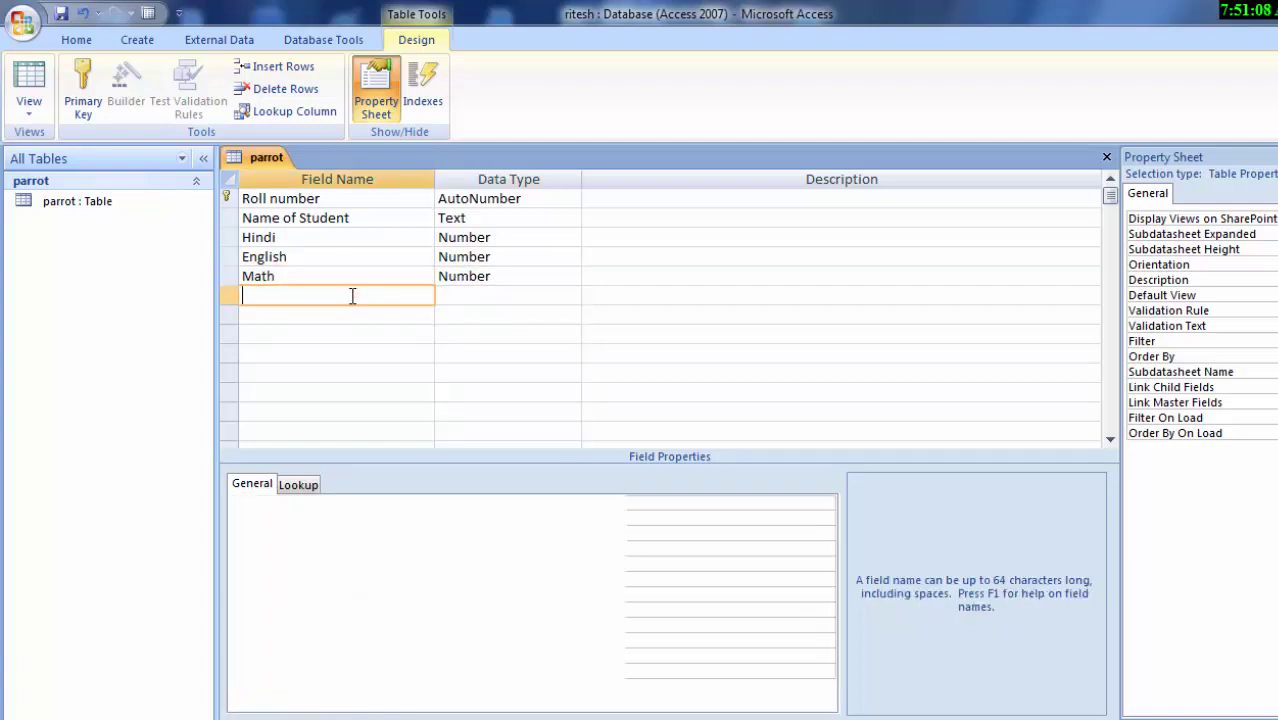
{"action": "type", "text": "Sc"}
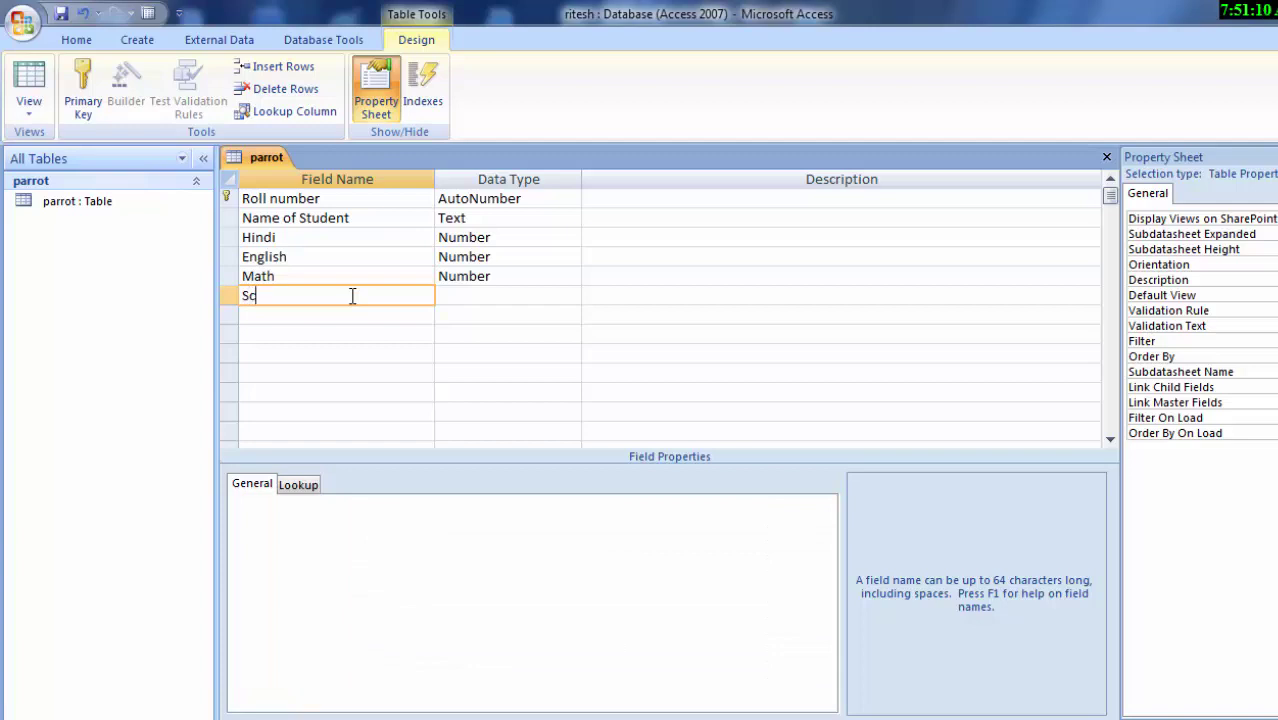
{"action": "type", "text": "ience"}
{"action": "left_click", "coordinate": [540, 289]}
{"action": "left_click", "coordinate": [572, 294]}
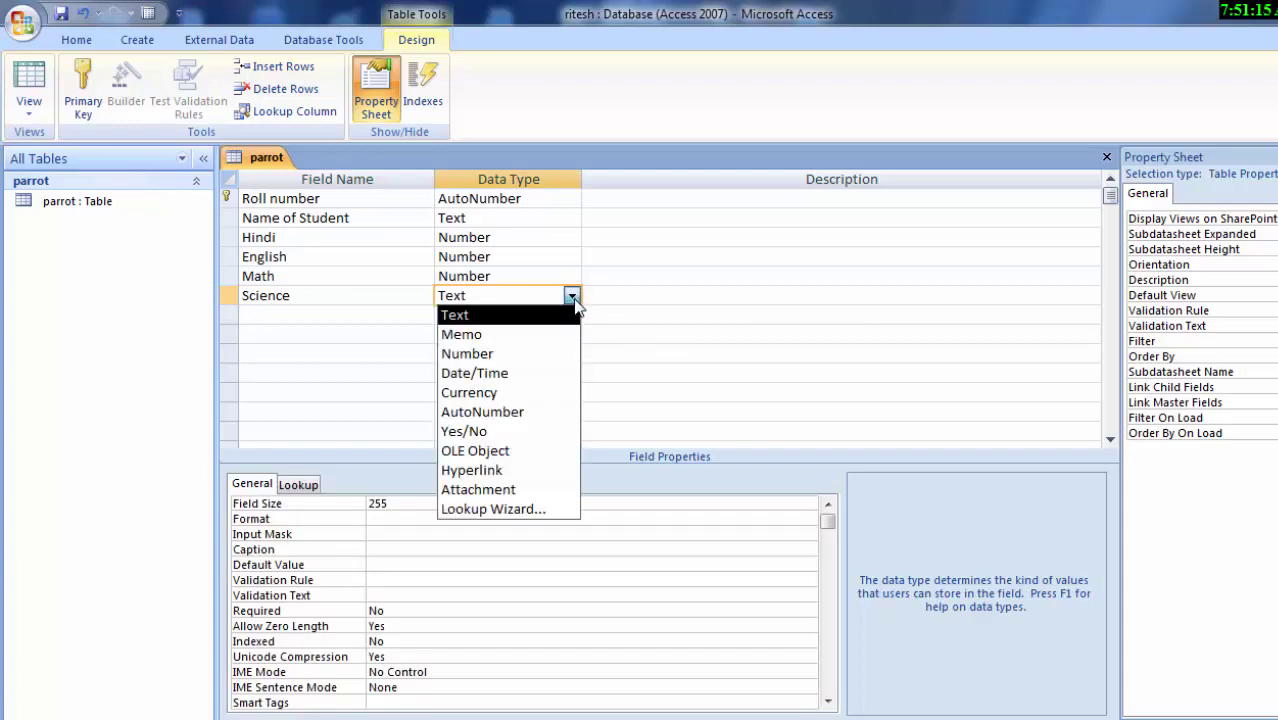
{"action": "left_click", "coordinate": [517, 354]}
Add a Drawing field with Number data type below Science
{"action": "left_click", "coordinate": [283, 318]}
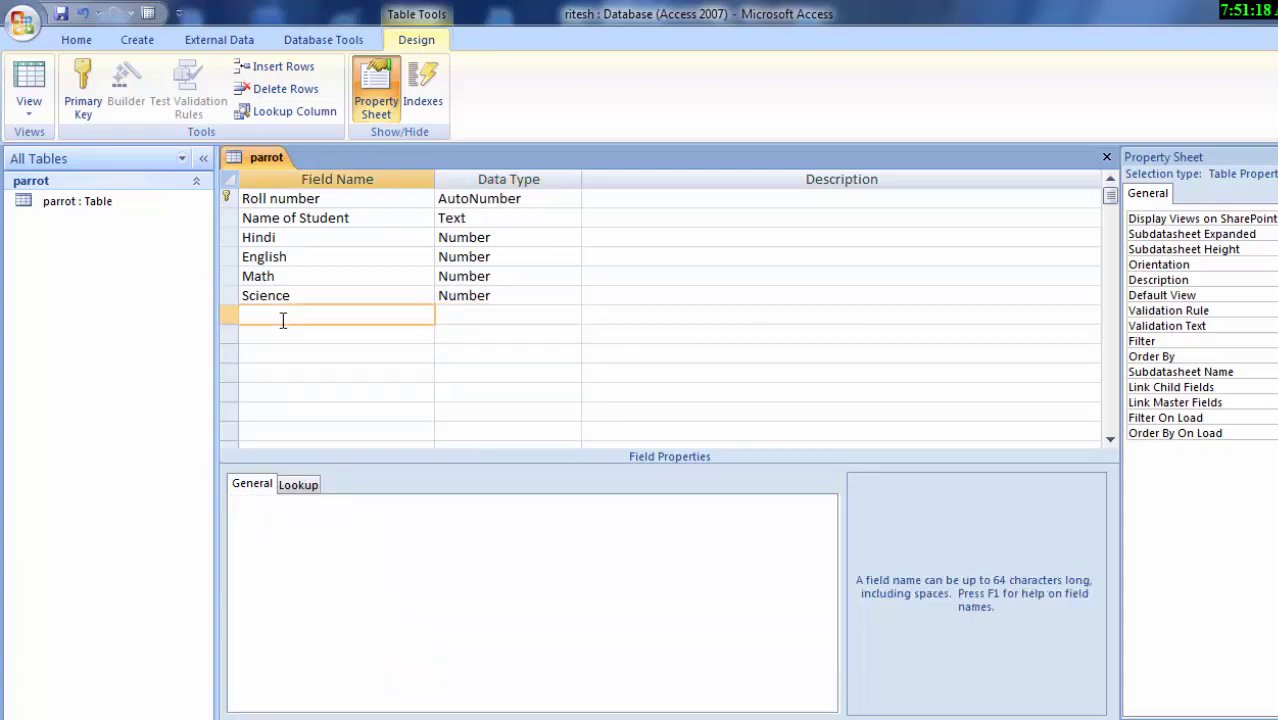
{"action": "type", "text": "Dr"}
{"action": "type", "text": "awing"}
{"action": "left_click", "coordinate": [498, 313]}
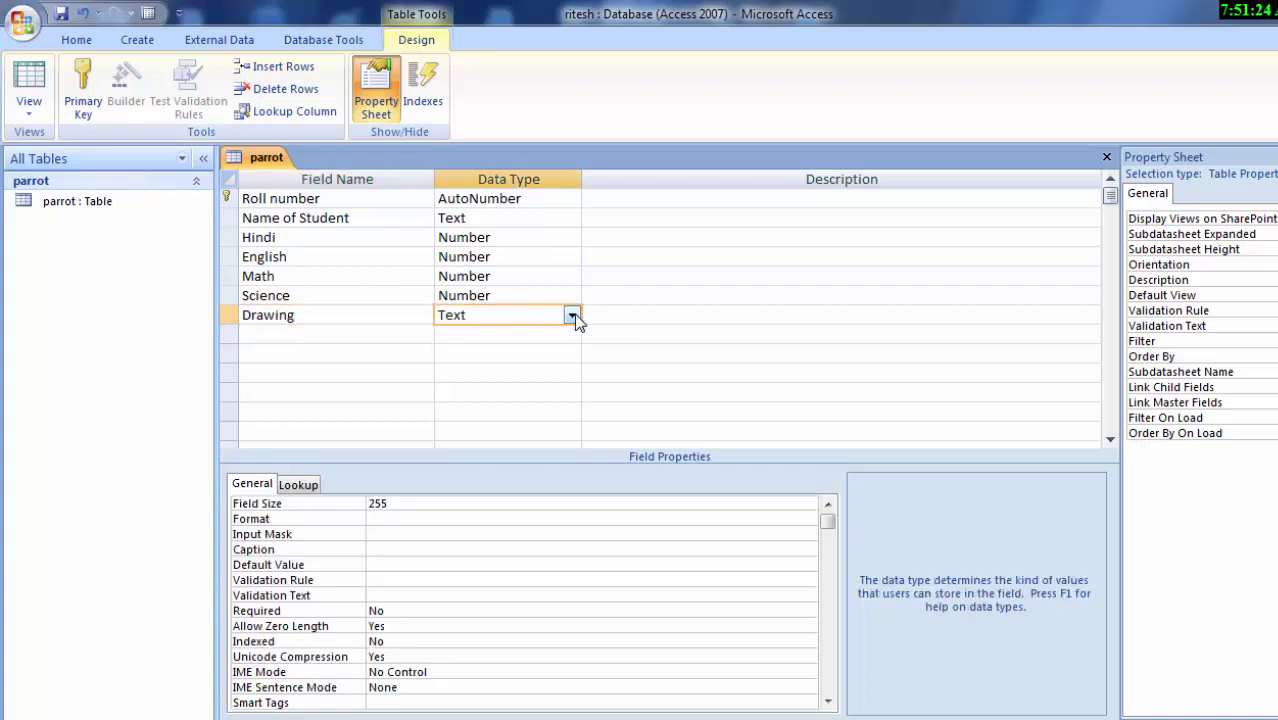
{"action": "left_click", "coordinate": [572, 315]}
{"action": "left_click", "coordinate": [546, 372]}
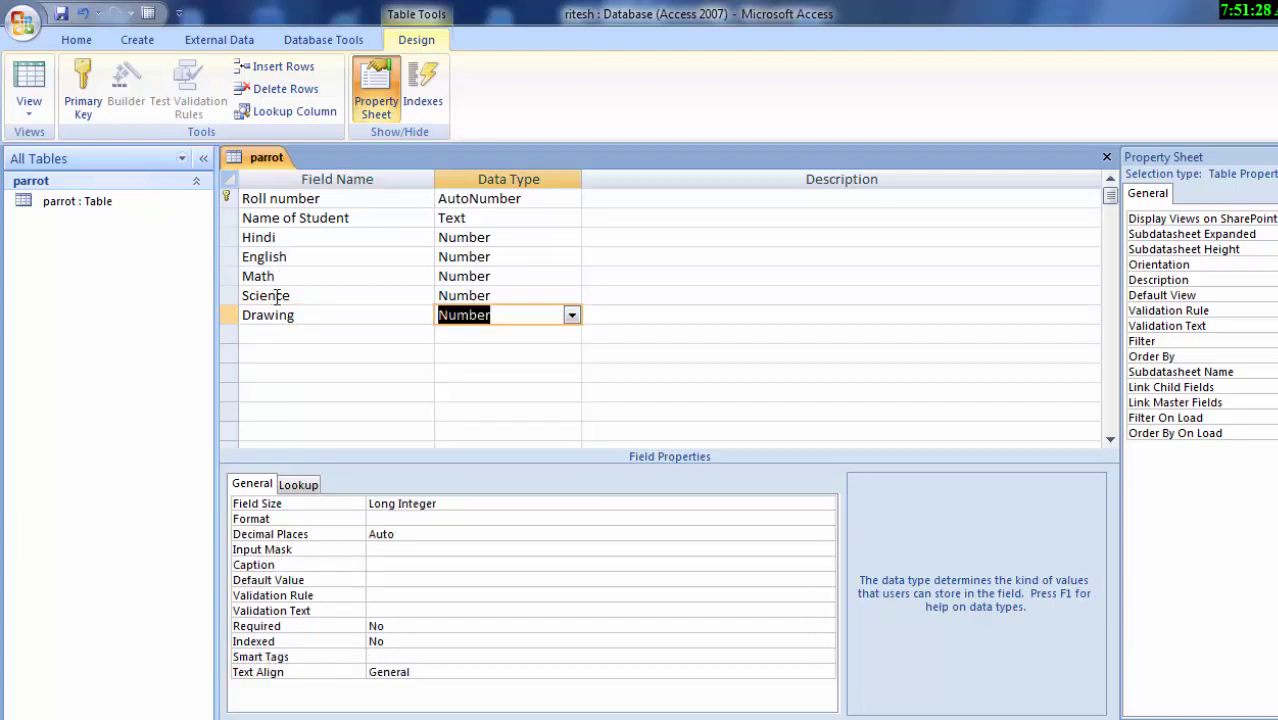
Add Sst and Obtained fields, both of type Number
{"action": "left_click", "coordinate": [273, 333]}
{"action": "type", "text": "S"}
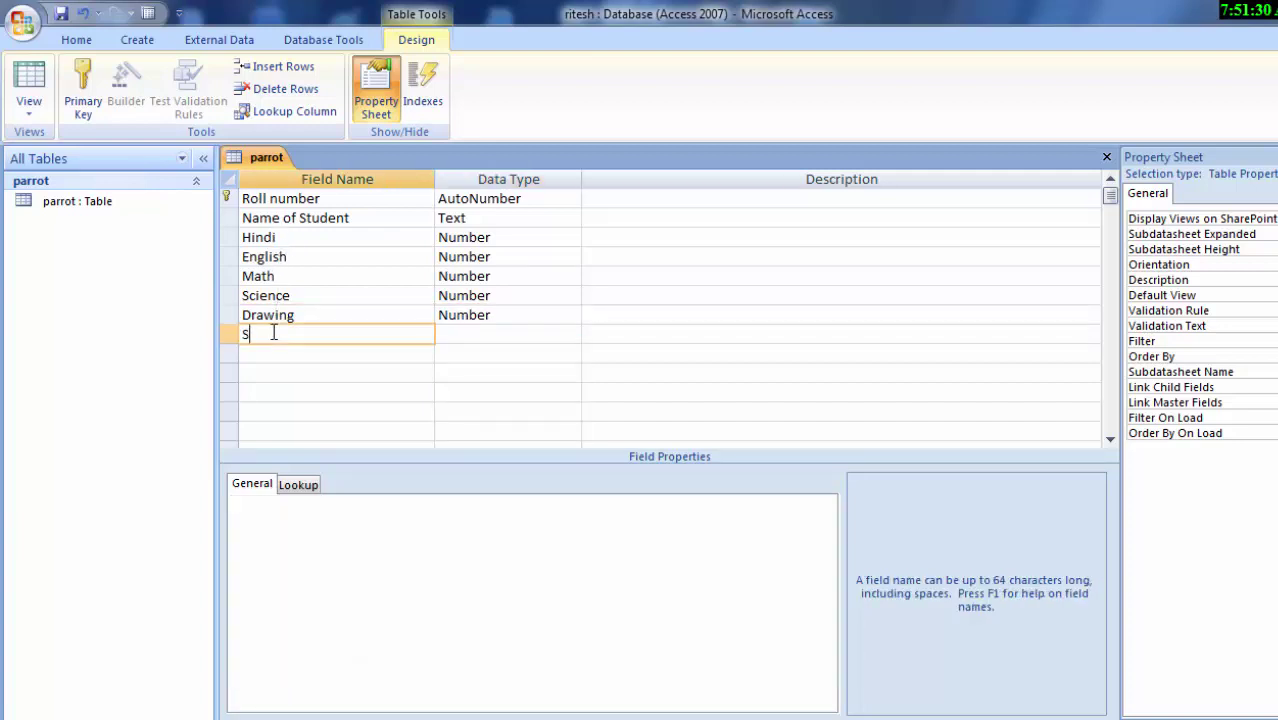
{"action": "type", "text": "sst"}
{"action": "key", "text": "BackSpace"}
{"action": "left_click", "coordinate": [448, 334]}
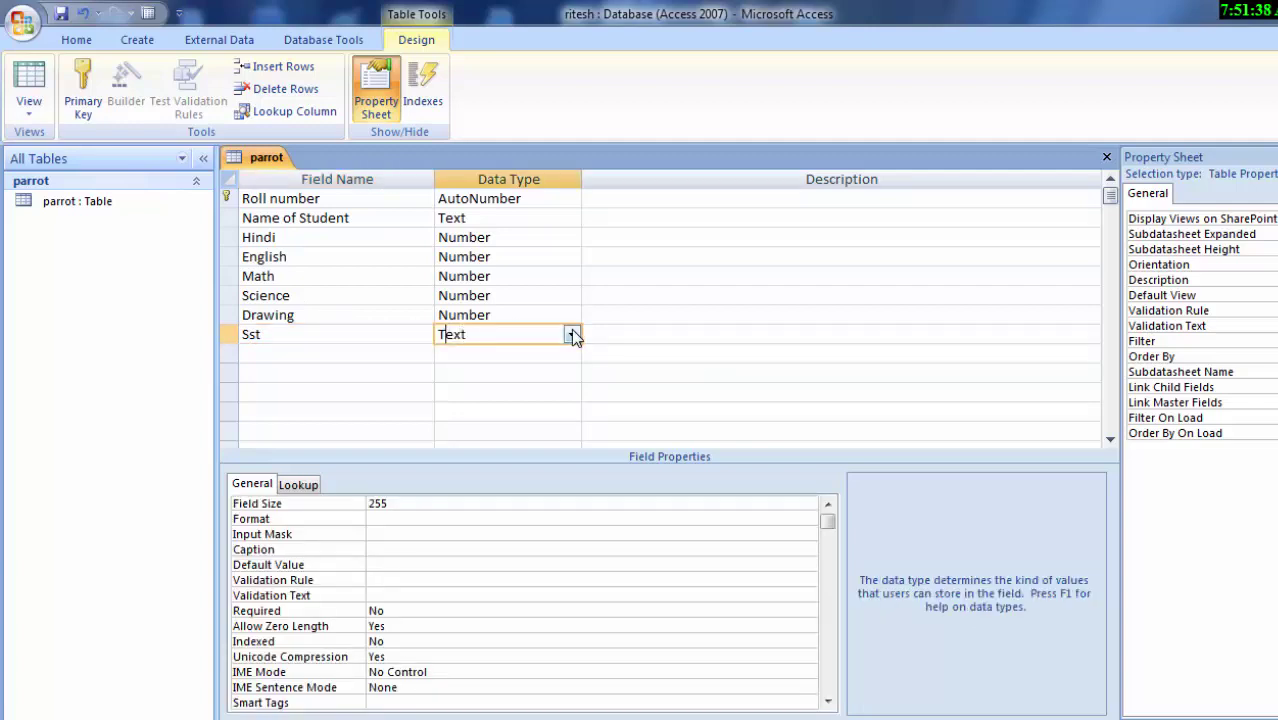
{"action": "left_click", "coordinate": [572, 336]}
{"action": "left_click", "coordinate": [536, 390]}
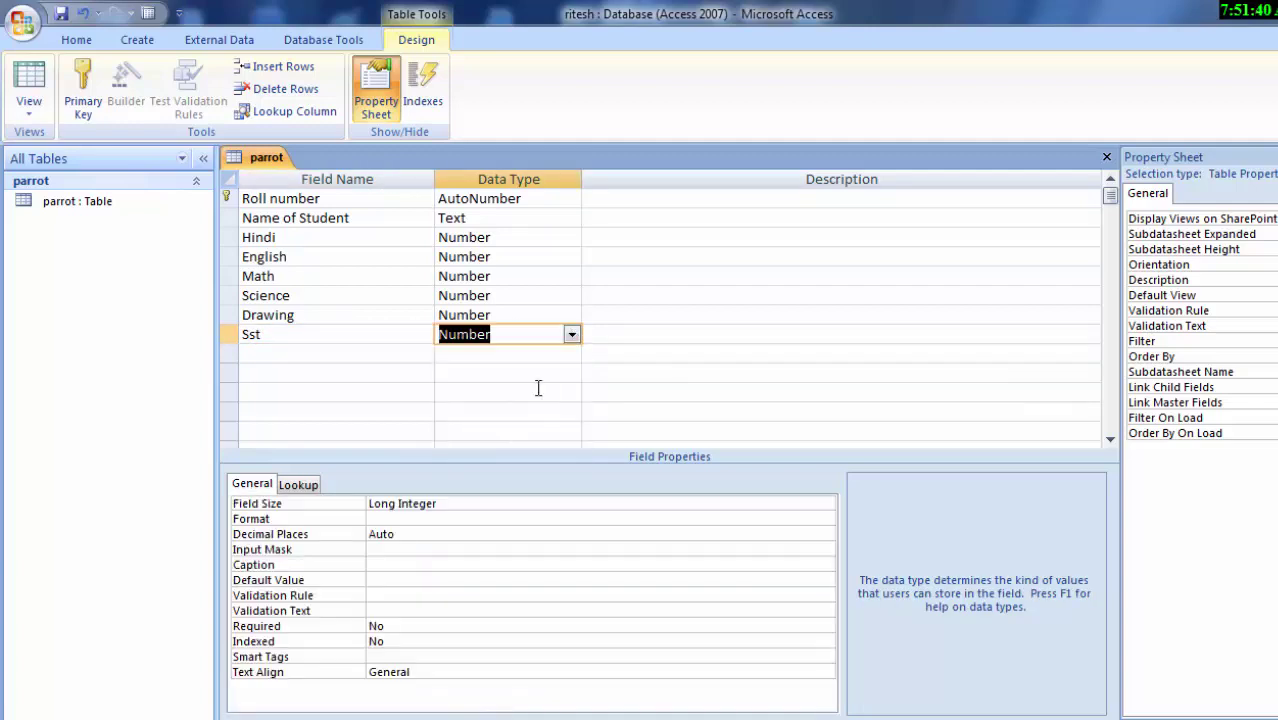
{"action": "left_click", "coordinate": [259, 355]}
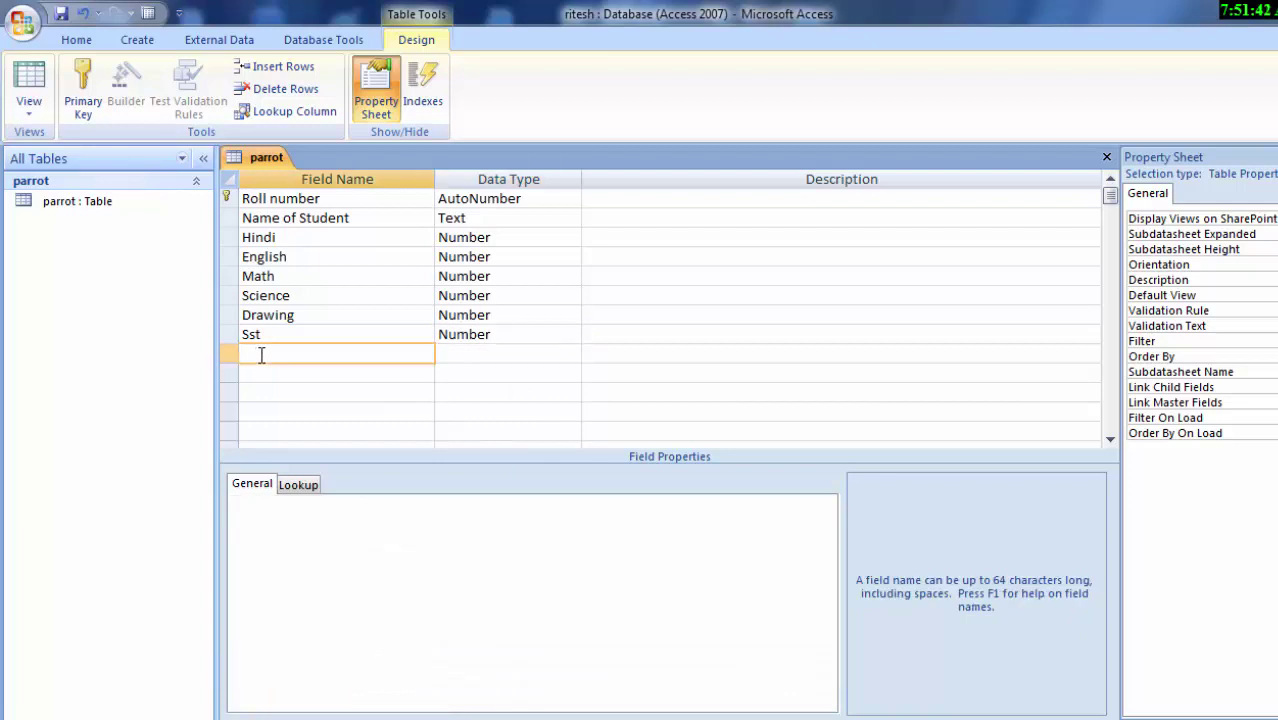
{"action": "type", "text": "Ob"}
{"action": "type", "text": "tained"}
{"action": "left_click", "coordinate": [525, 357]}
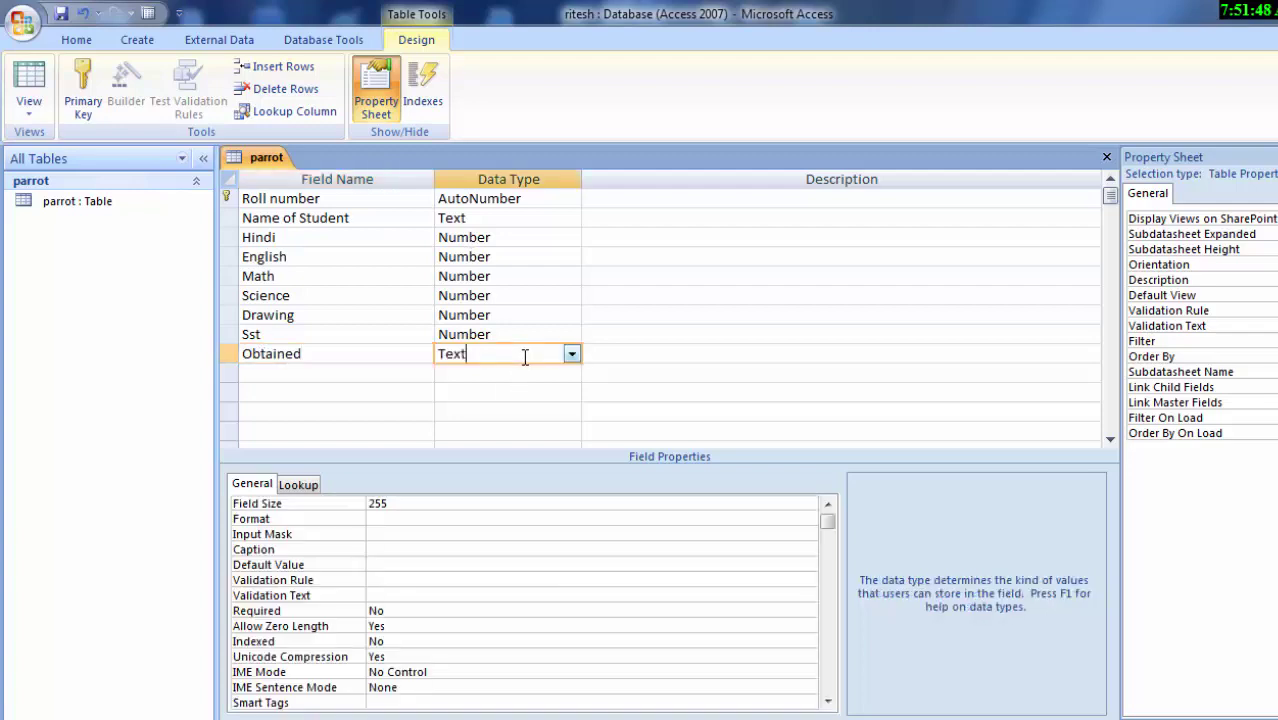
{"action": "left_click", "coordinate": [571, 354]}
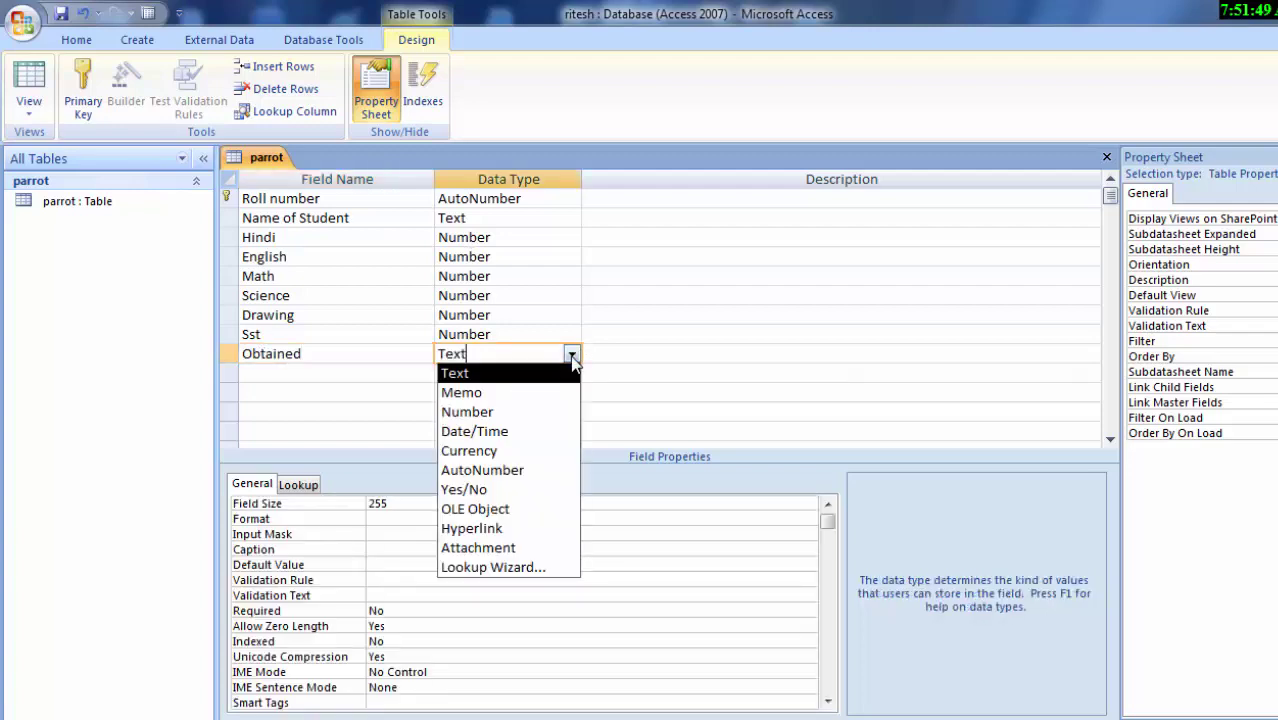
{"action": "left_click", "coordinate": [530, 412]}
Add an Average field with Number data type
{"action": "left_click", "coordinate": [341, 377]}
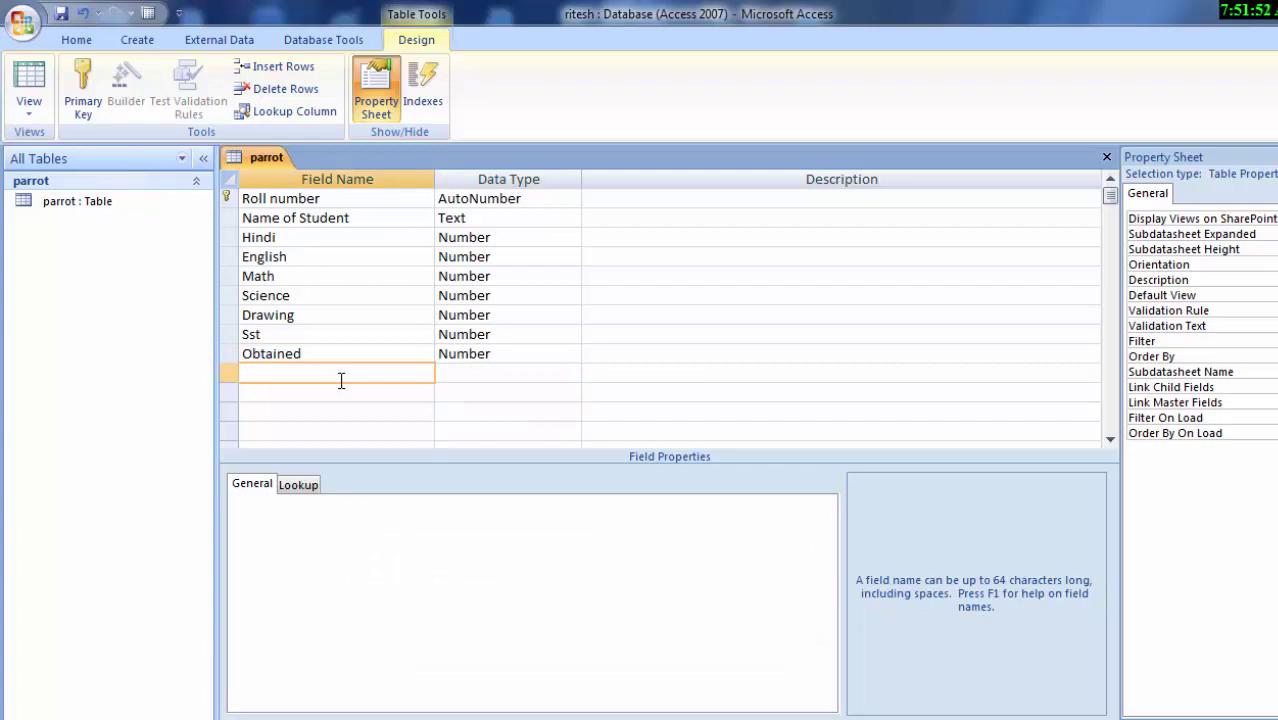
{"action": "type", "text": "Aver"}
{"action": "type", "text": "age"}
{"action": "left_click", "coordinate": [484, 376]}
{"action": "left_click", "coordinate": [571, 373]}
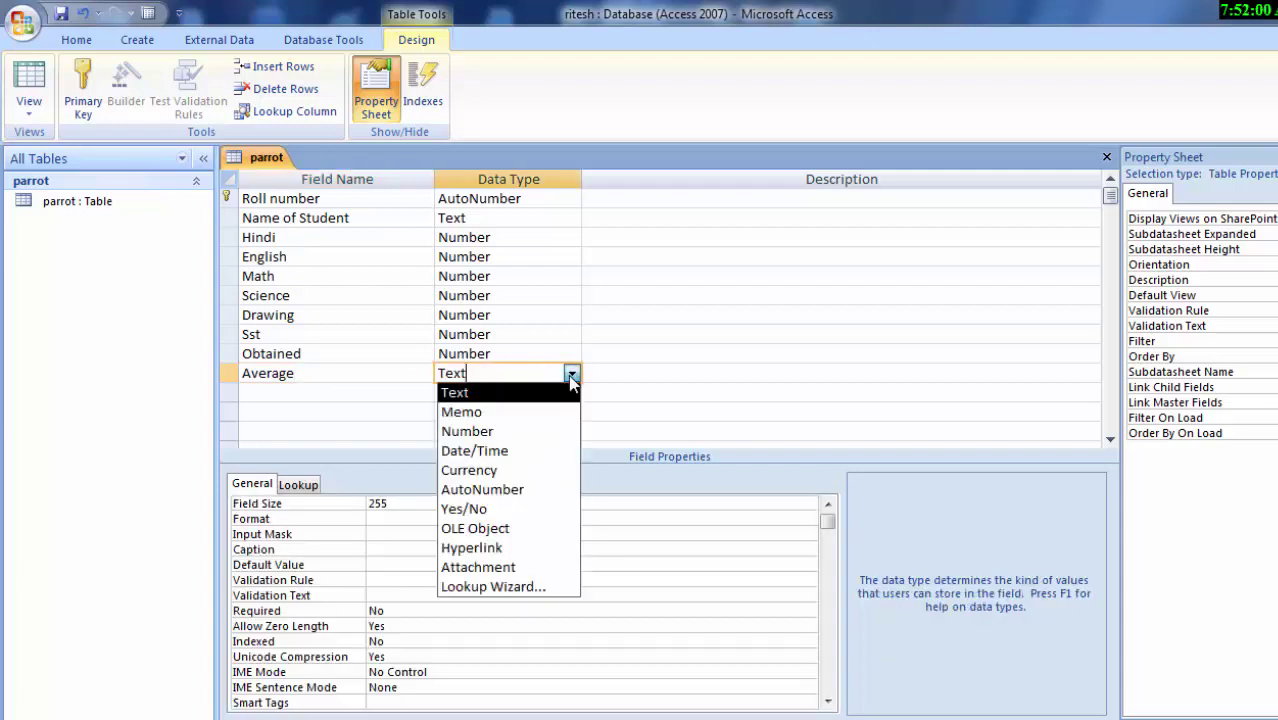
{"action": "left_click", "coordinate": [519, 432]}
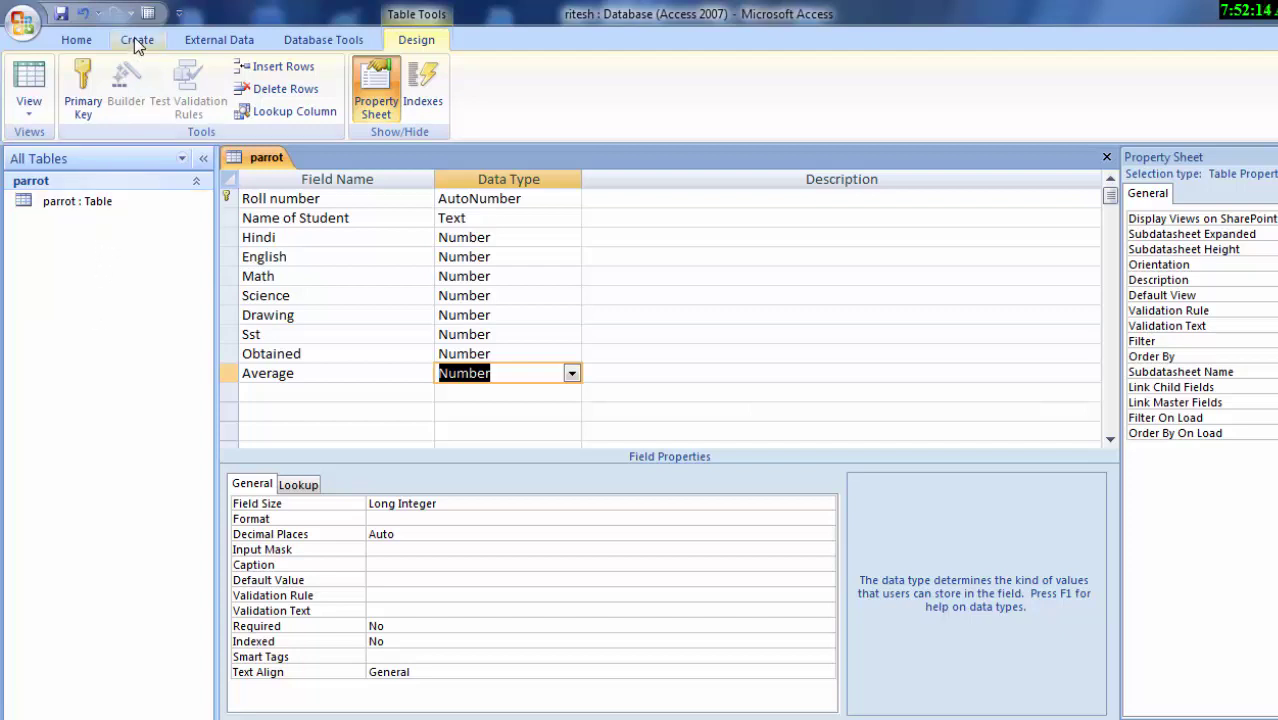
Save the parrot table and switch it to Datasheet View
{"action": "left_click", "coordinate": [29, 104]}
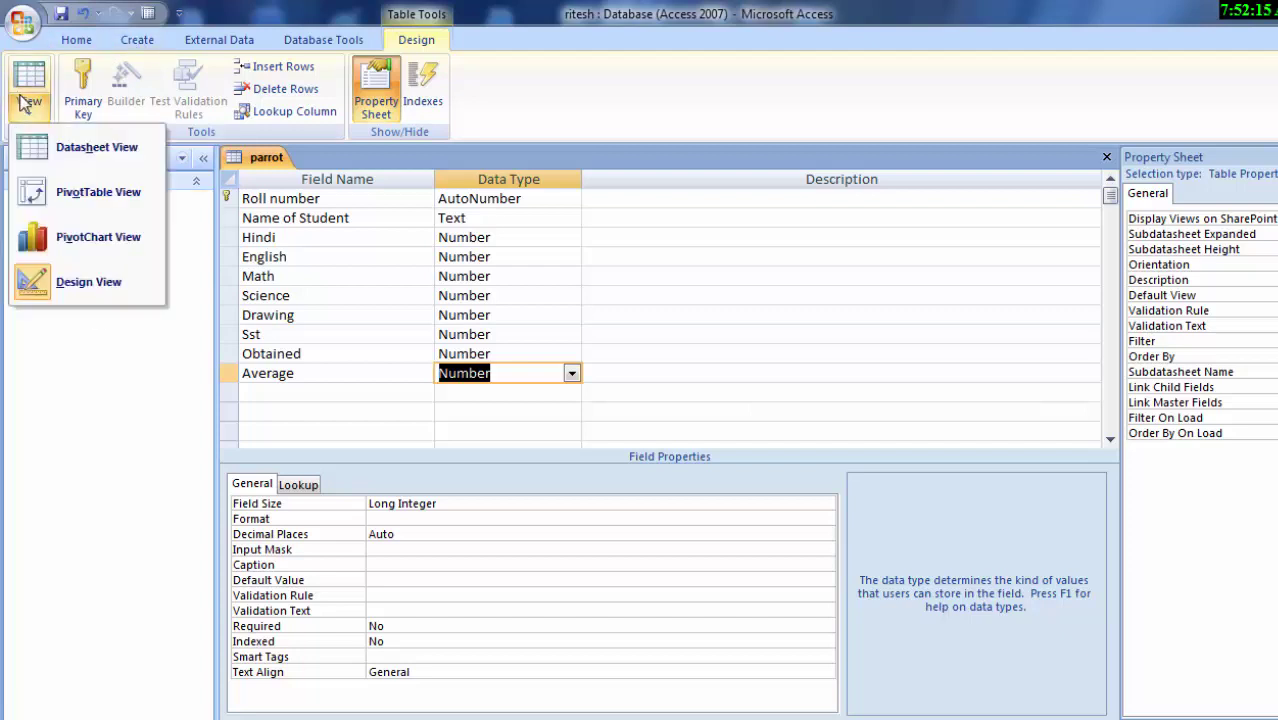
{"action": "left_click", "coordinate": [62, 147]}
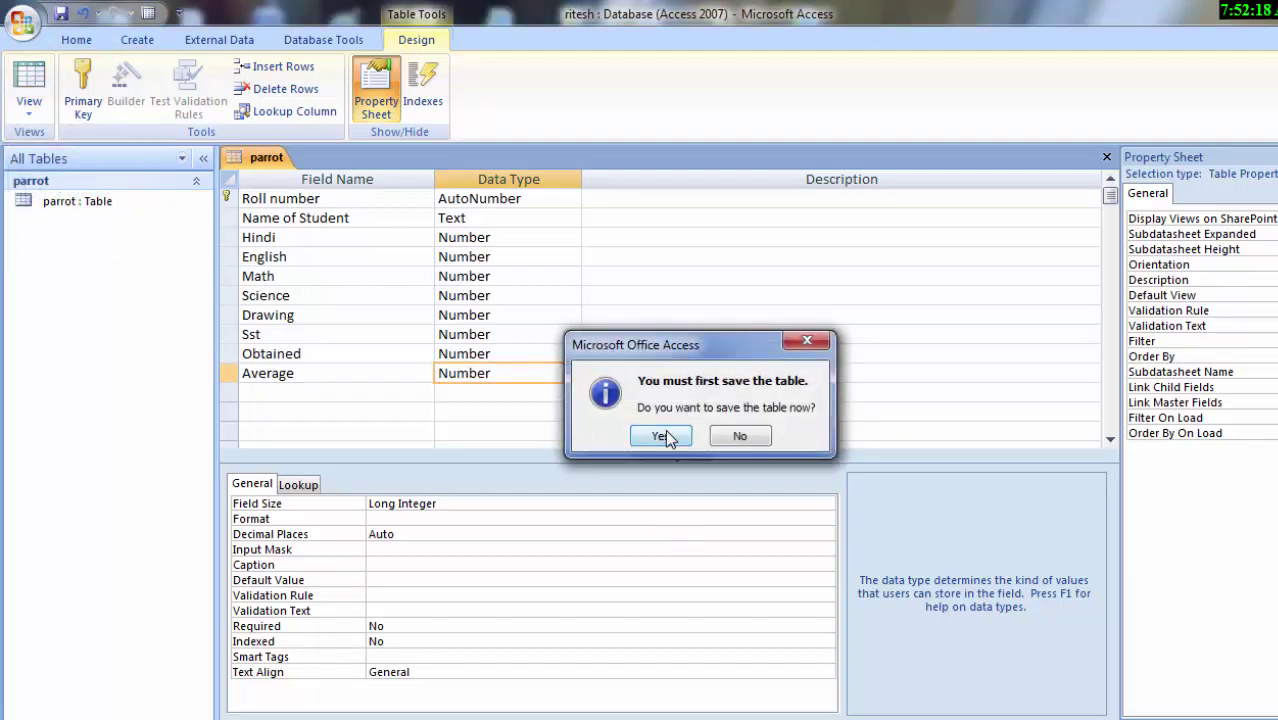
{"action": "left_click", "coordinate": [662, 437]}
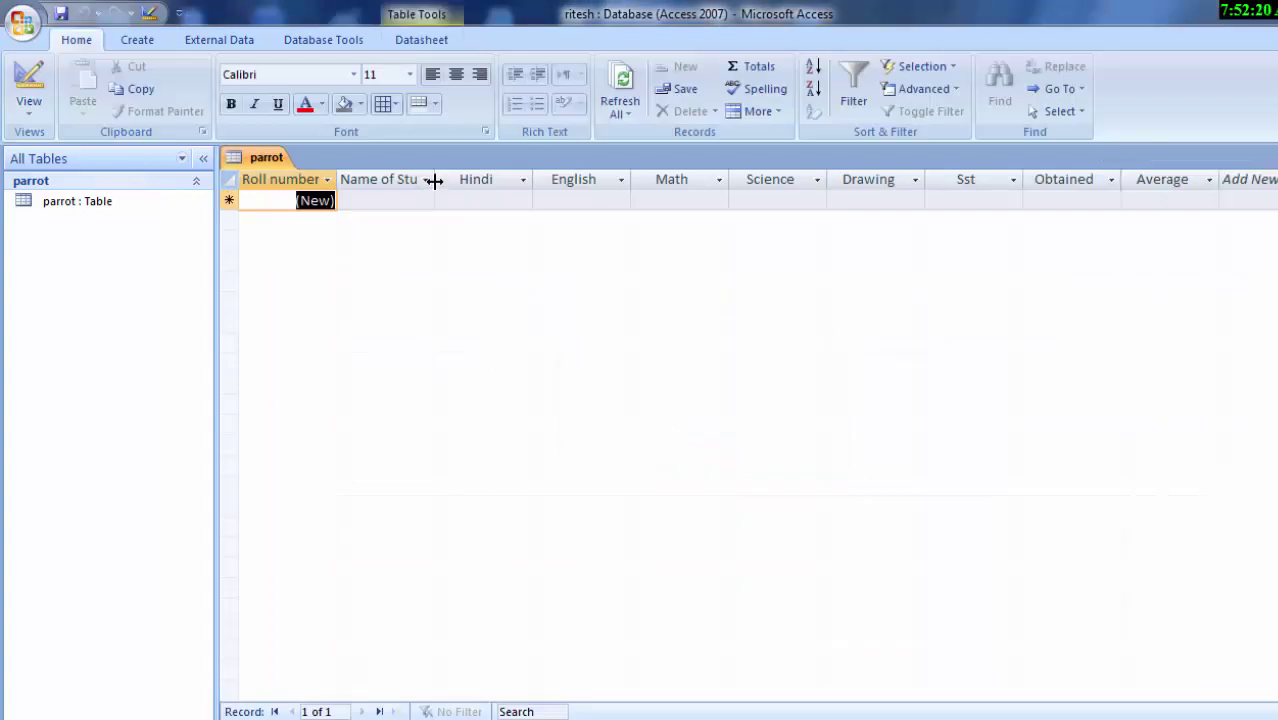
Make the datasheet text bold at size 16 and widen the Name of Student column
{"action": "left_click_drag", "start_coordinate": [434, 181], "coordinate": [464, 226]}
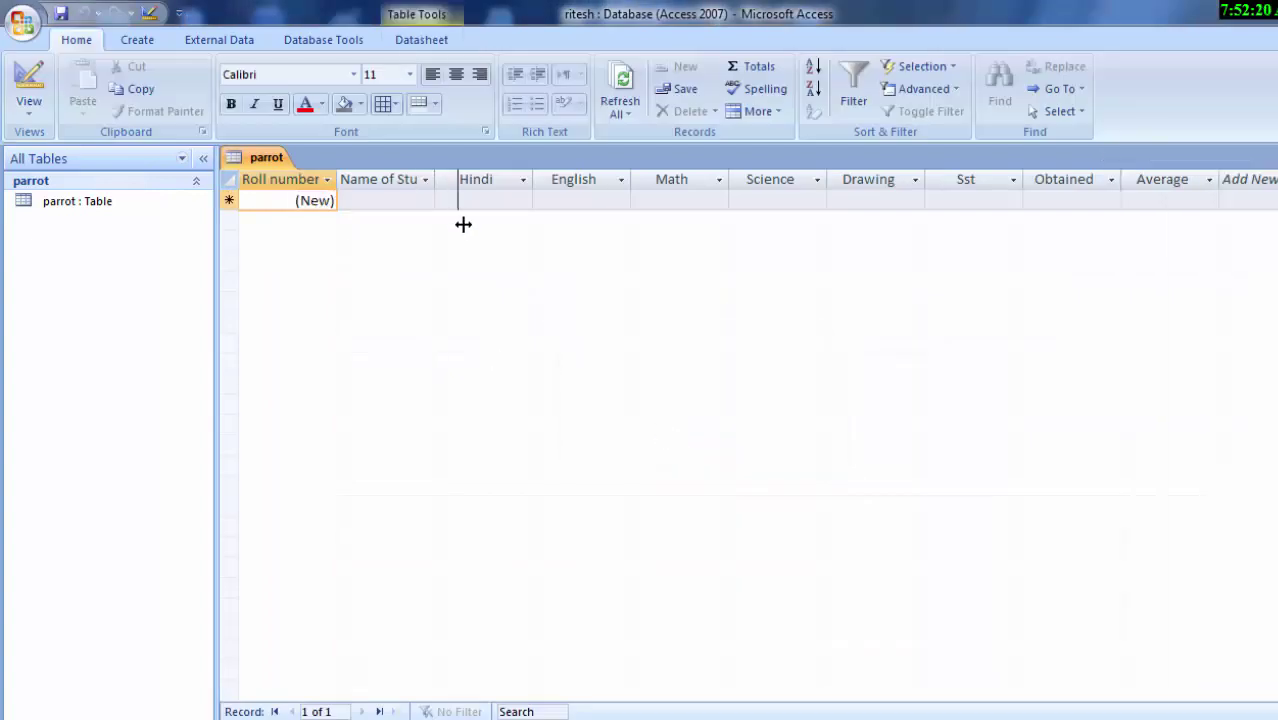
{"action": "left_click", "coordinate": [232, 108]}
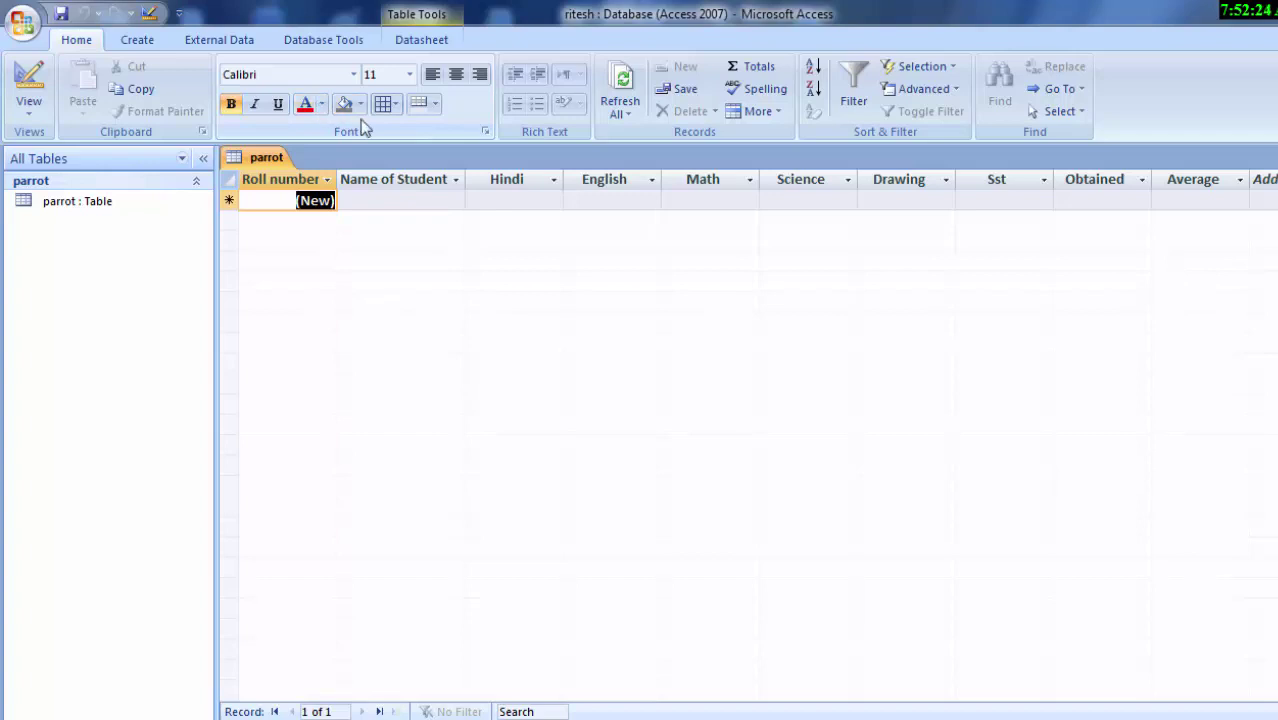
{"action": "left_click", "coordinate": [409, 75]}
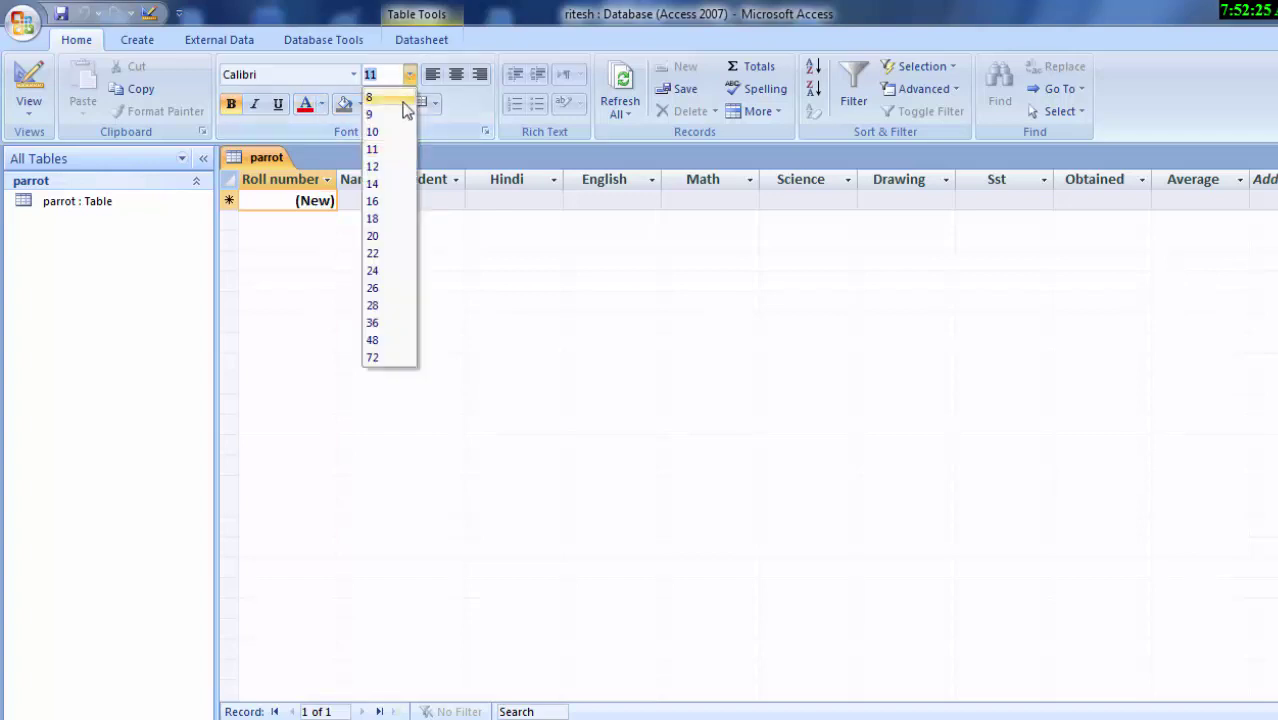
{"action": "left_click", "coordinate": [374, 199]}
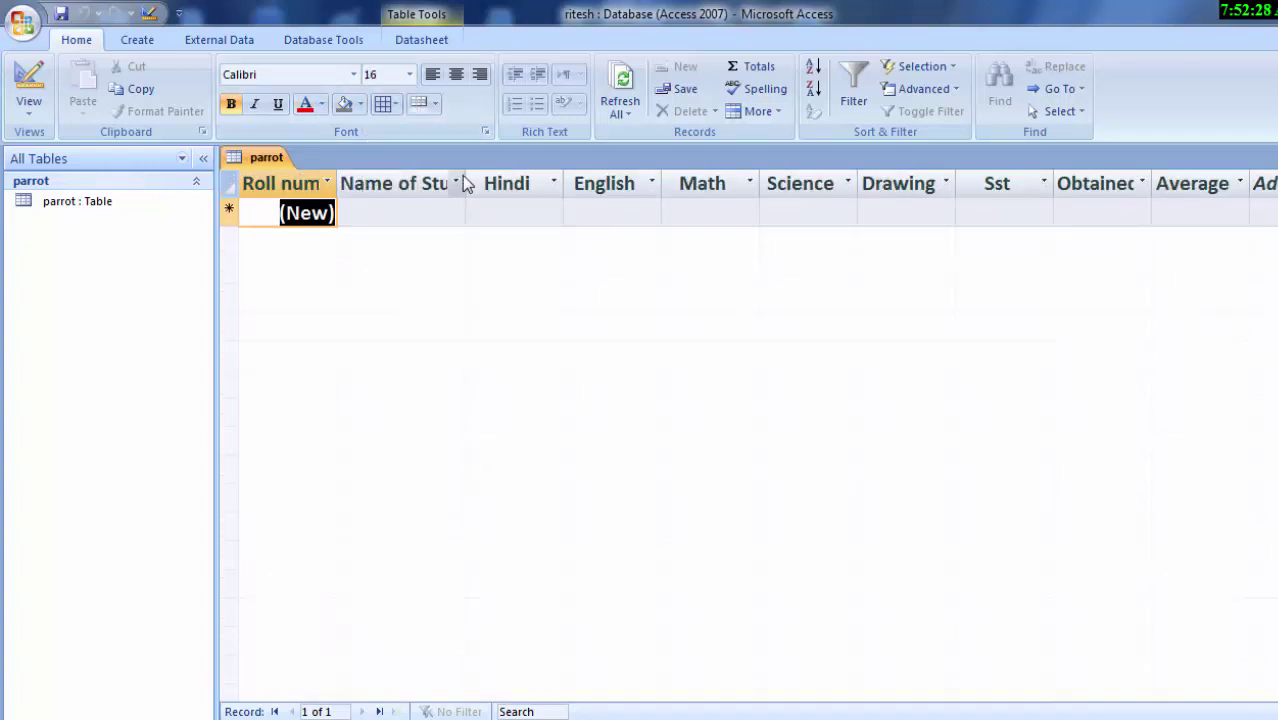
{"action": "left_click_drag", "start_coordinate": [463, 183], "coordinate": [497, 200]}
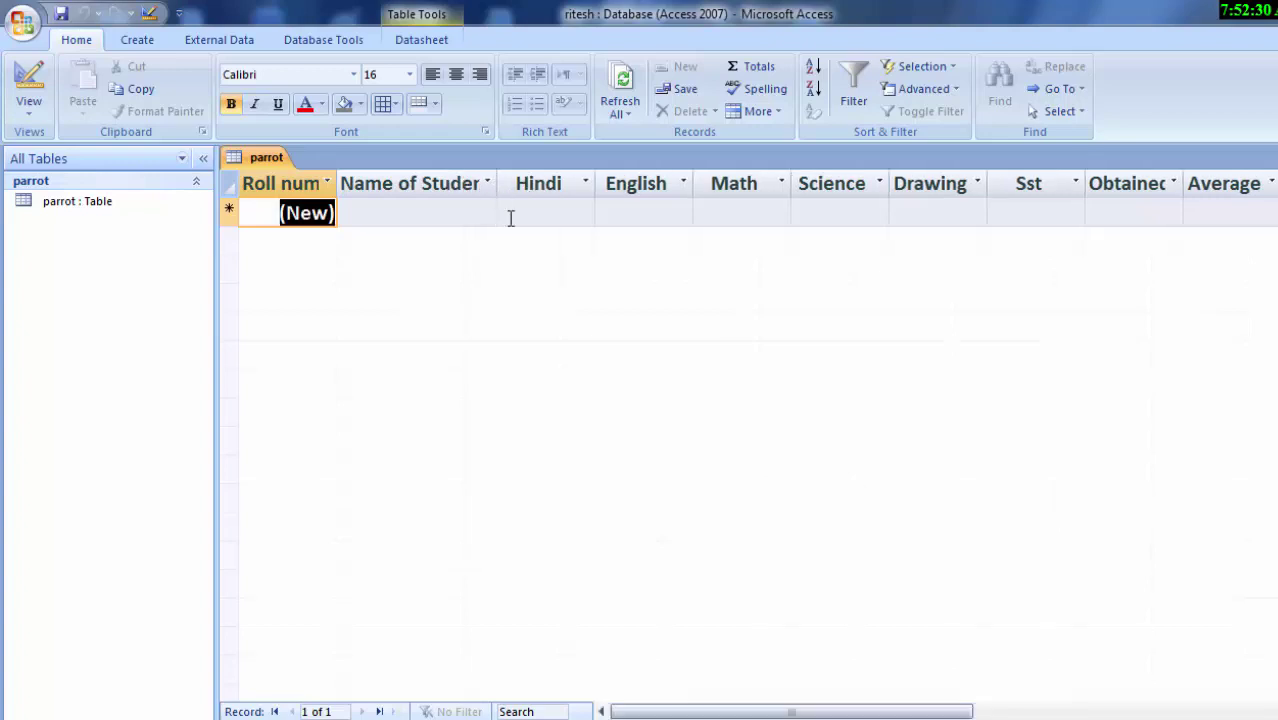
Widen the Obtained and Name of Student columns, then enter the first student's name, Hindi 70 and English 60
{"action": "left_click_drag", "start_coordinate": [1184, 190], "coordinate": [1209, 200]}
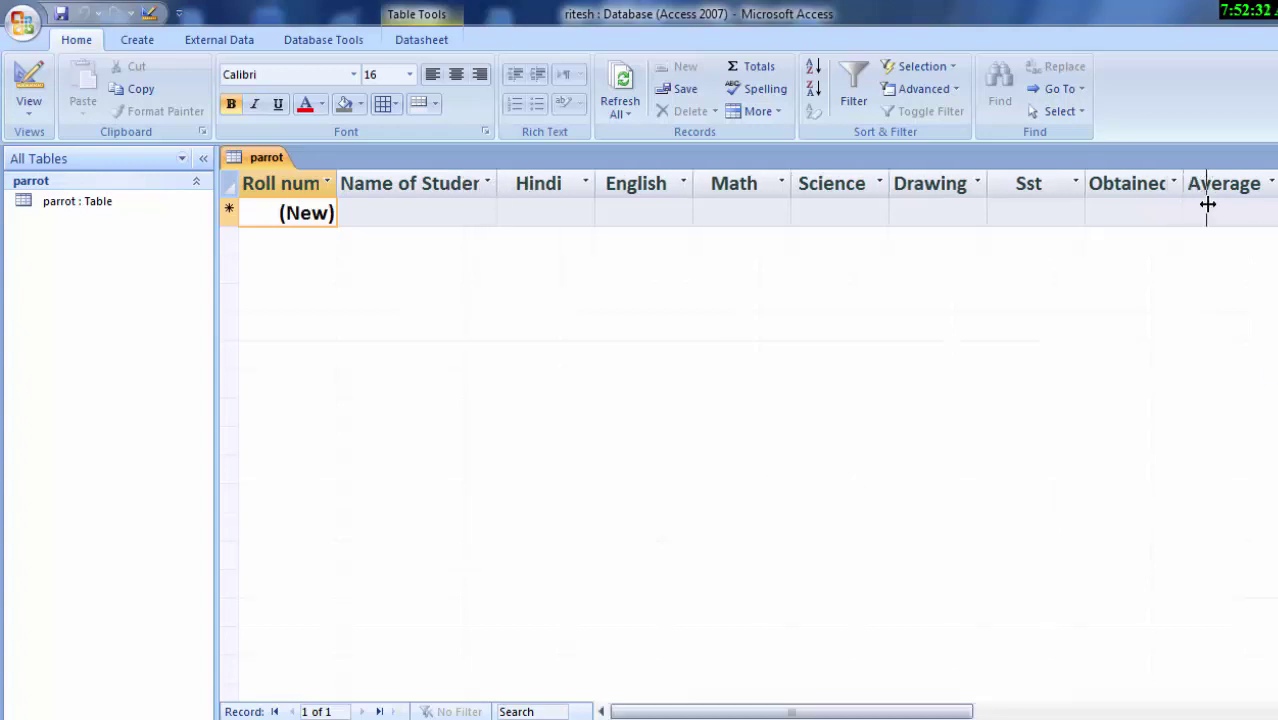
{"action": "left_click", "coordinate": [375, 216]}
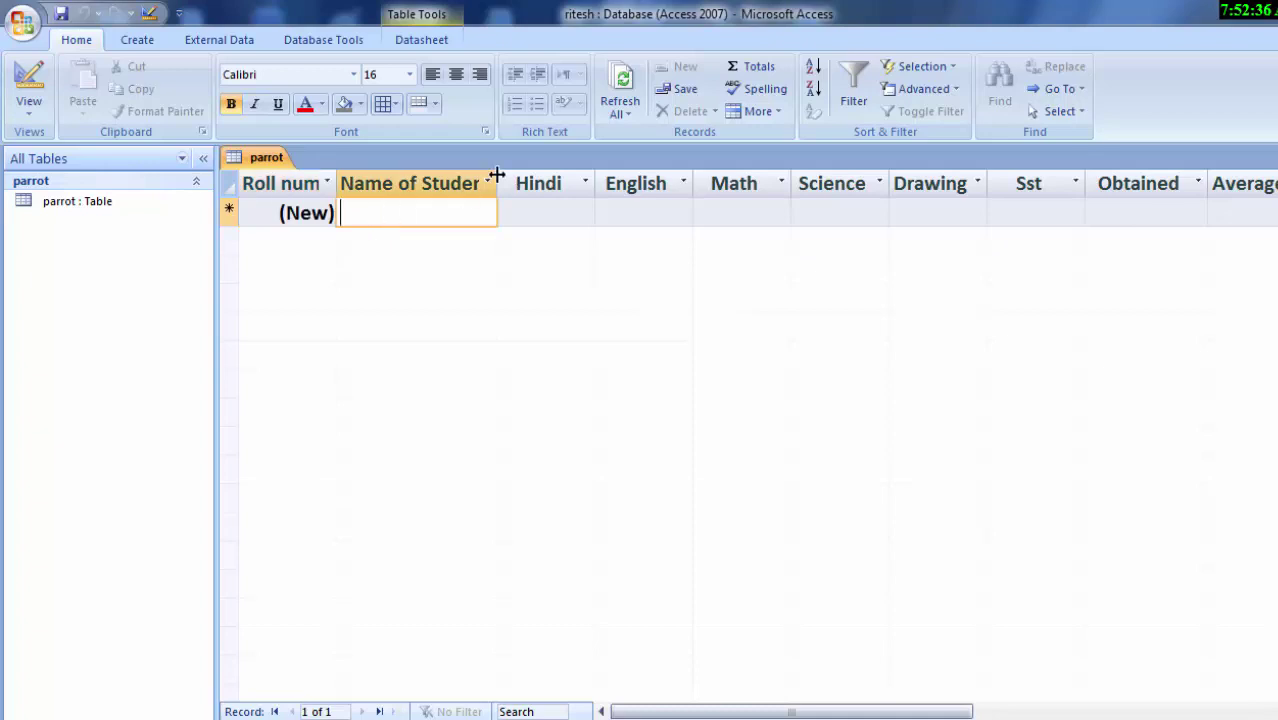
{"action": "left_click_drag", "start_coordinate": [495, 180], "coordinate": [537, 214]}
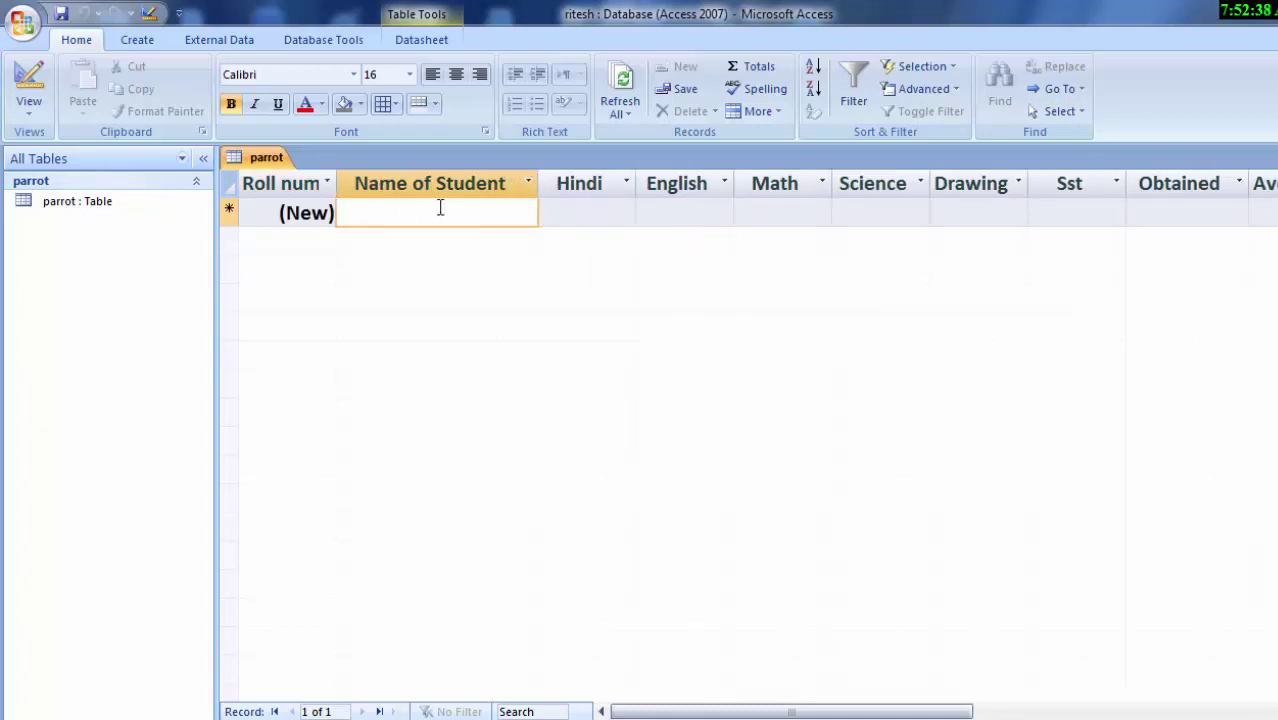
{"action": "type", "text": "A"}
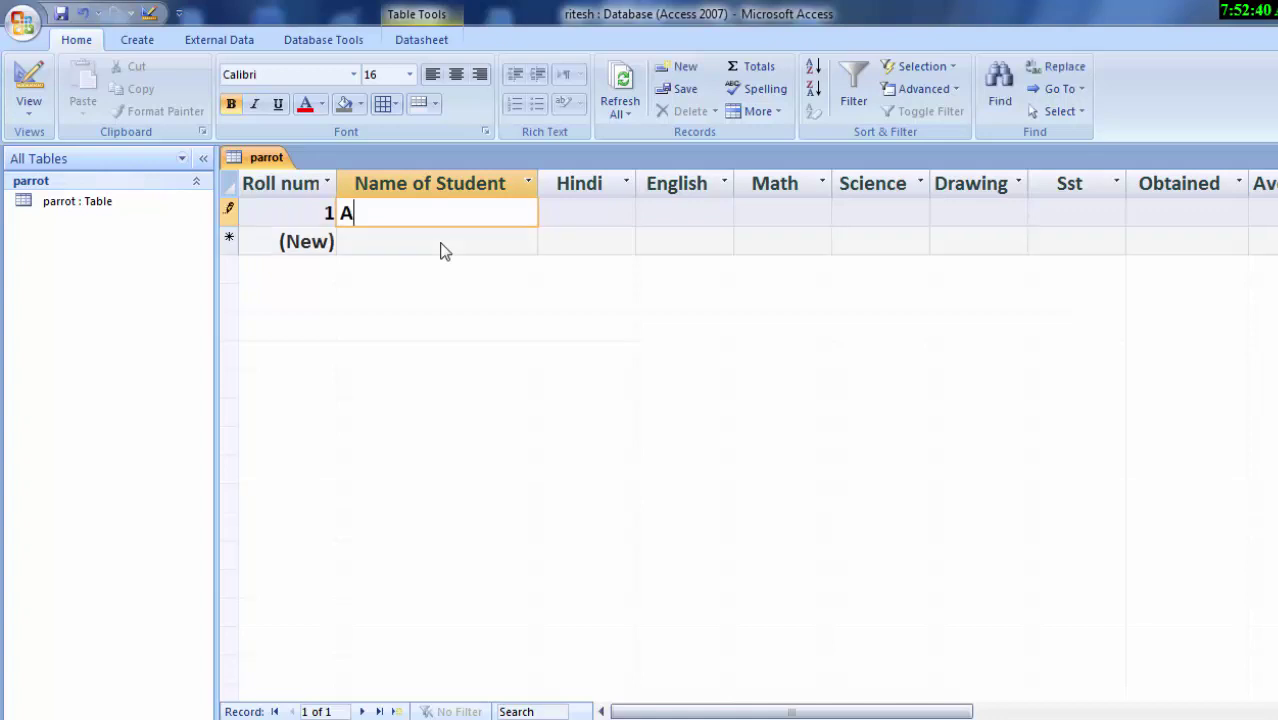
{"action": "type", "text": "nand"}
{"action": "left_click", "coordinate": [560, 205]}
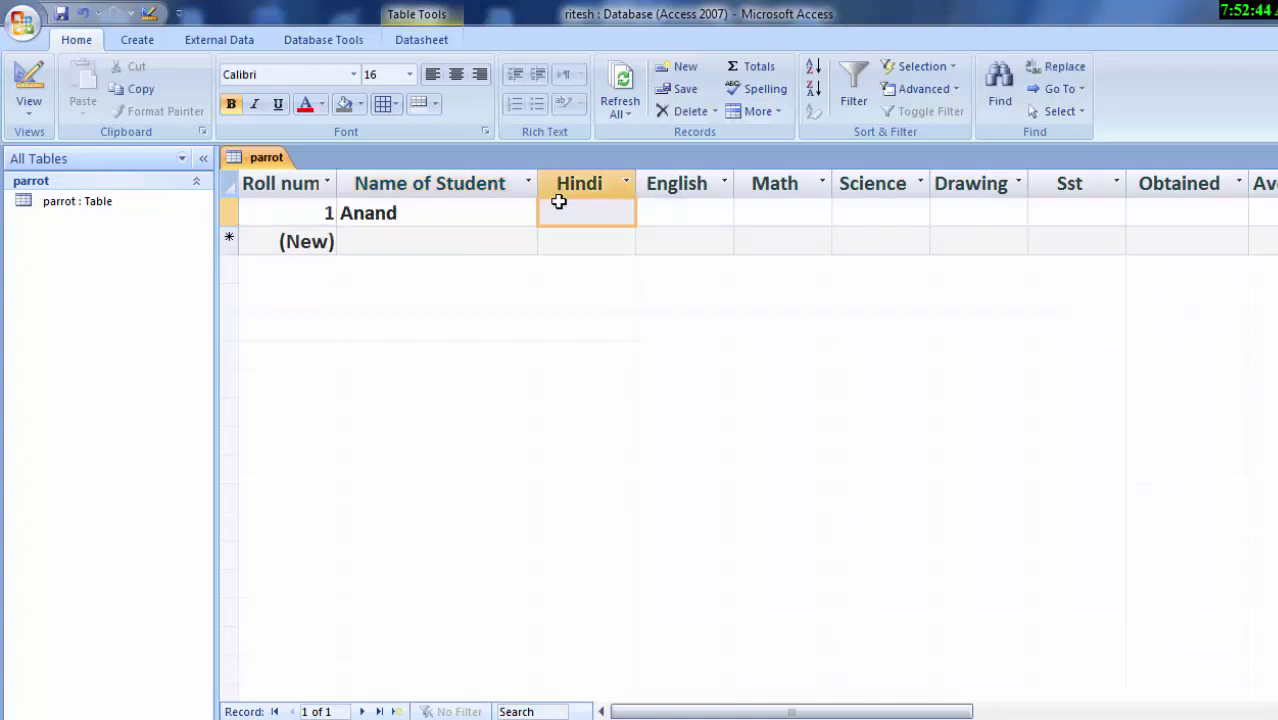
{"action": "type", "text": "70"}
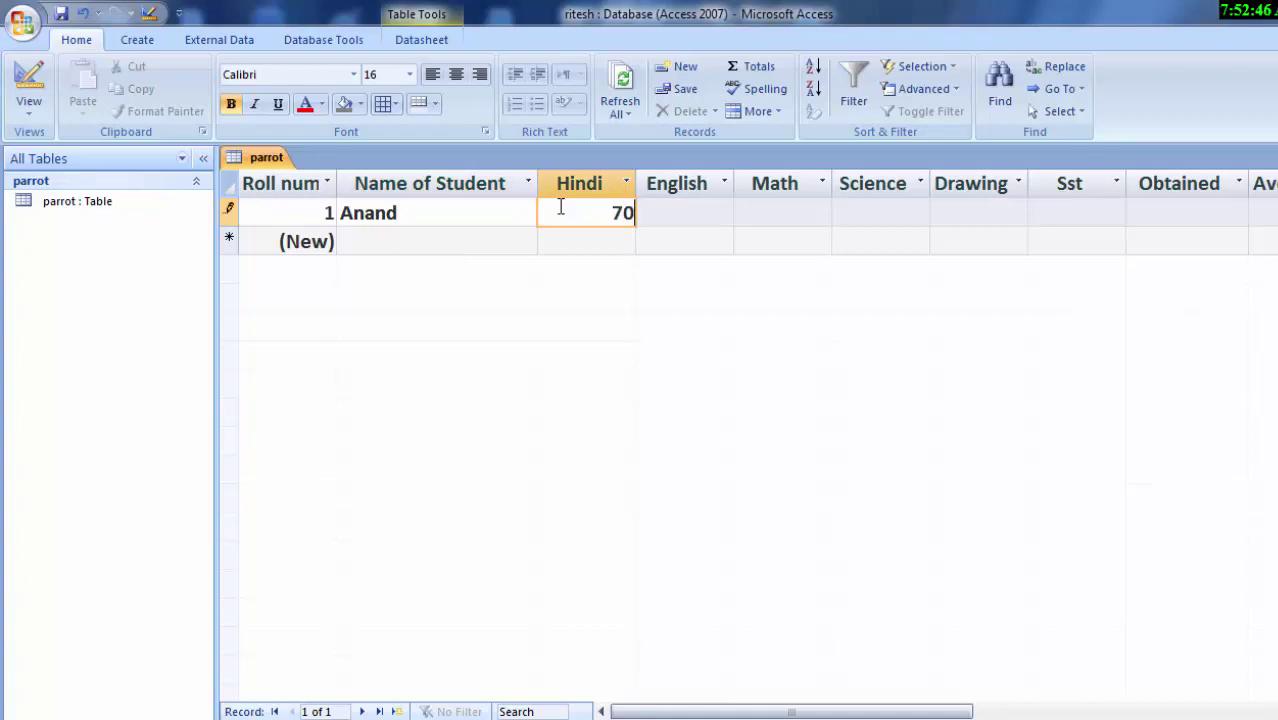
{"action": "left_click", "coordinate": [655, 210]}
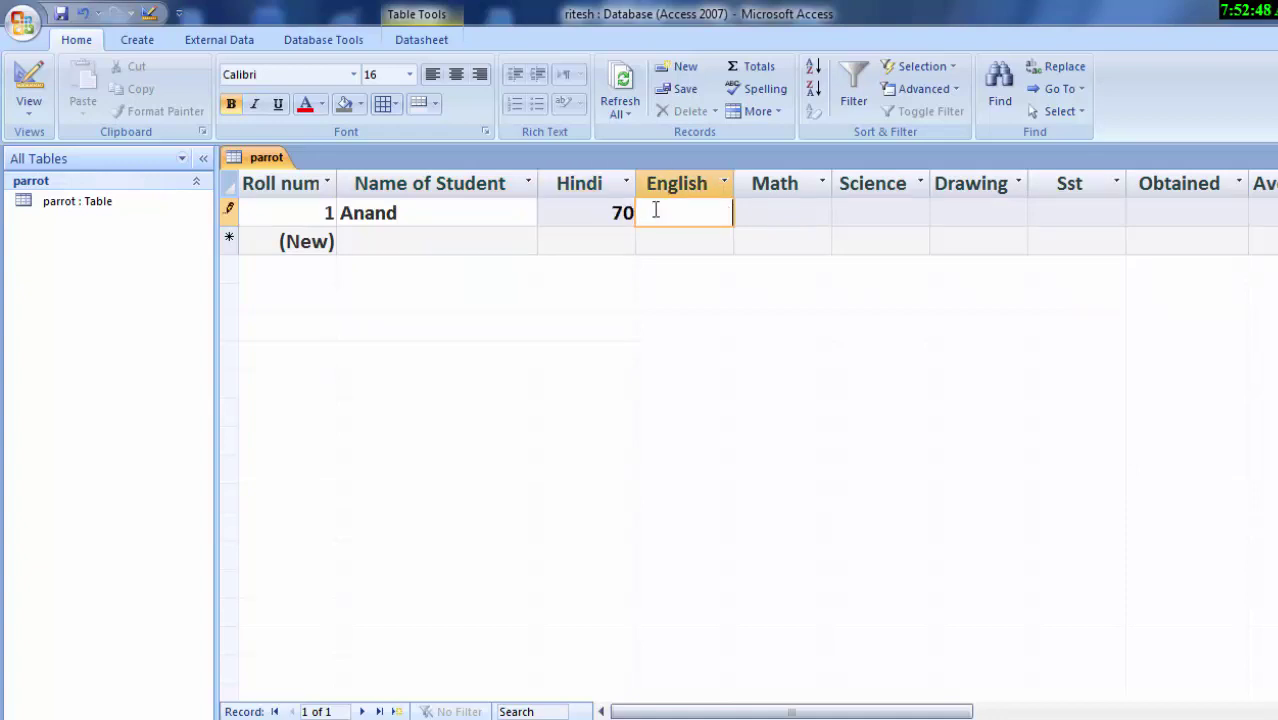
{"action": "type", "text": "60"}
Enter Math 78, Science 75, Drawing 76 and Sst 89 for the first student
{"action": "left_click", "coordinate": [769, 219]}
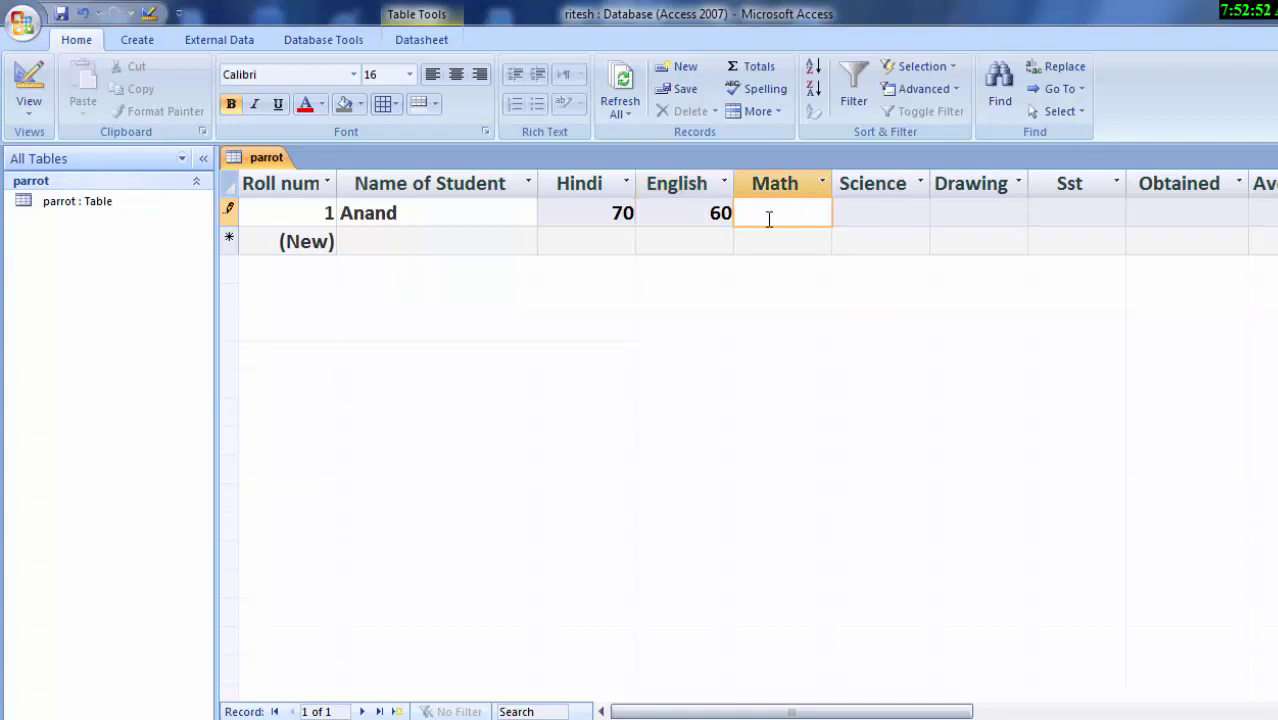
{"action": "type", "text": "78"}
{"action": "left_click", "coordinate": [886, 220]}
{"action": "type", "text": "7"}
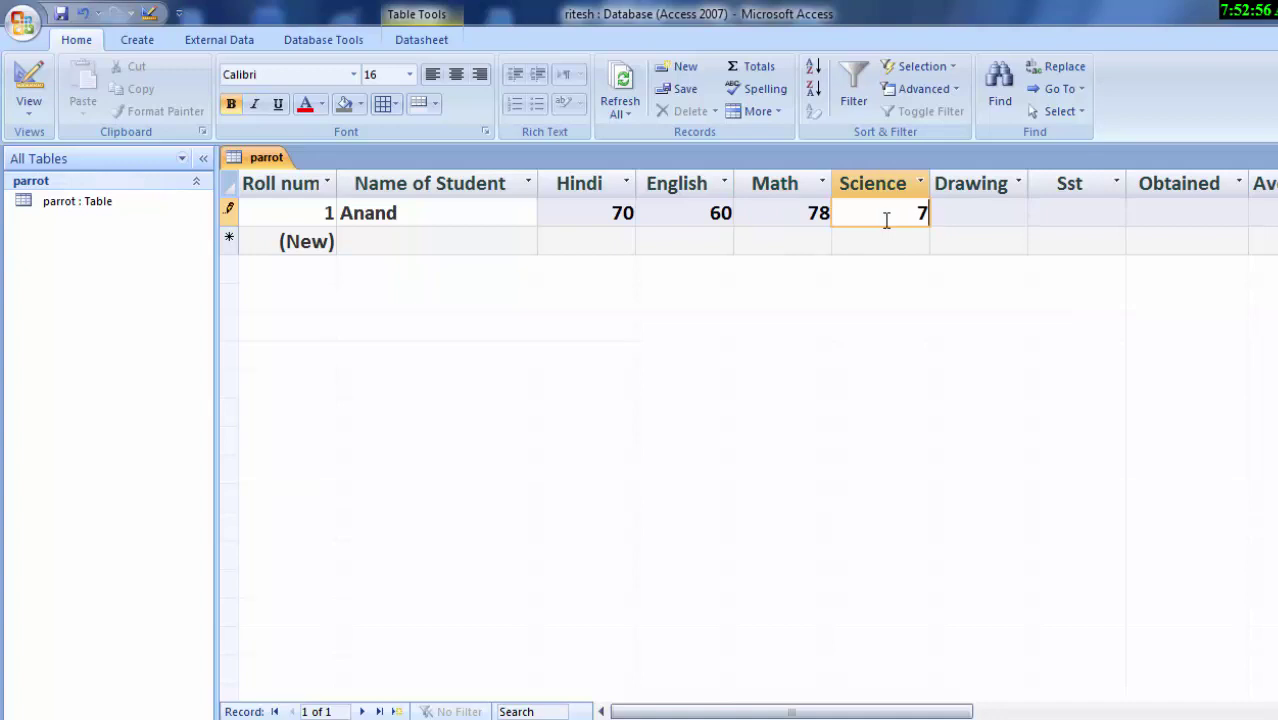
{"action": "type", "text": "5"}
{"action": "left_click", "coordinate": [1001, 214]}
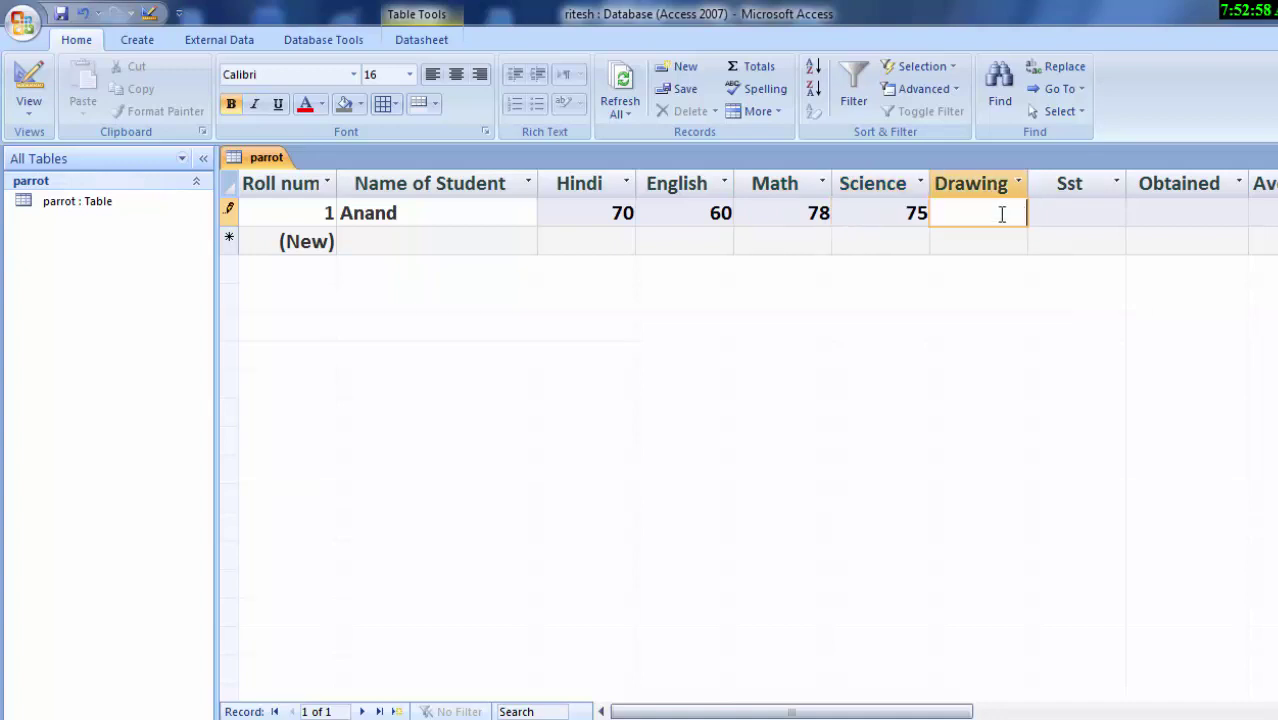
{"action": "type", "text": "76"}
{"action": "left_click", "coordinate": [1063, 214]}
{"action": "type", "text": "89"}
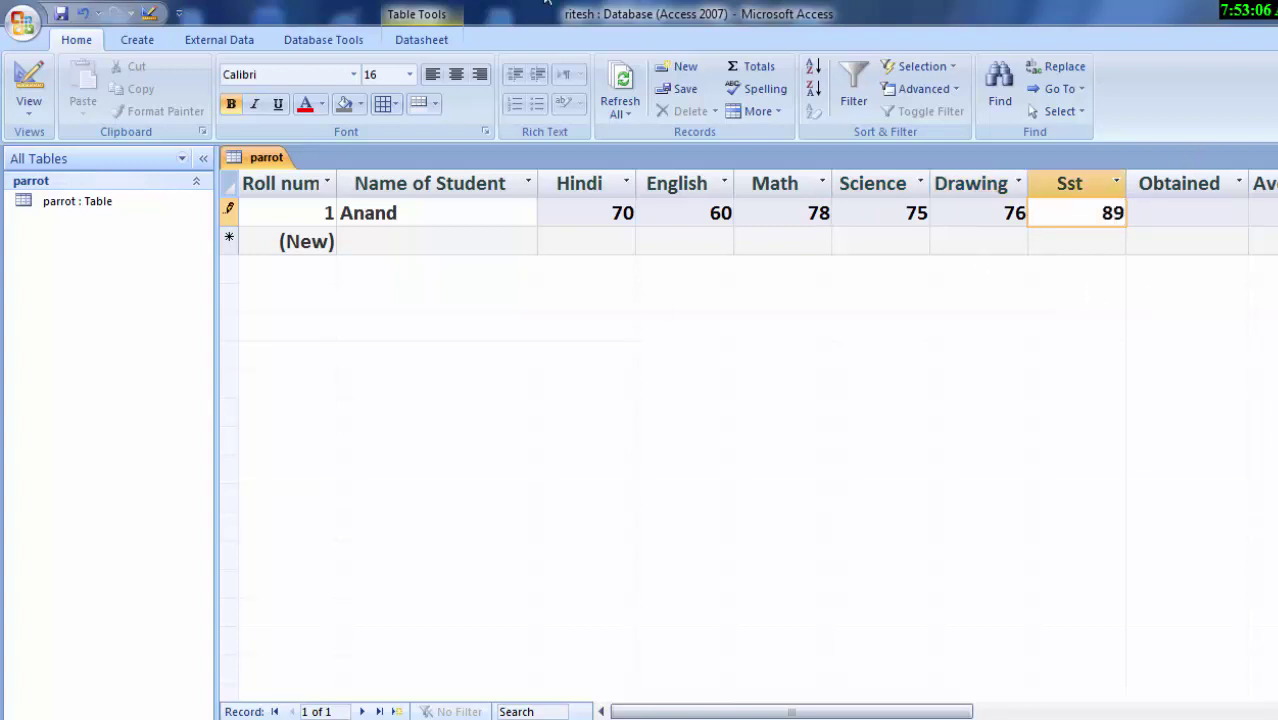
{"action": "left_click", "coordinate": [128, 40]}
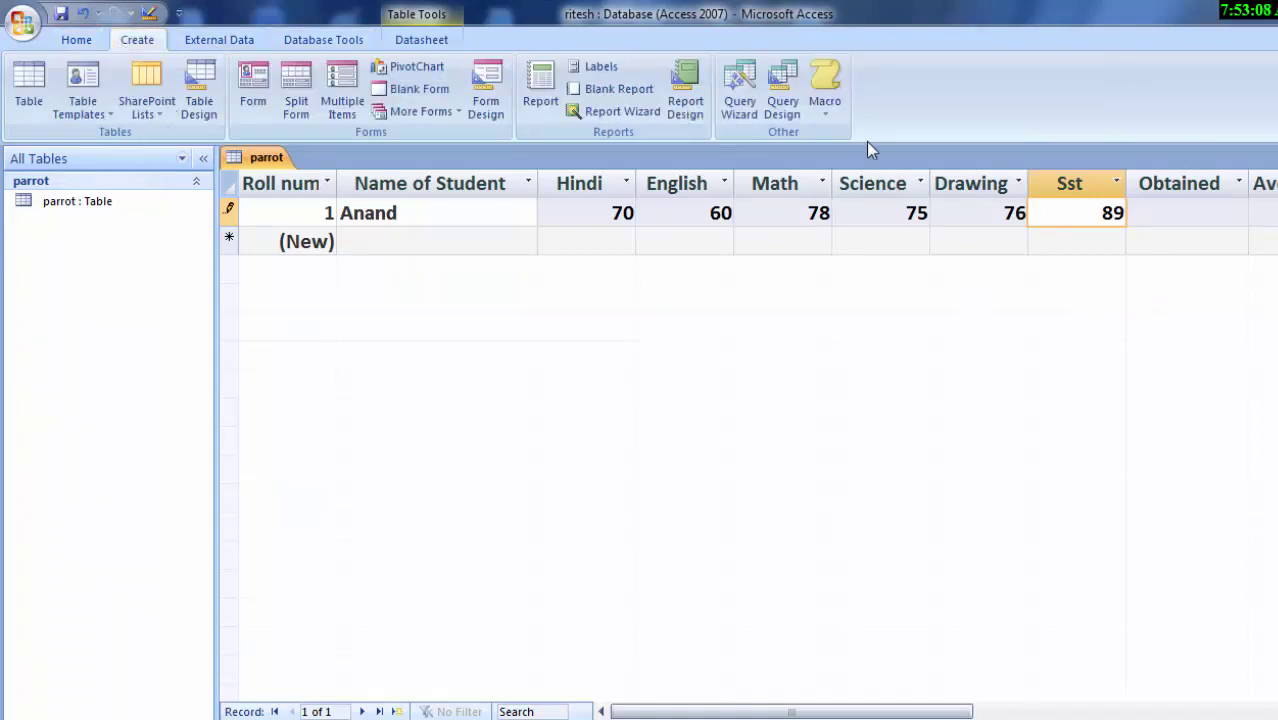
Start a Query Design on the parrot table and add Roll number, Name of Student and Hindi
{"action": "left_click", "coordinate": [768, 110]}
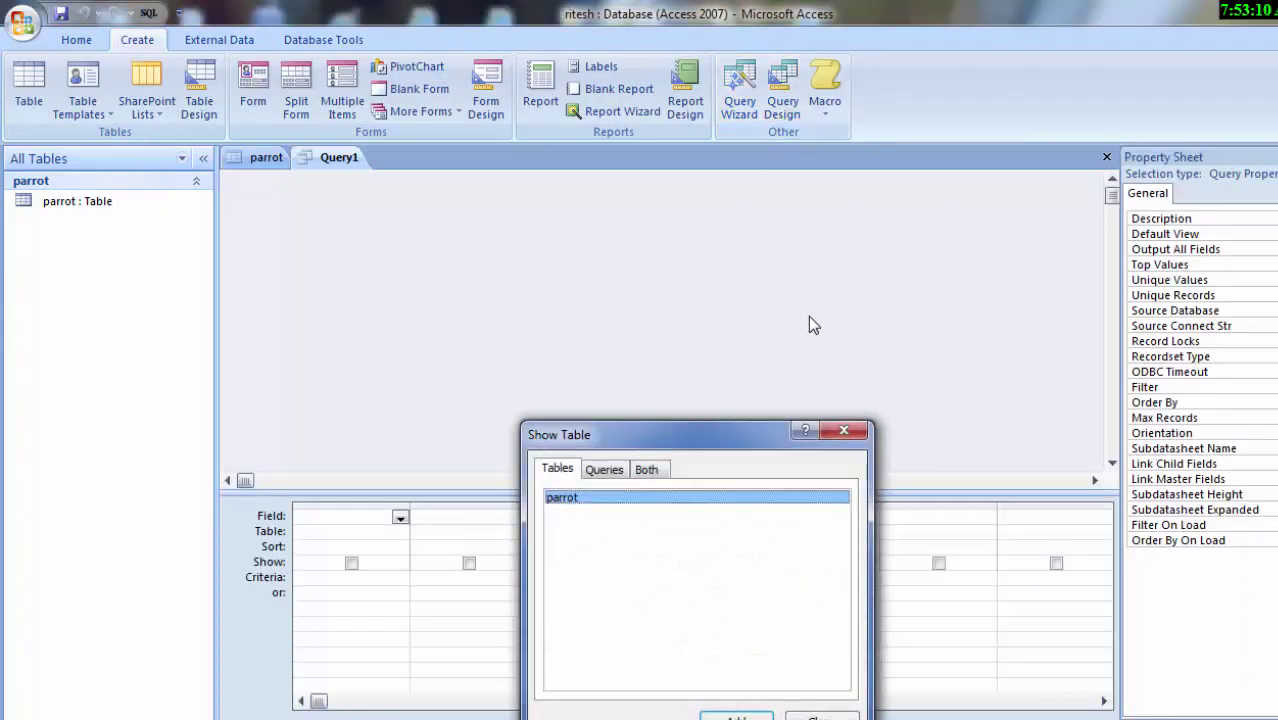
{"action": "left_click", "coordinate": [736, 717]}
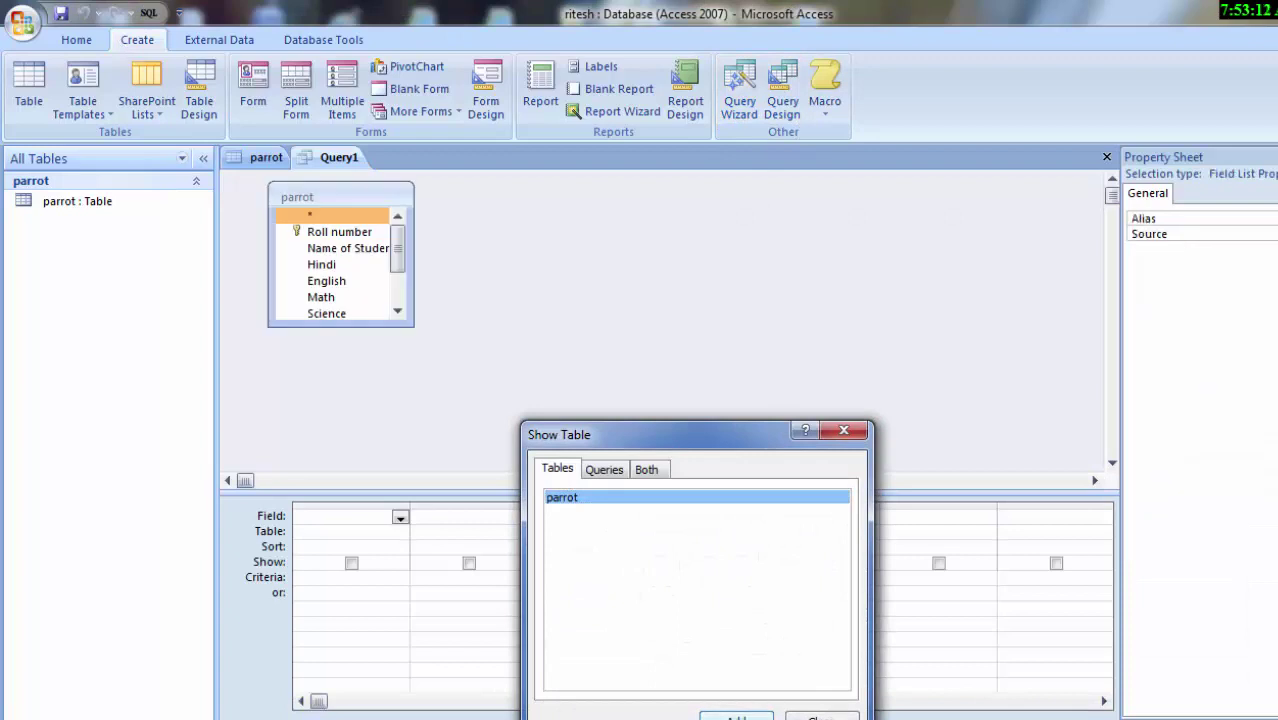
{"action": "left_click", "coordinate": [821, 717]}
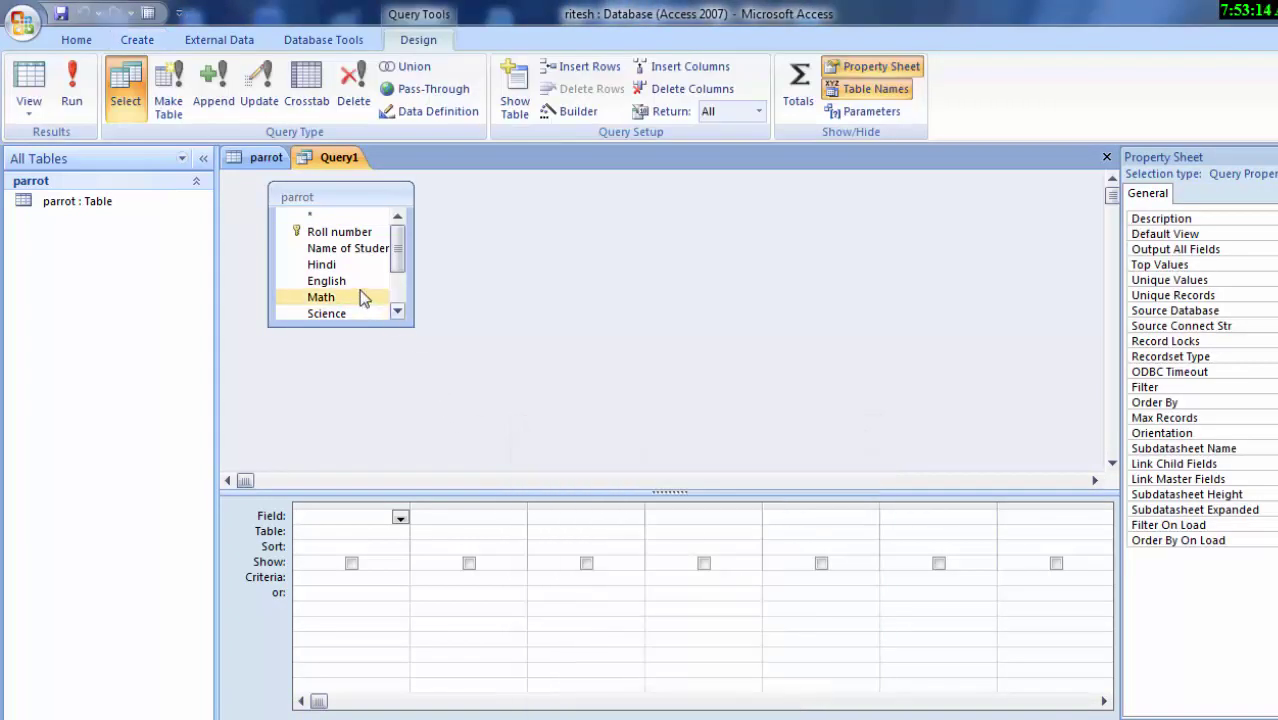
{"action": "left_click_drag", "start_coordinate": [339, 231], "coordinate": [340, 516]}
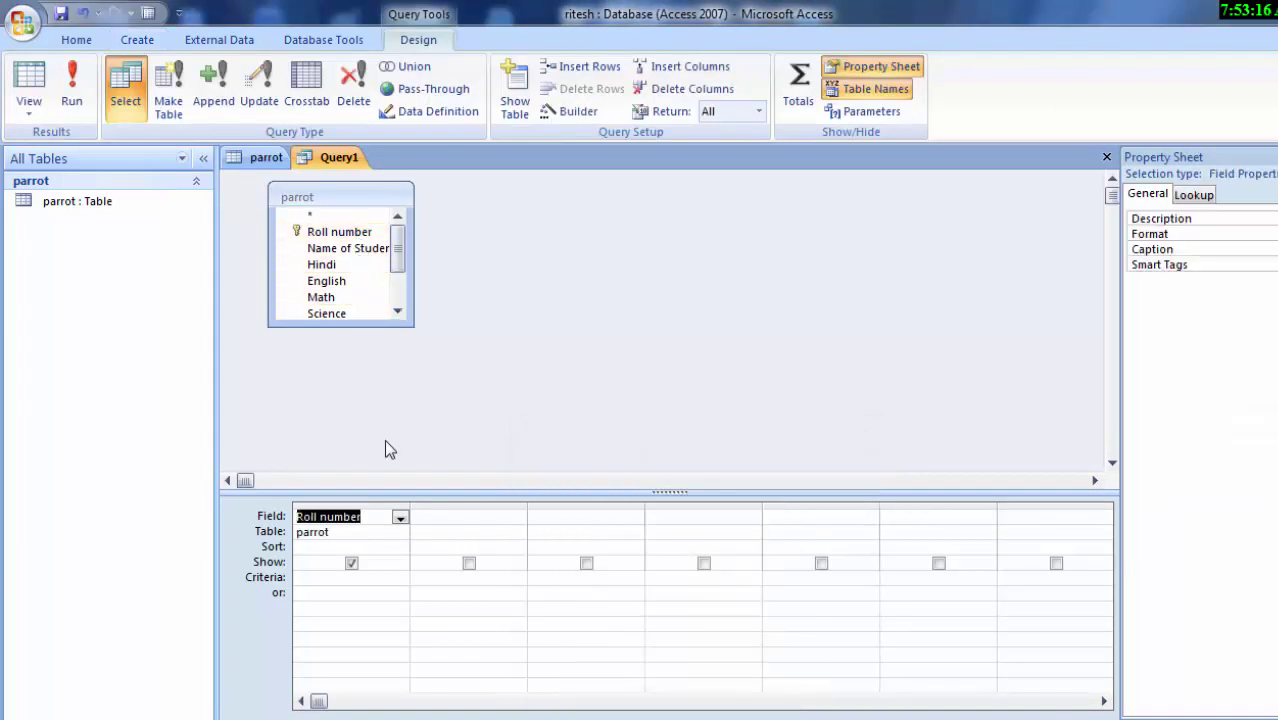
{"action": "left_click", "coordinate": [448, 516]}
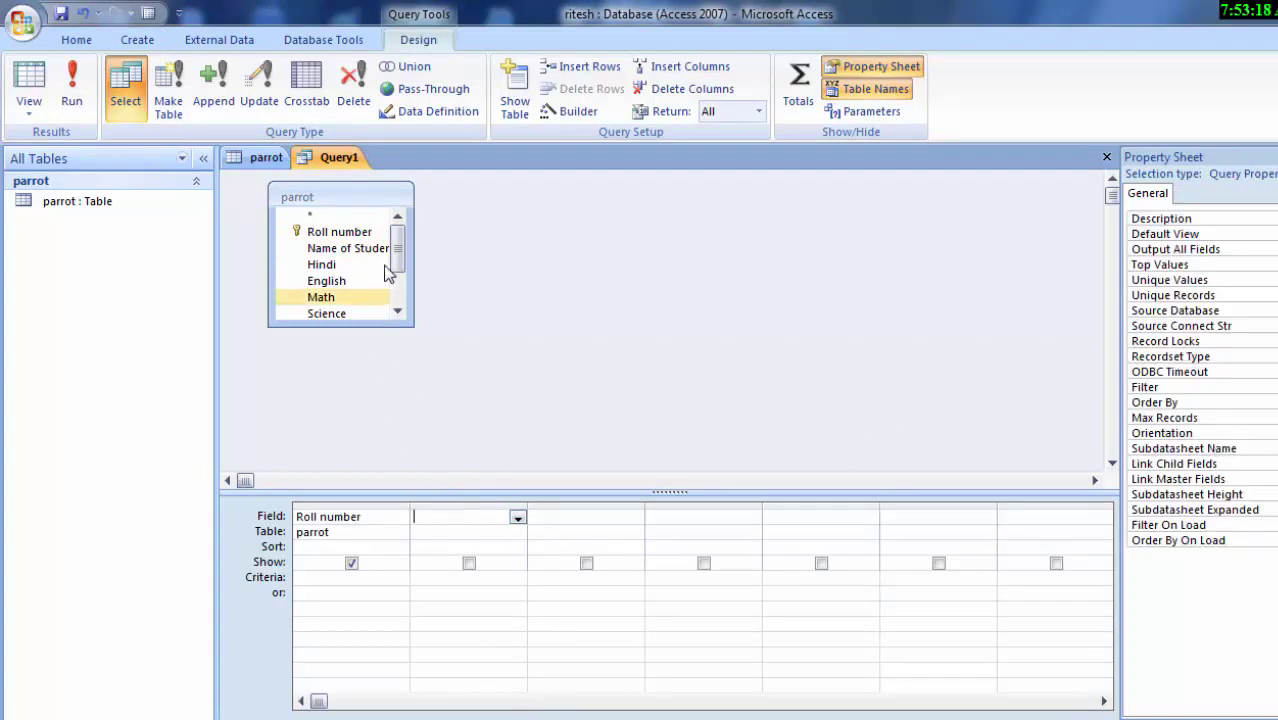
{"action": "double_click", "coordinate": [374, 257]}
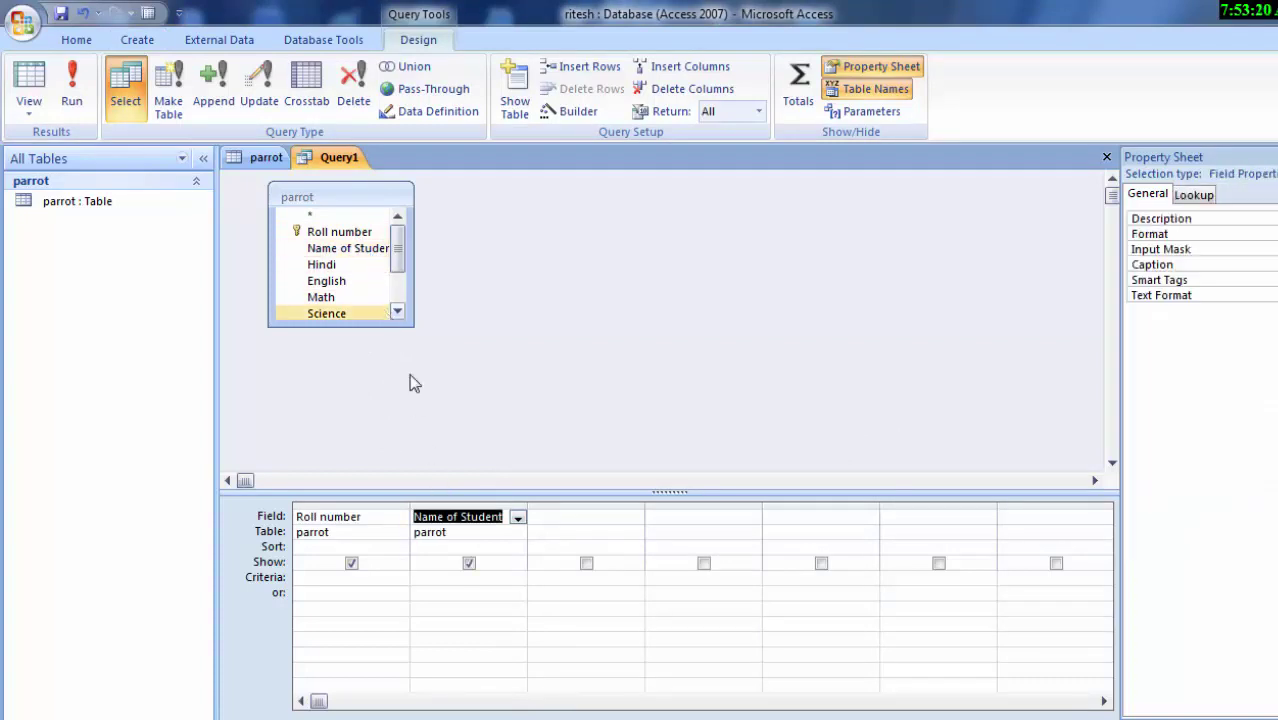
{"action": "left_click", "coordinate": [543, 520]}
{"action": "double_click", "coordinate": [361, 262]}
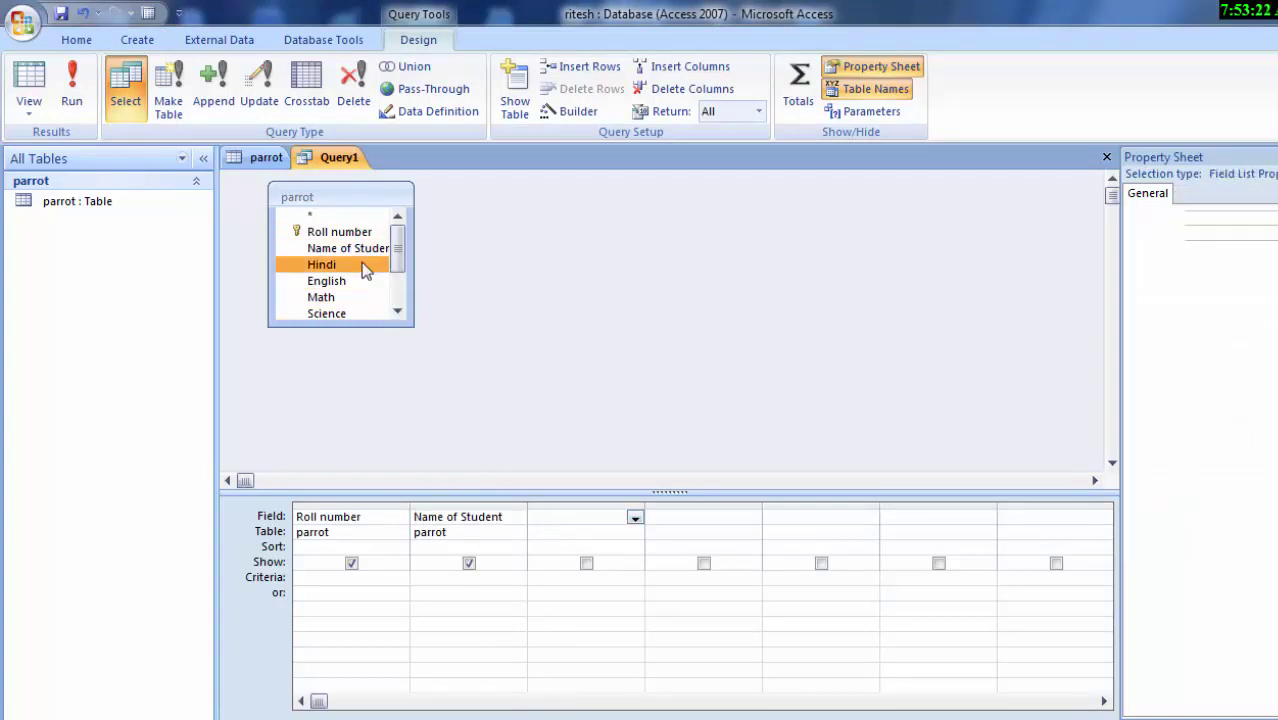
Add the English, Math and Science fields to the query grid
{"action": "left_click", "coordinate": [660, 516]}
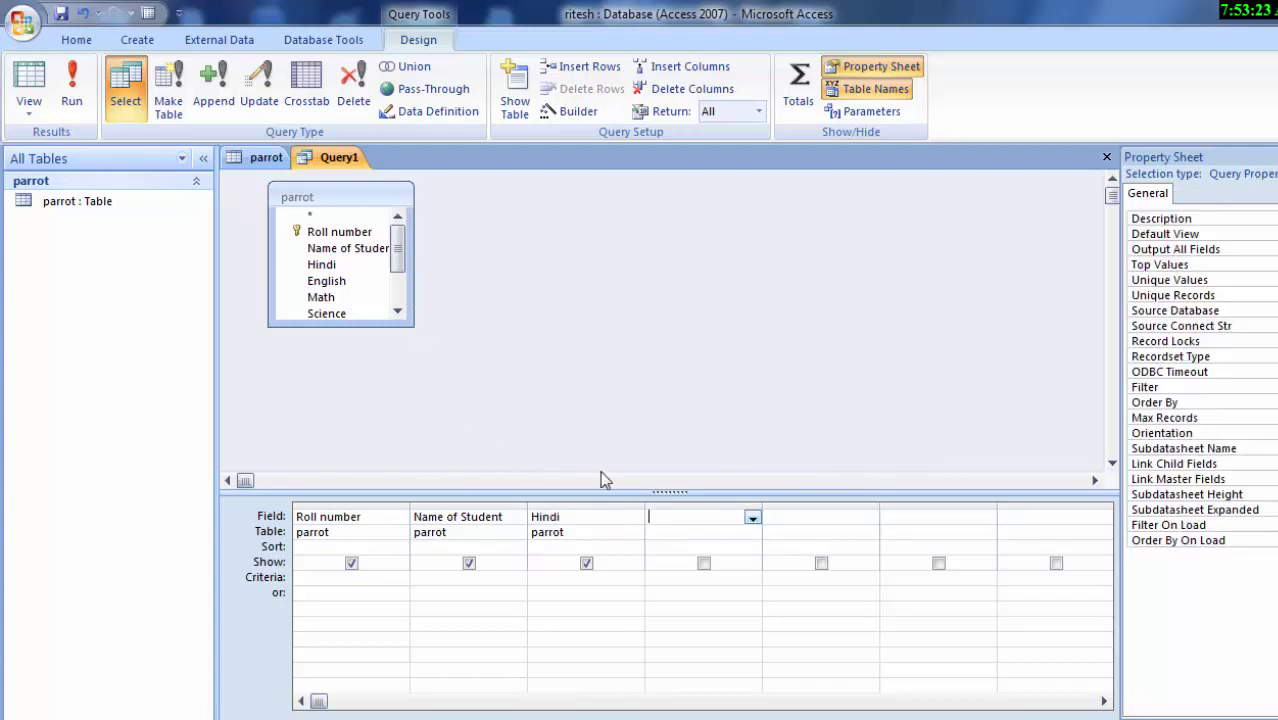
{"action": "double_click", "coordinate": [331, 283]}
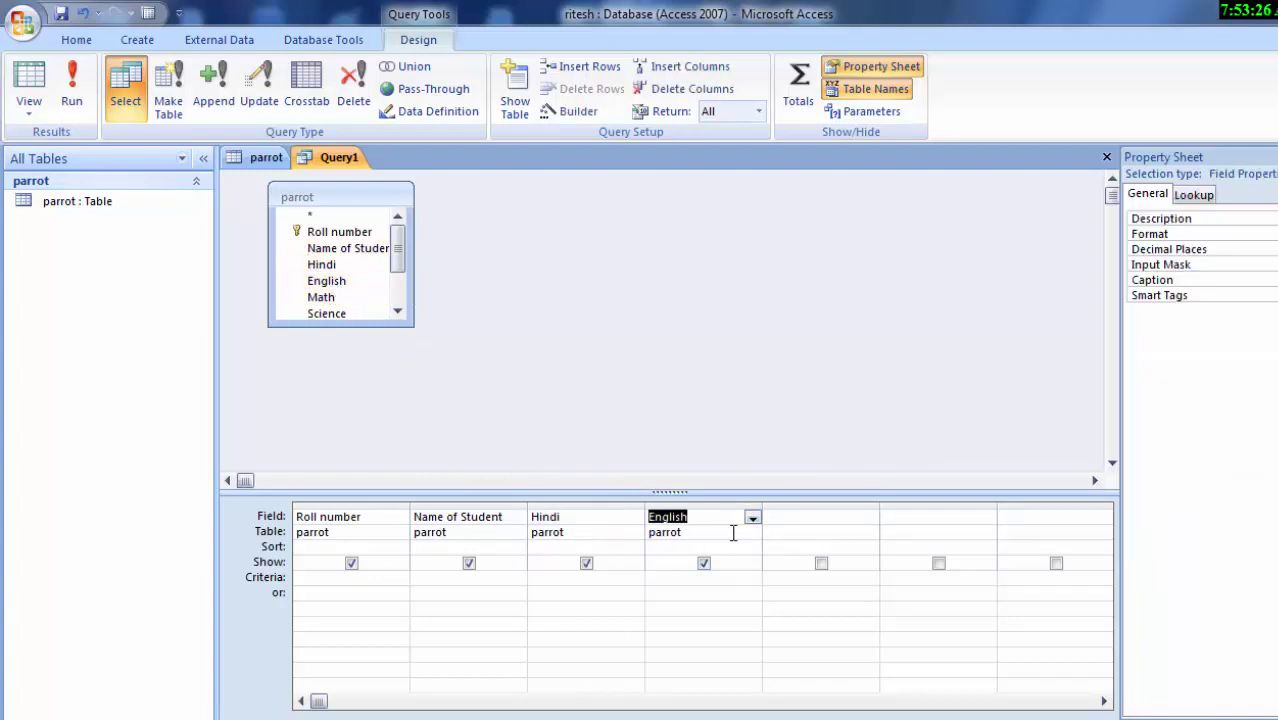
{"action": "left_click", "coordinate": [770, 518]}
{"action": "double_click", "coordinate": [348, 300]}
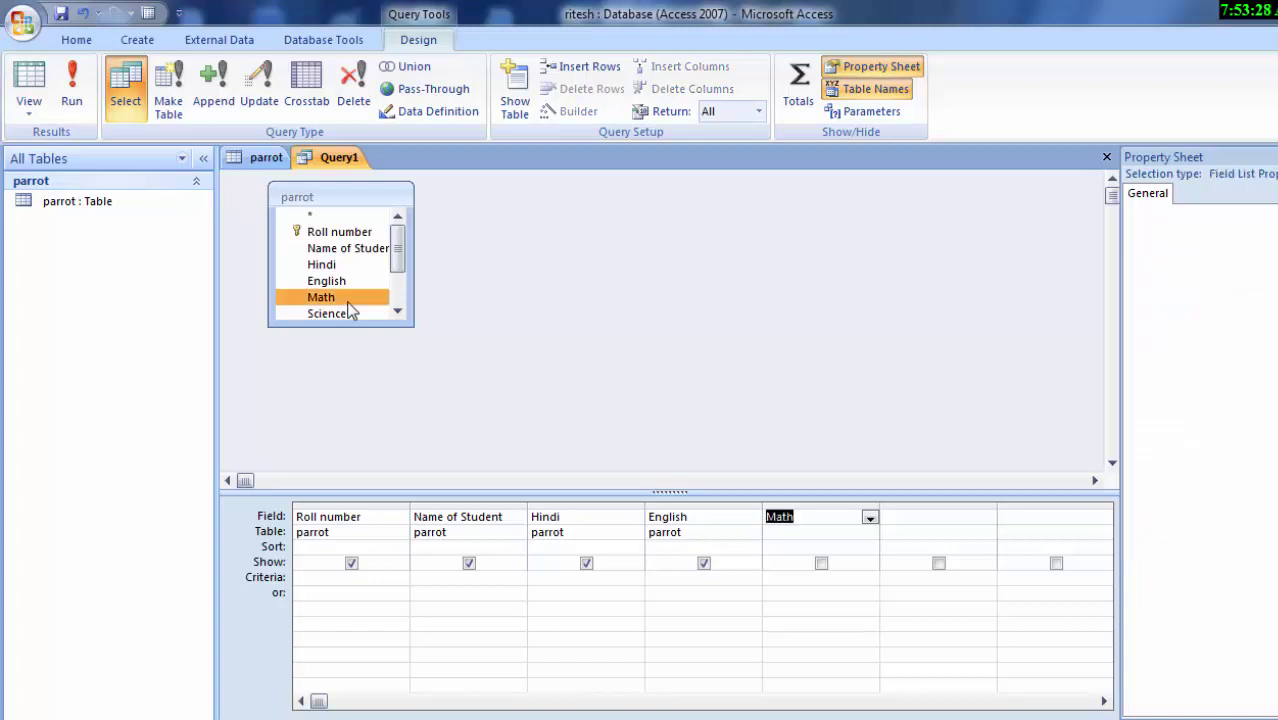
{"action": "left_click", "coordinate": [907, 515]}
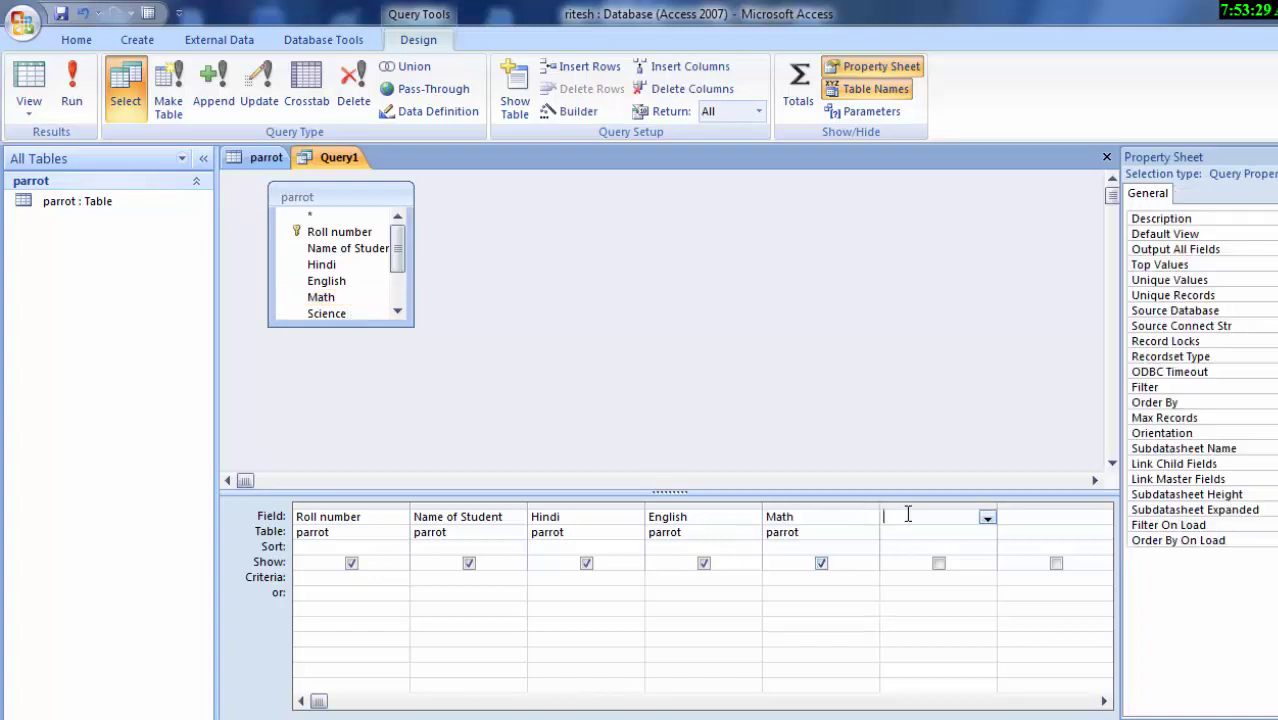
{"action": "double_click", "coordinate": [360, 316]}
{"action": "left_click", "coordinate": [399, 316]}
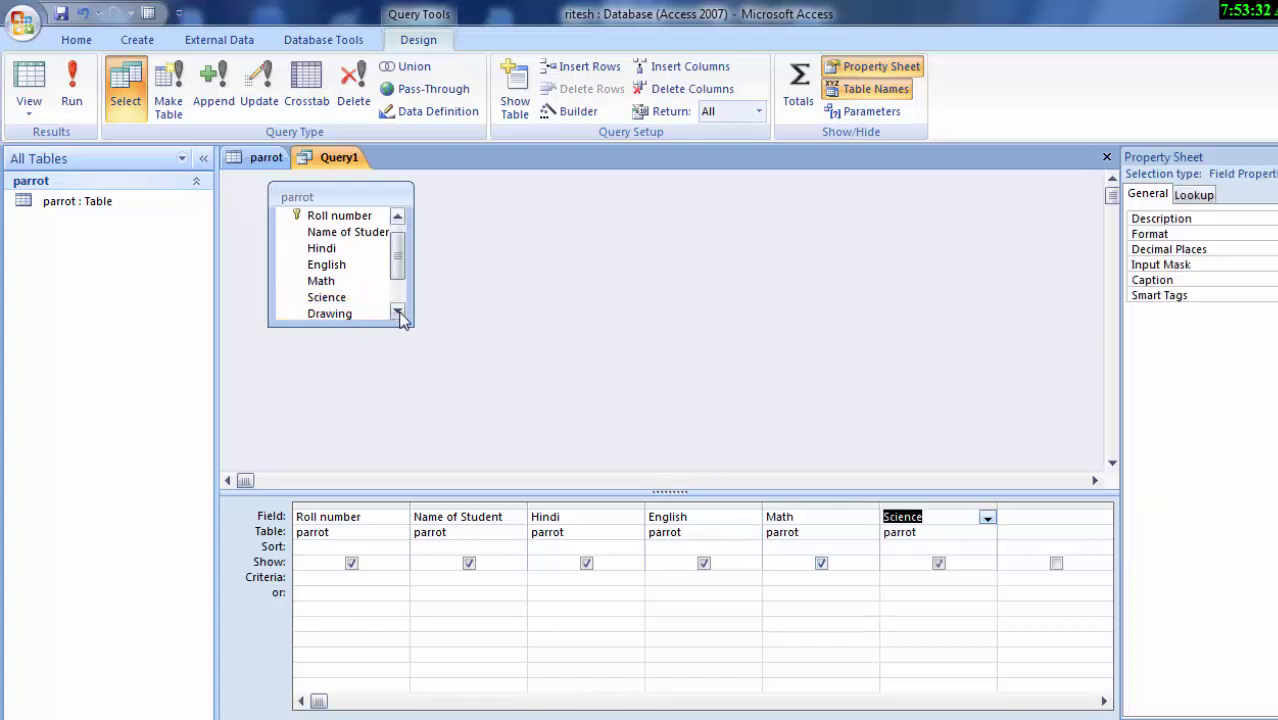
{"action": "left_click", "coordinate": [399, 316]}
{"action": "left_click", "coordinate": [399, 316]}
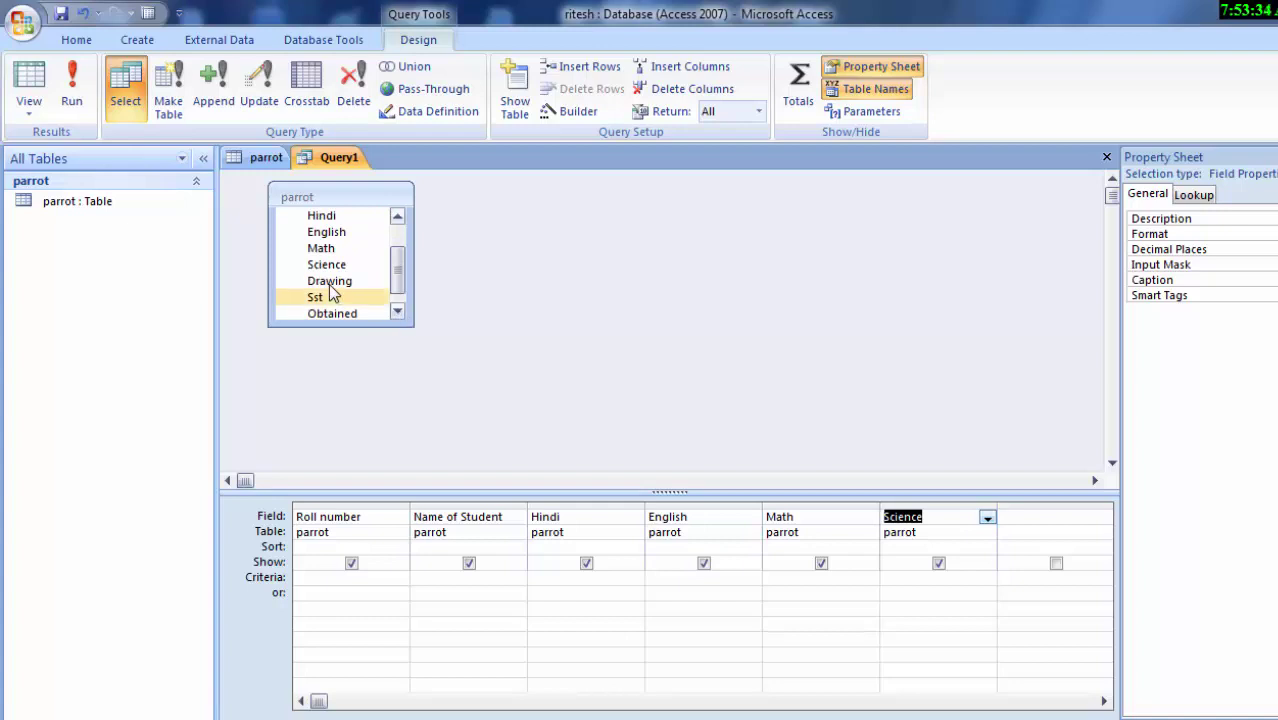
Add the Drawing, Sst, Obtained and Average fields to the query grid
{"action": "left_click", "coordinate": [1006, 512]}
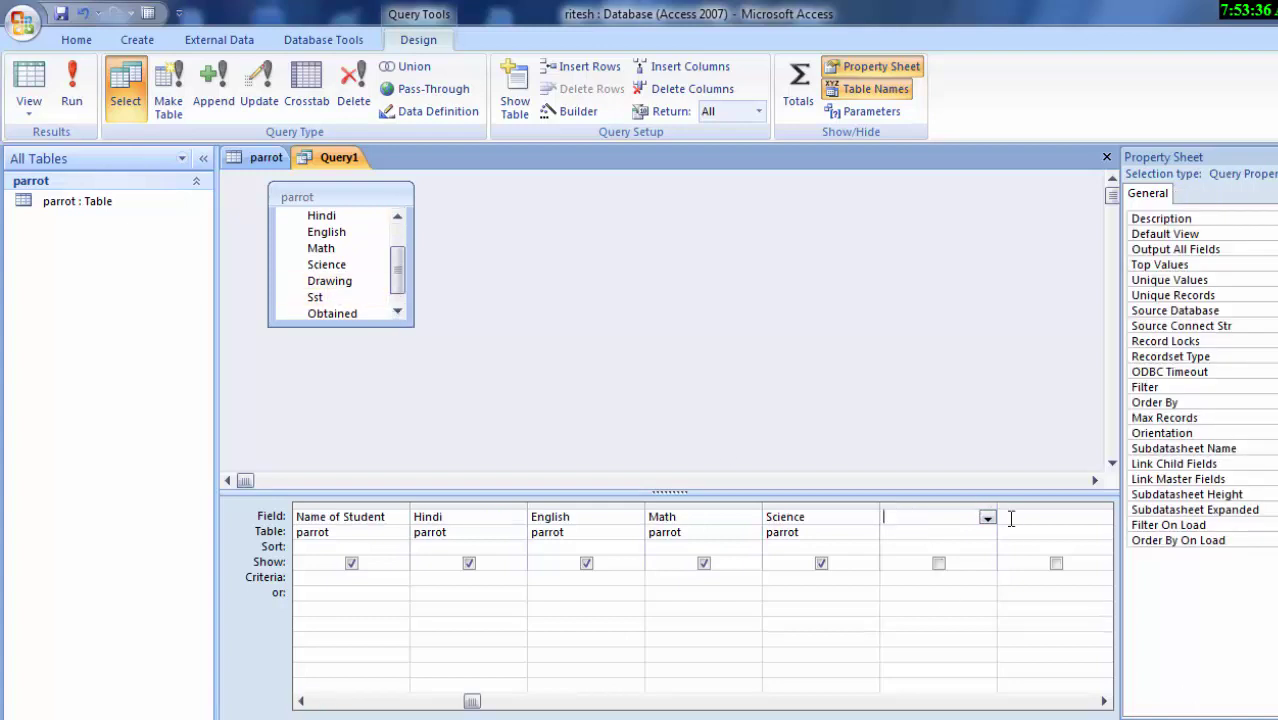
{"action": "double_click", "coordinate": [339, 283]}
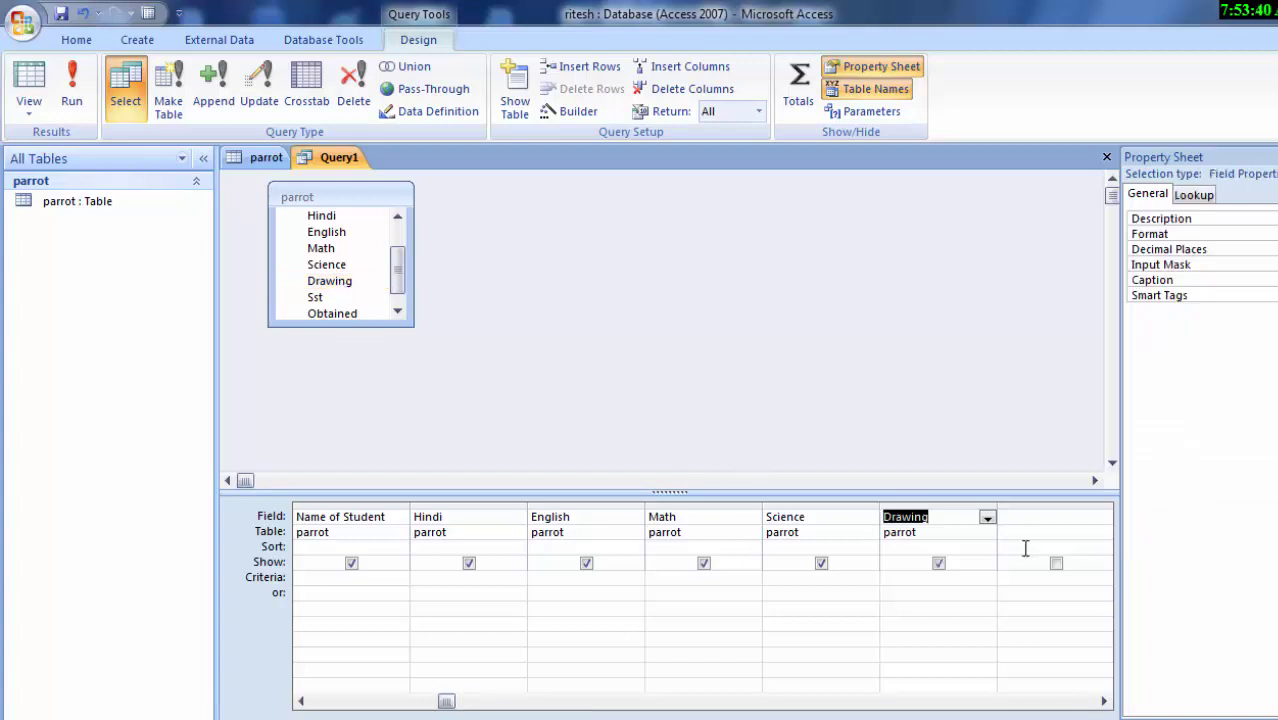
{"action": "left_click", "coordinate": [1025, 517]}
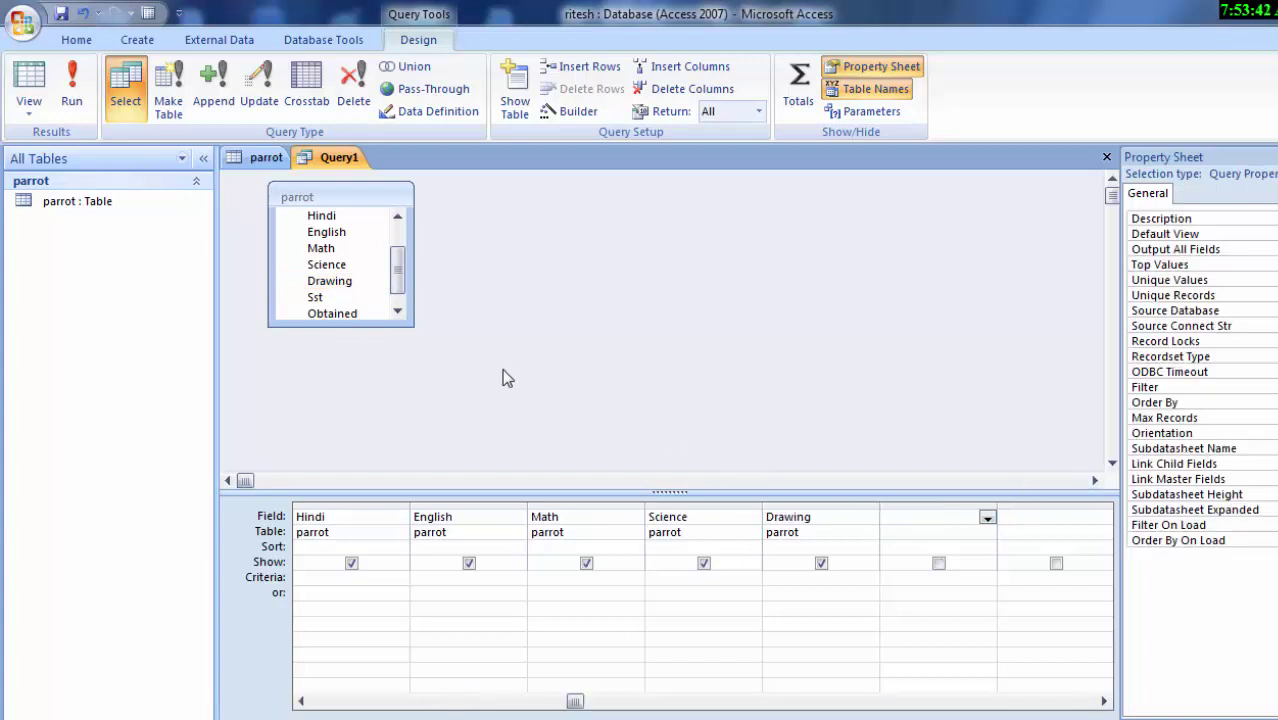
{"action": "double_click", "coordinate": [340, 297]}
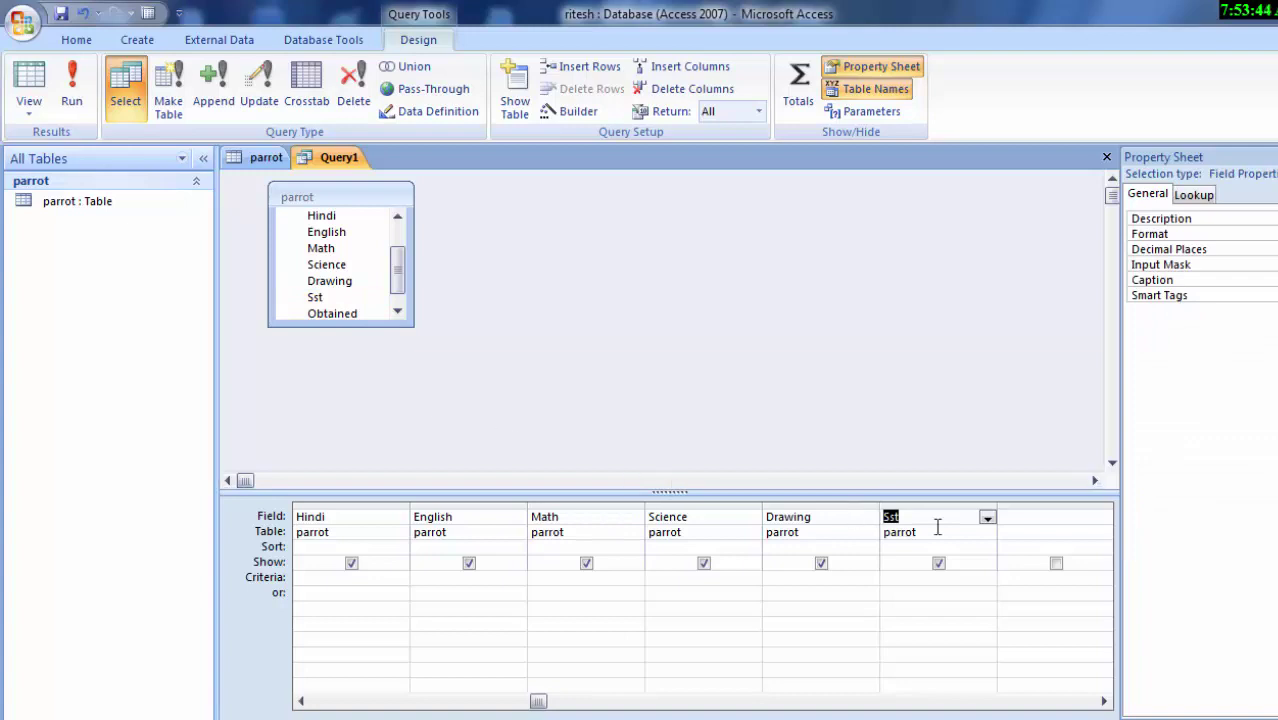
{"action": "left_click", "coordinate": [1050, 503]}
{"action": "key", "text": "Delete"}
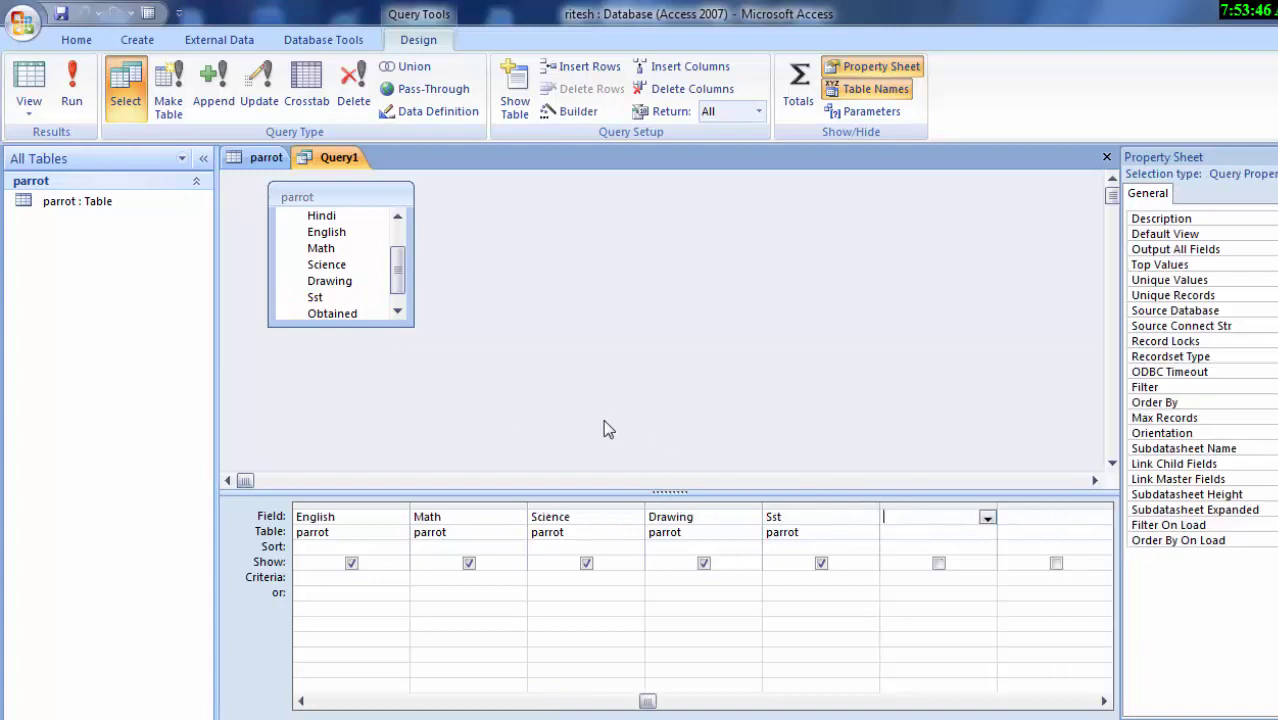
{"action": "double_click", "coordinate": [322, 311]}
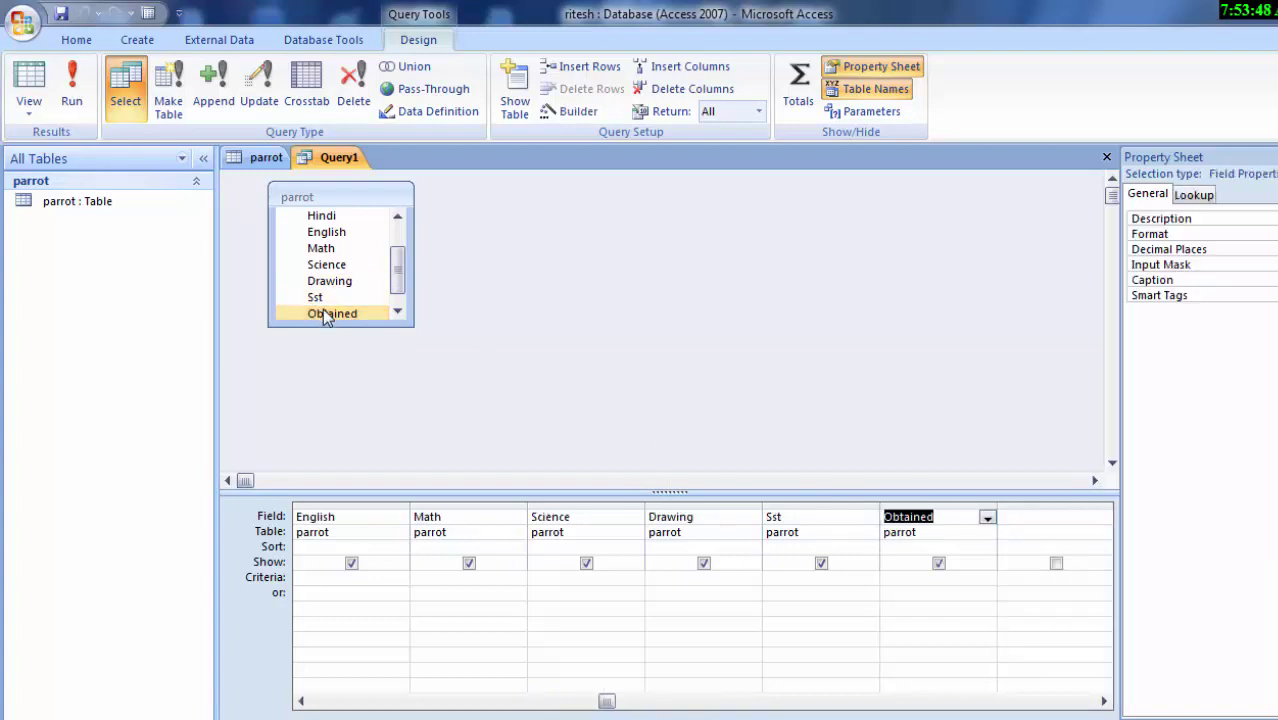
{"action": "left_click", "coordinate": [1041, 521]}
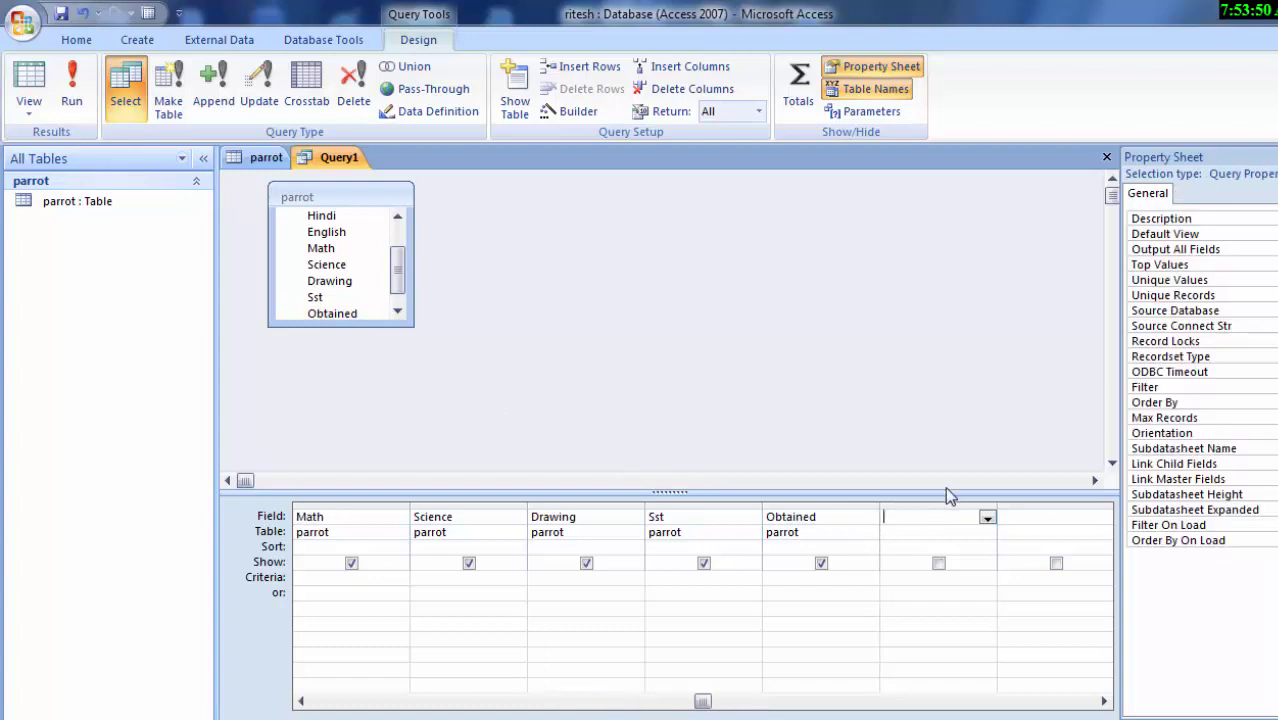
{"action": "left_click", "coordinate": [398, 316]}
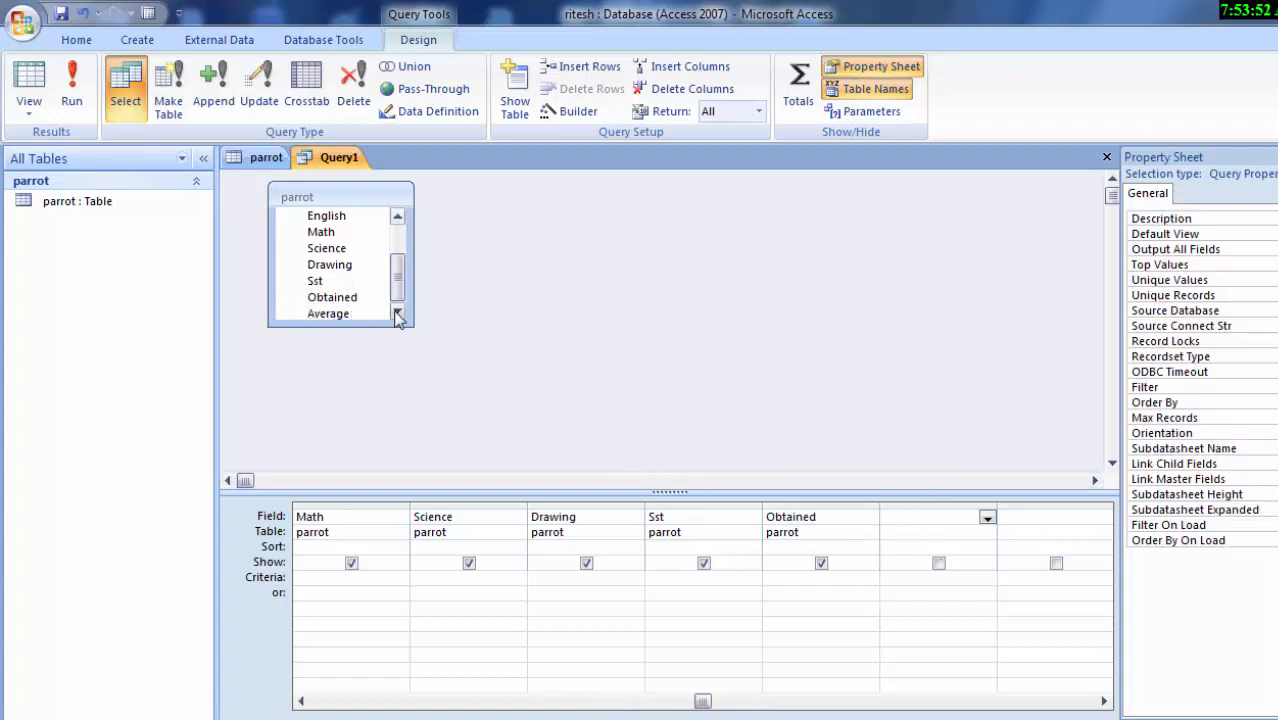
{"action": "double_click", "coordinate": [350, 314]}
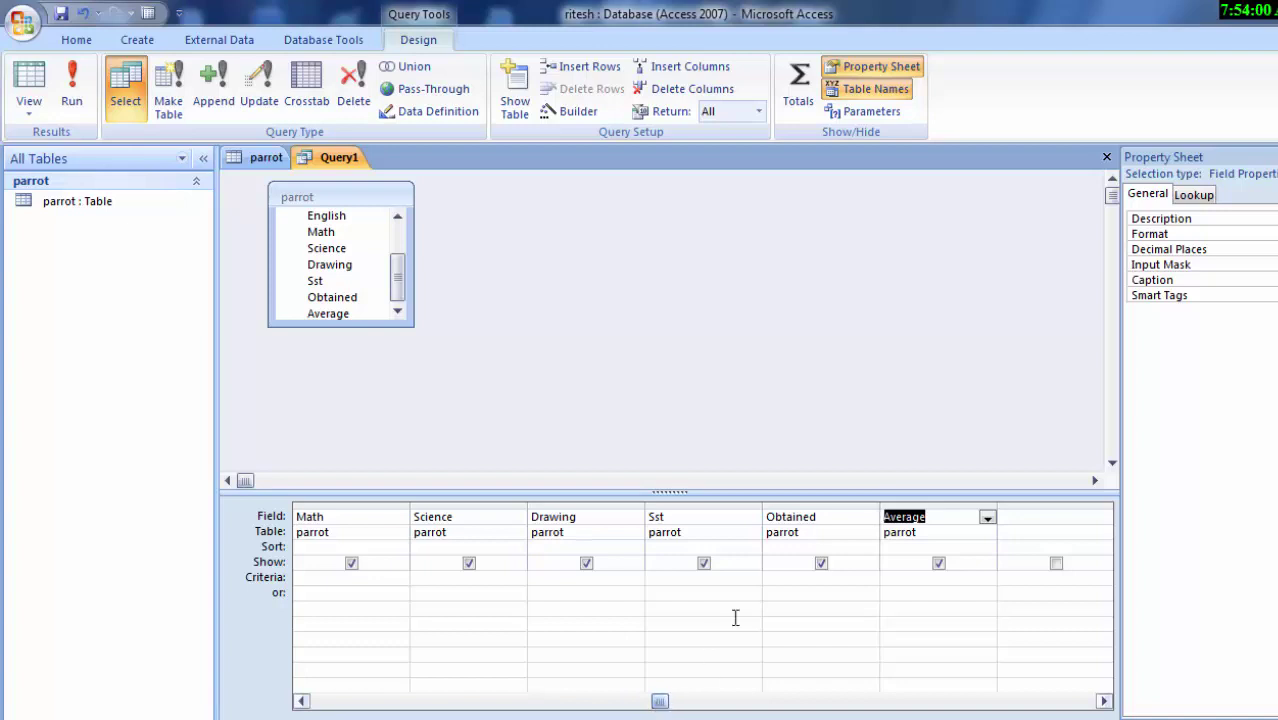
Type the Obtained sum expression in the query grid, ending it with +[Drawing]+[Sst]
{"action": "left_click", "coordinate": [832, 516]}
{"action": "type", "text": ":[Hin"}
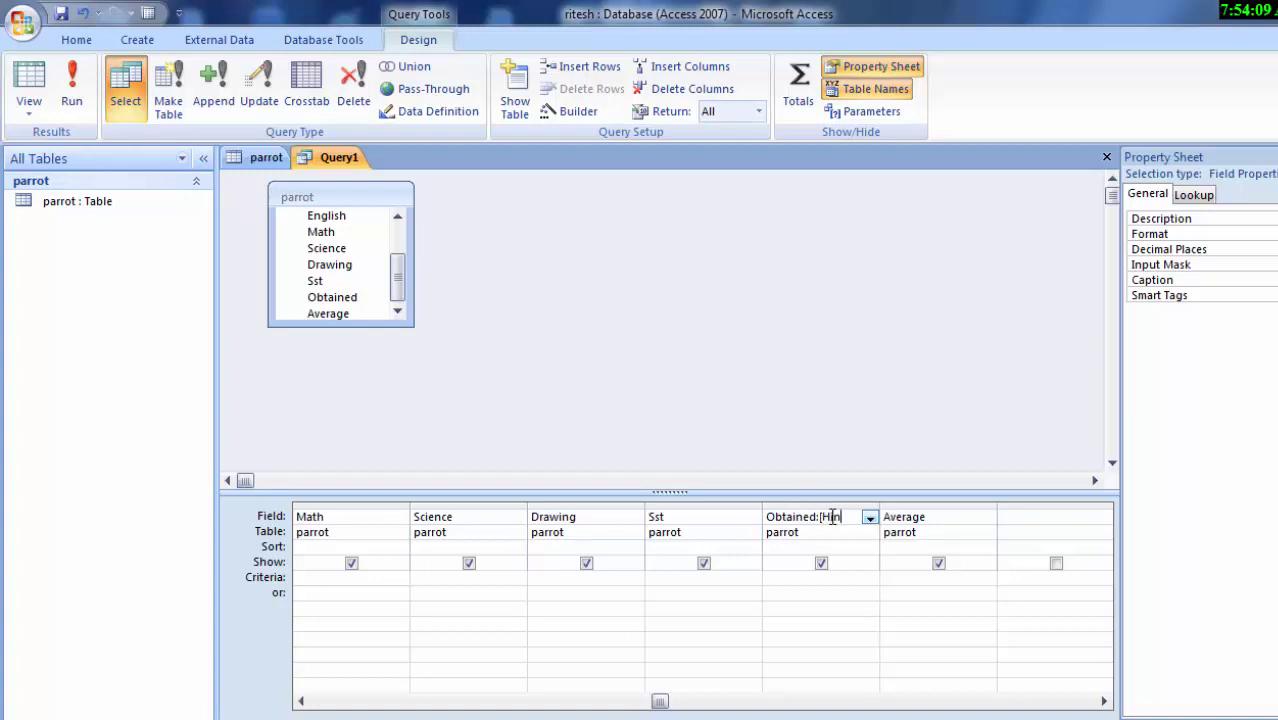
{"action": "type", "text": "d"}
{"action": "type", "text": "]"}
{"action": "type", "text": "+[En"}
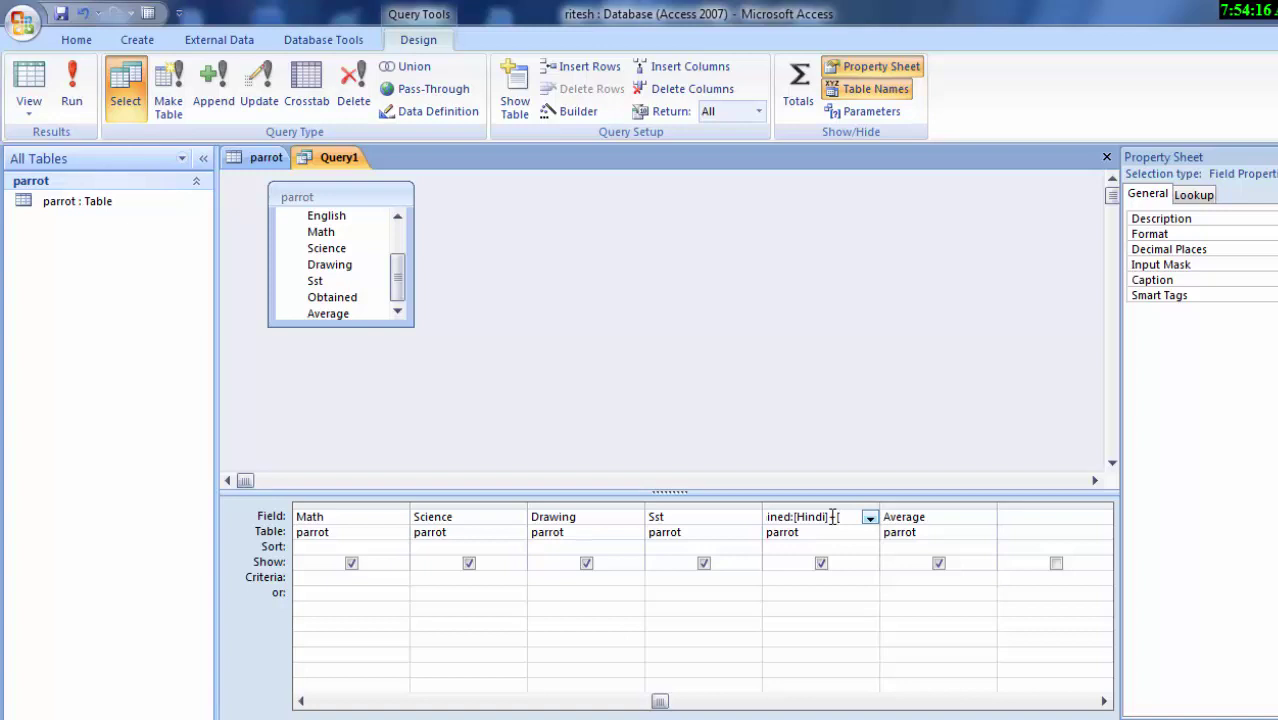
{"action": "type", "text": "gli"}
{"action": "type", "text": "h"}
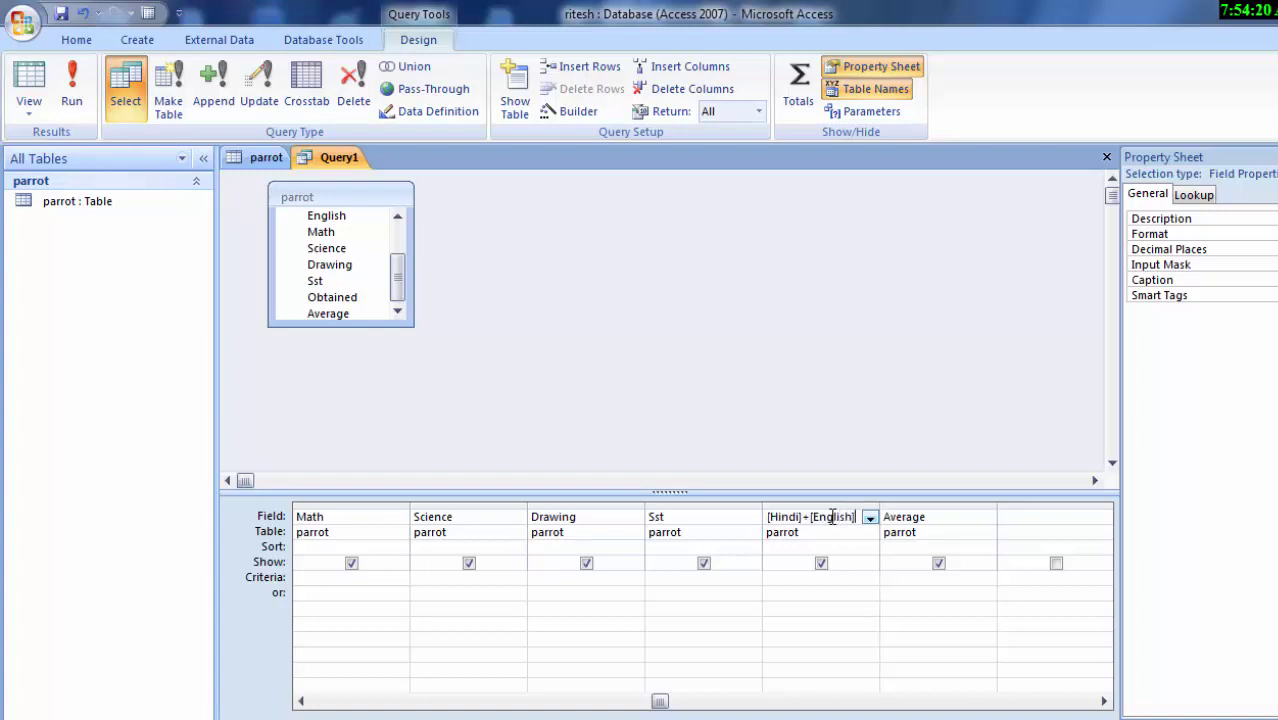
{"action": "type", "text": "+"}
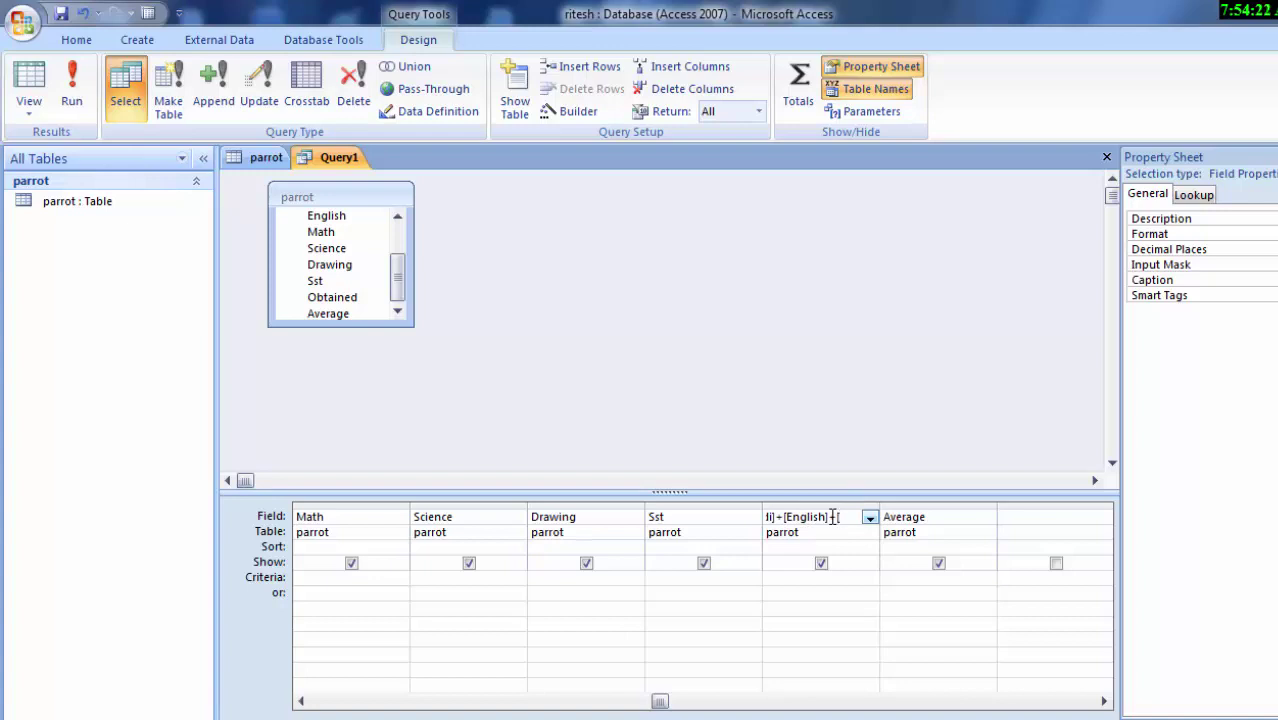
{"action": "type", "text": "th"}
{"action": "type", "text": "S"}
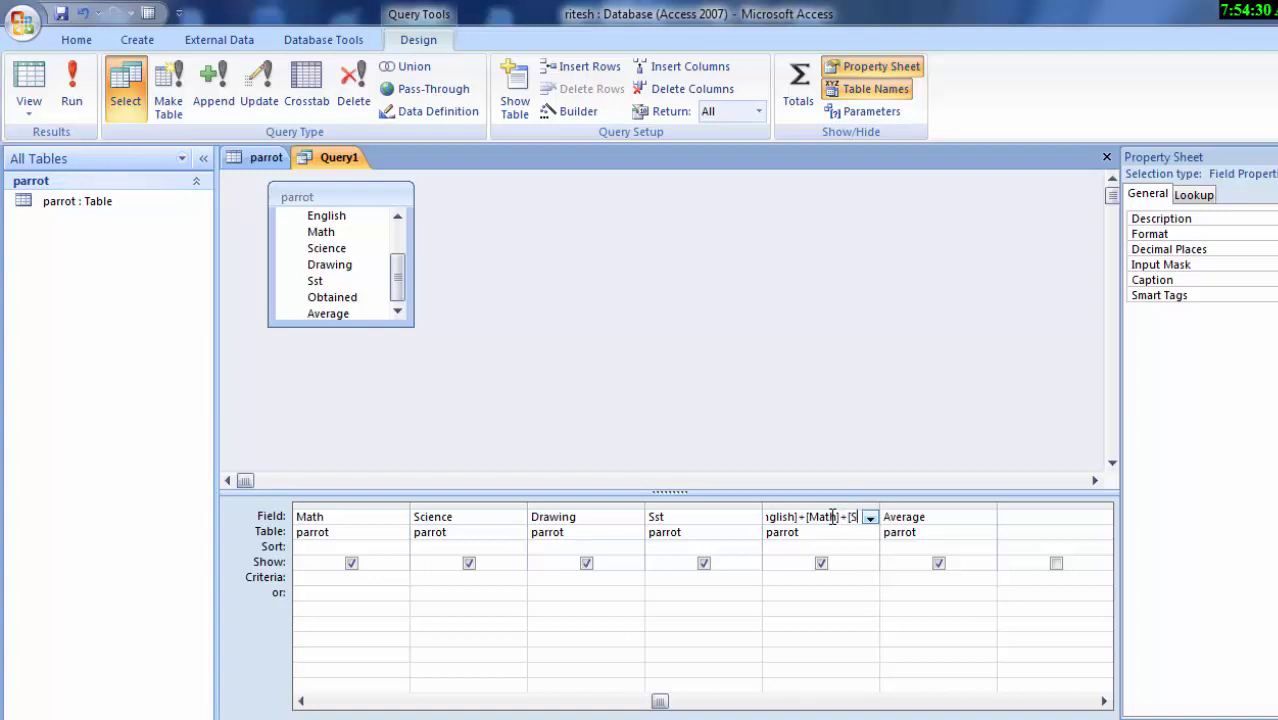
{"action": "type", "text": "sn"}
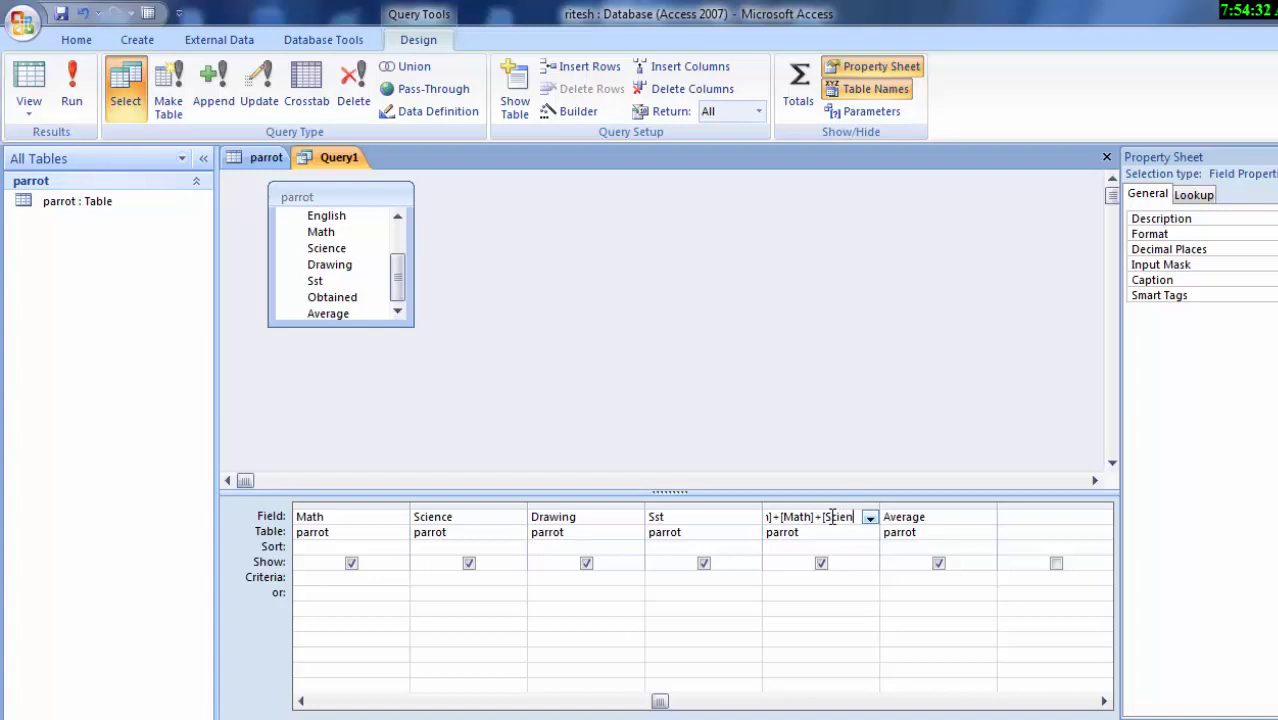
{"action": "type", "text": "e"}
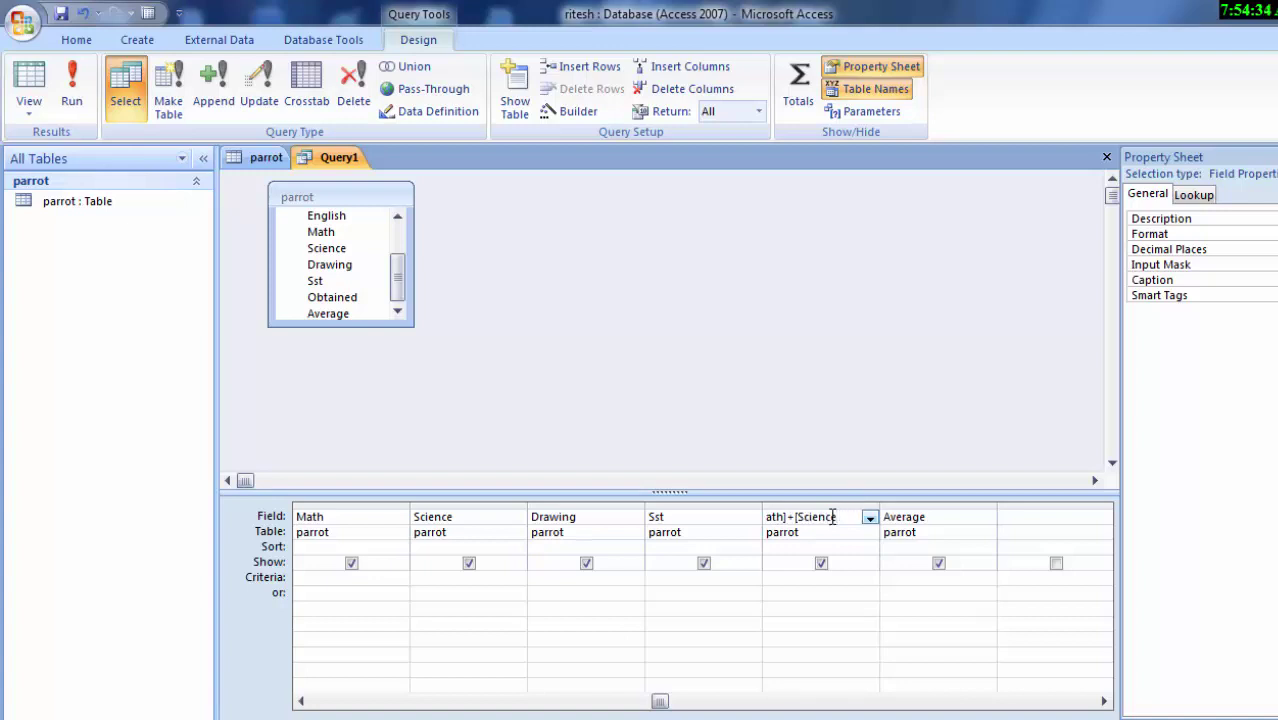
{"action": "type", "text": "]"}
{"action": "type", "text": "+"}
{"action": "type", "text": "r"}
{"action": "type", "text": "awi"}
{"action": "type", "text": "ng"}
{"action": "type", "text": "+["}
{"action": "type", "text": "ss"}
{"action": "type", "text": "t"}
{"action": "type", "text": "]"}
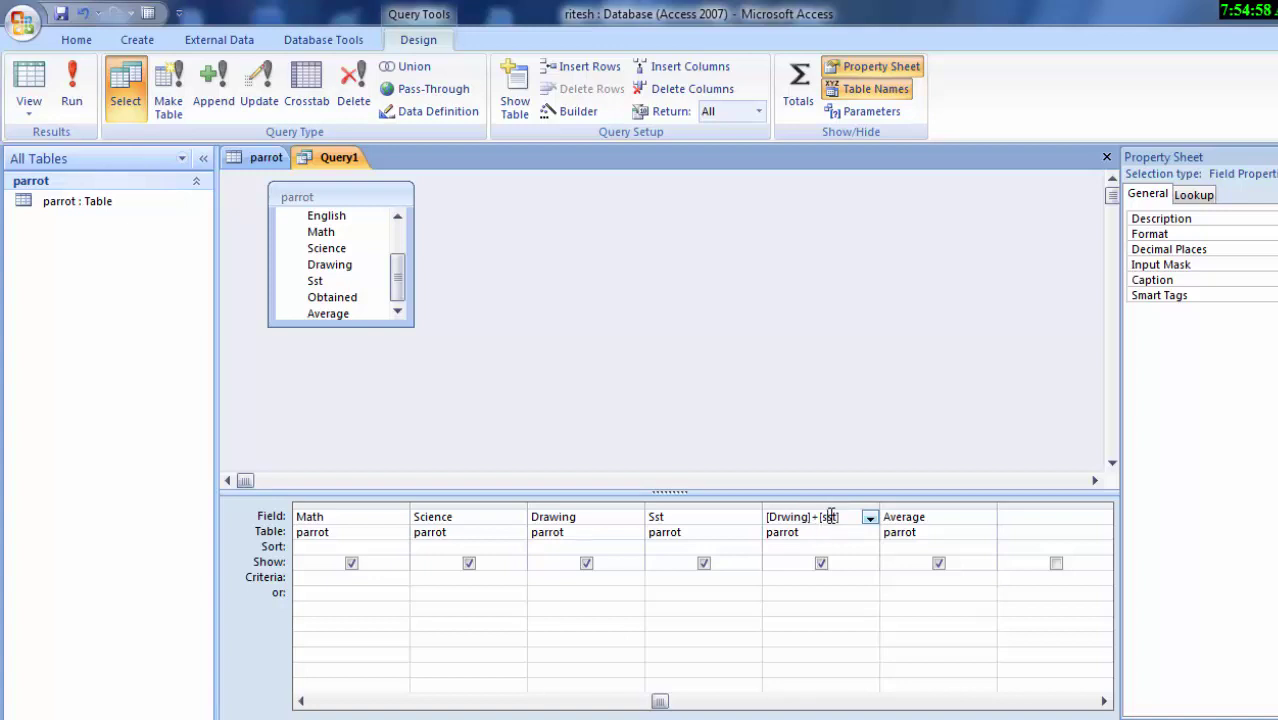
{"action": "type", "text": "S"}
Correct the misspelled Drwing to [Drawing] in the Obtained expression
{"action": "left_click", "coordinate": [779, 518]}
{"action": "type", "text": "a"}
{"action": "key", "text": "End"}
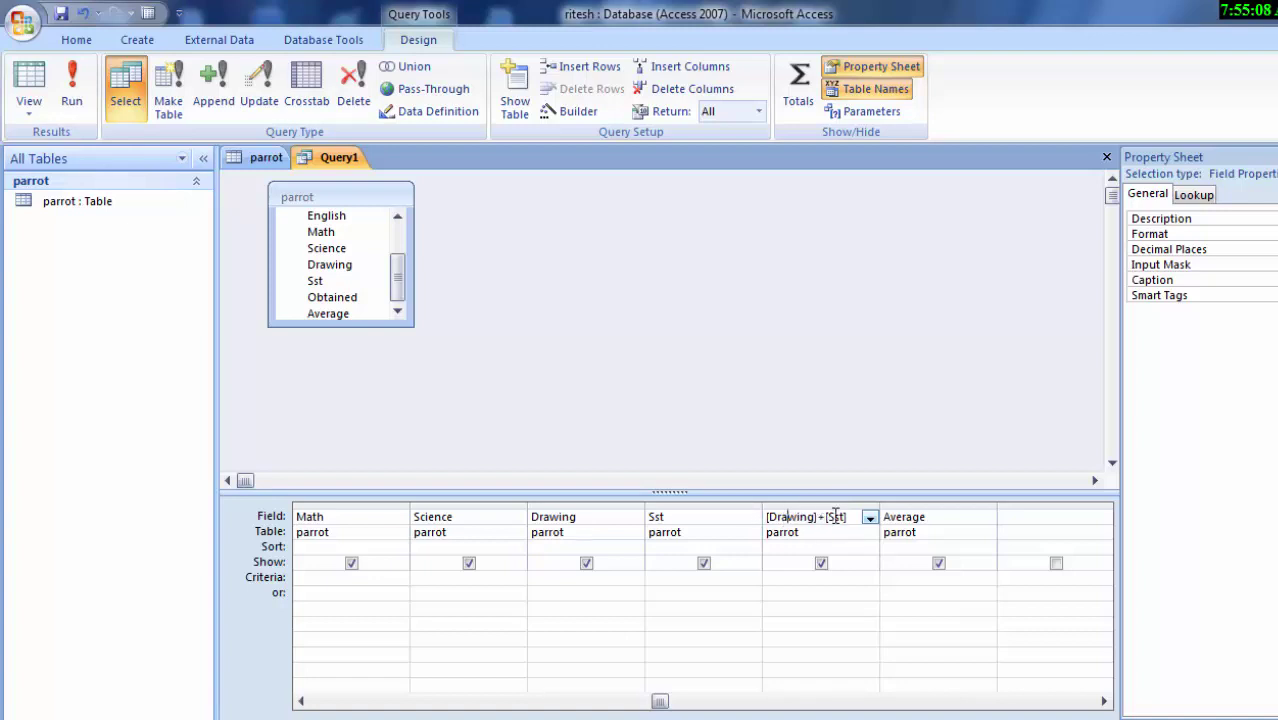
{"action": "key", "text": "Left"}
{"action": "key", "text": "Left"}
{"action": "key", "text": "Left"}
{"action": "key", "text": "Left"}
{"action": "key", "text": "Left"}
{"action": "key", "text": "Left"}
{"action": "key", "text": "Left"}
{"action": "key", "text": "Left"}
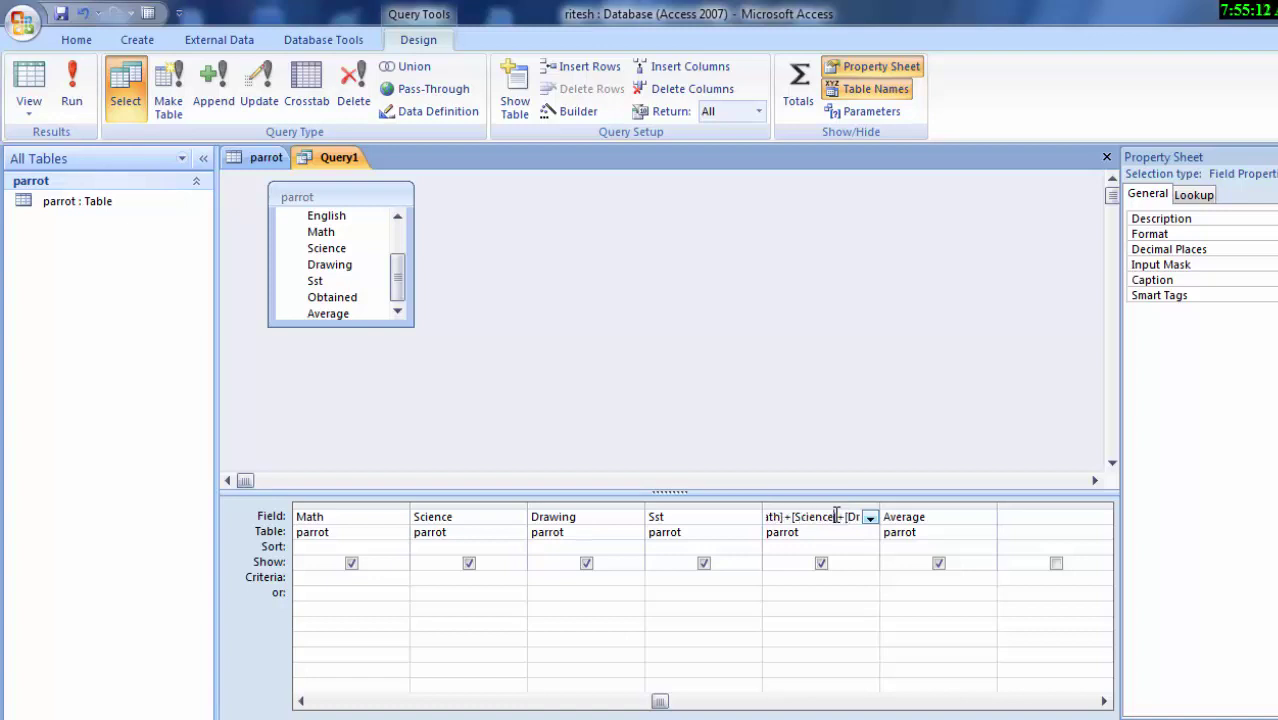
{"action": "key", "text": "Left"}
{"action": "key", "text": "Left"}
{"action": "key", "text": "Left"}
{"action": "key", "text": "Left"}
{"action": "key", "text": "Left"}
{"action": "key", "text": "Left"}
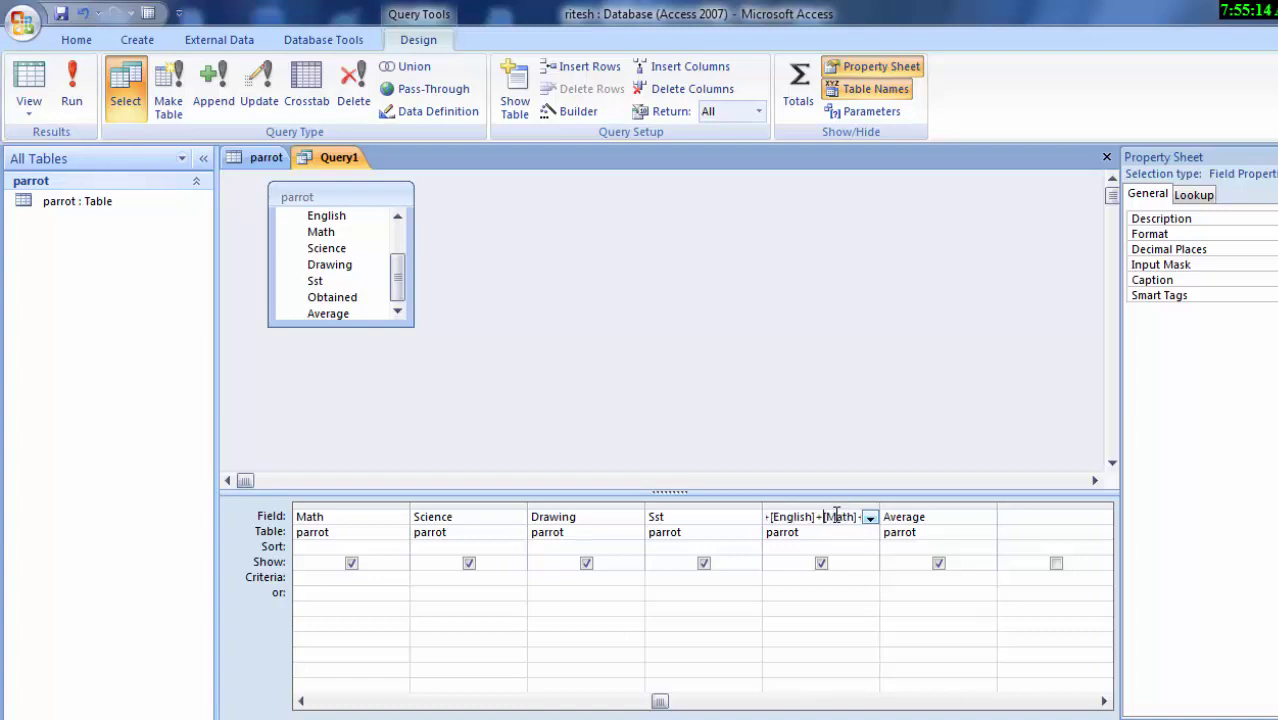
{"action": "key", "text": "Left"}
{"action": "key", "text": "Left"}
{"action": "key", "text": "Left"}
{"action": "key", "text": "Left"}
{"action": "key", "text": "Left"}
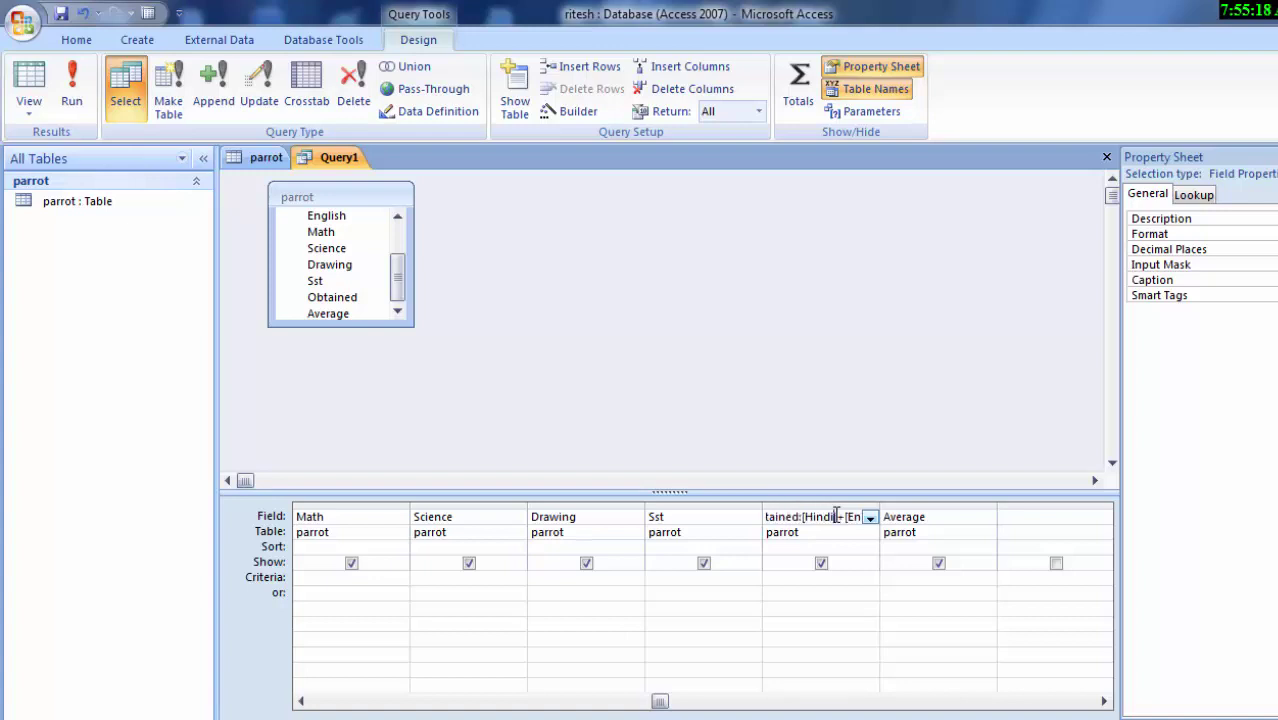
Review the Obtained formula term by term: [Hindi]+[English]+[Math]+[Science]+[Drawing]+[Sst]
{"action": "key", "text": "Right"}
{"action": "key", "text": "Right"}
{"action": "key", "text": "Right"}
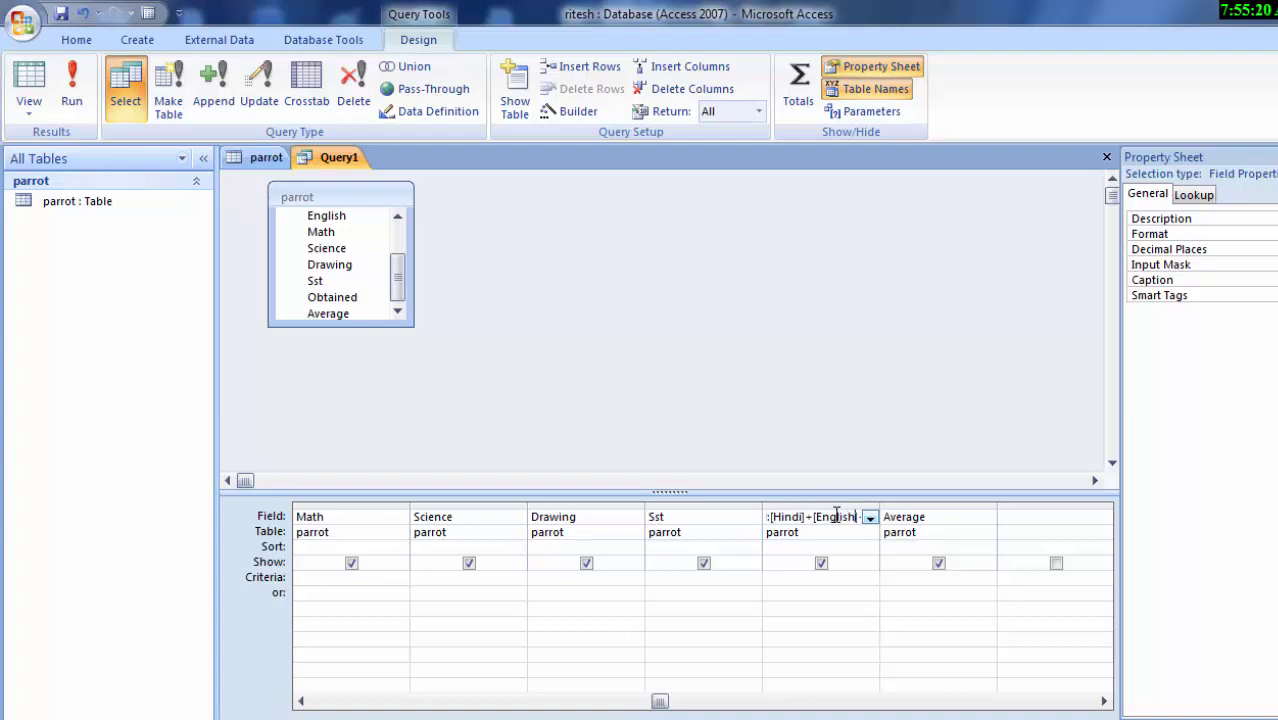
{"action": "key", "text": "Right"}
{"action": "key", "text": "Right"}
{"action": "key", "text": "Right"}
{"action": "key", "text": "Right"}
{"action": "key", "text": "Right"}
{"action": "key", "text": "Right"}
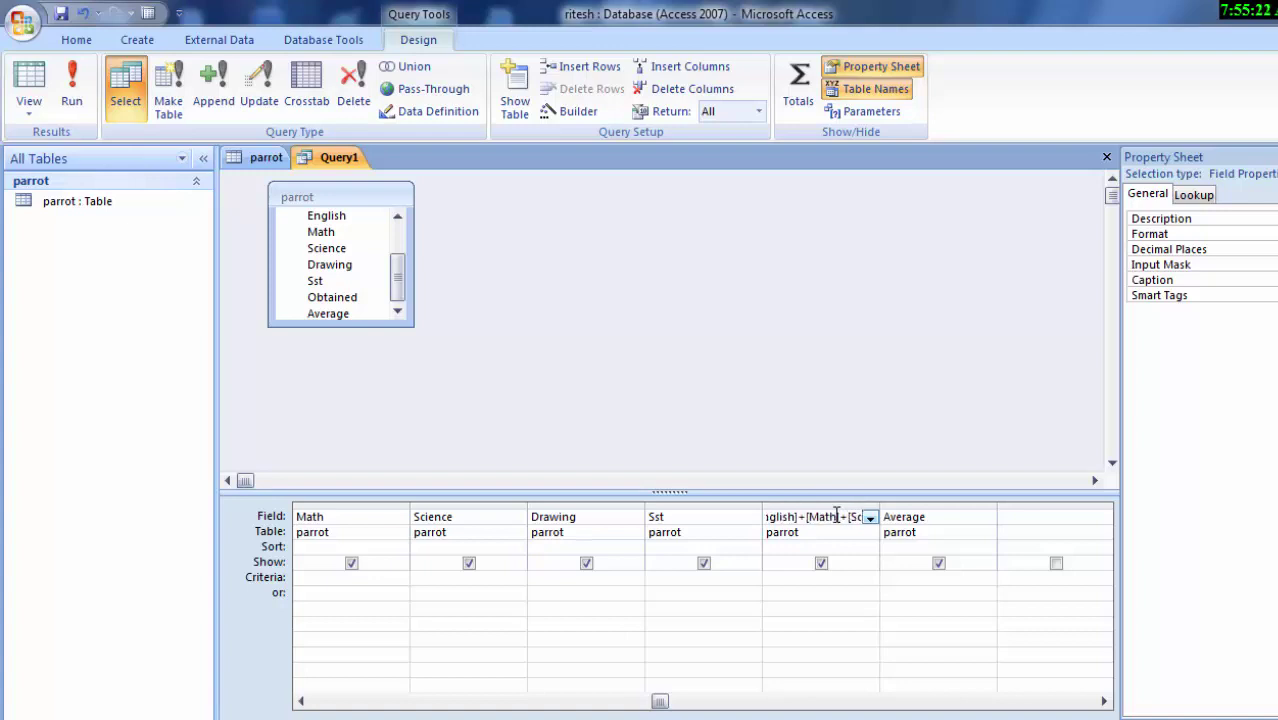
{"action": "key", "text": "Right"}
{"action": "key", "text": "Right"}
{"action": "key", "text": "Right"}
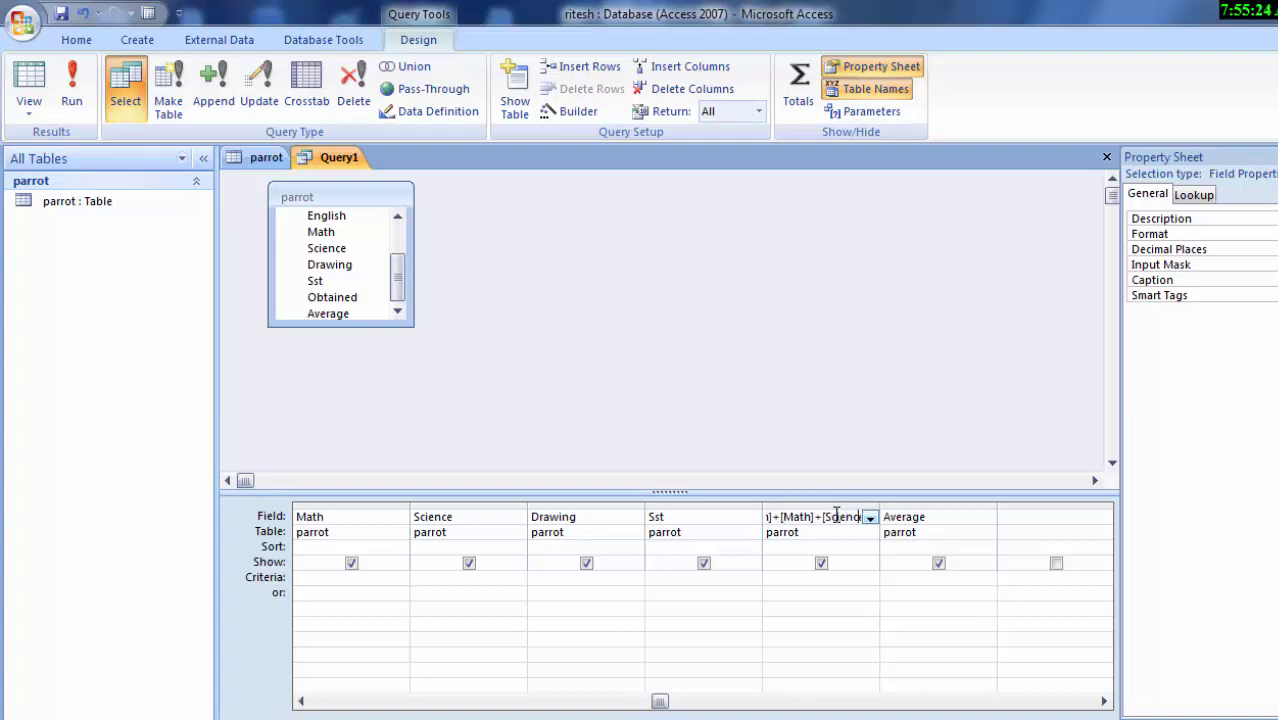
{"action": "key", "text": "Right"}
{"action": "key", "text": "Right"}
{"action": "key", "text": "Right"}
{"action": "key", "text": "Right"}
{"action": "key", "text": "Right"}
{"action": "key", "text": "Right"}
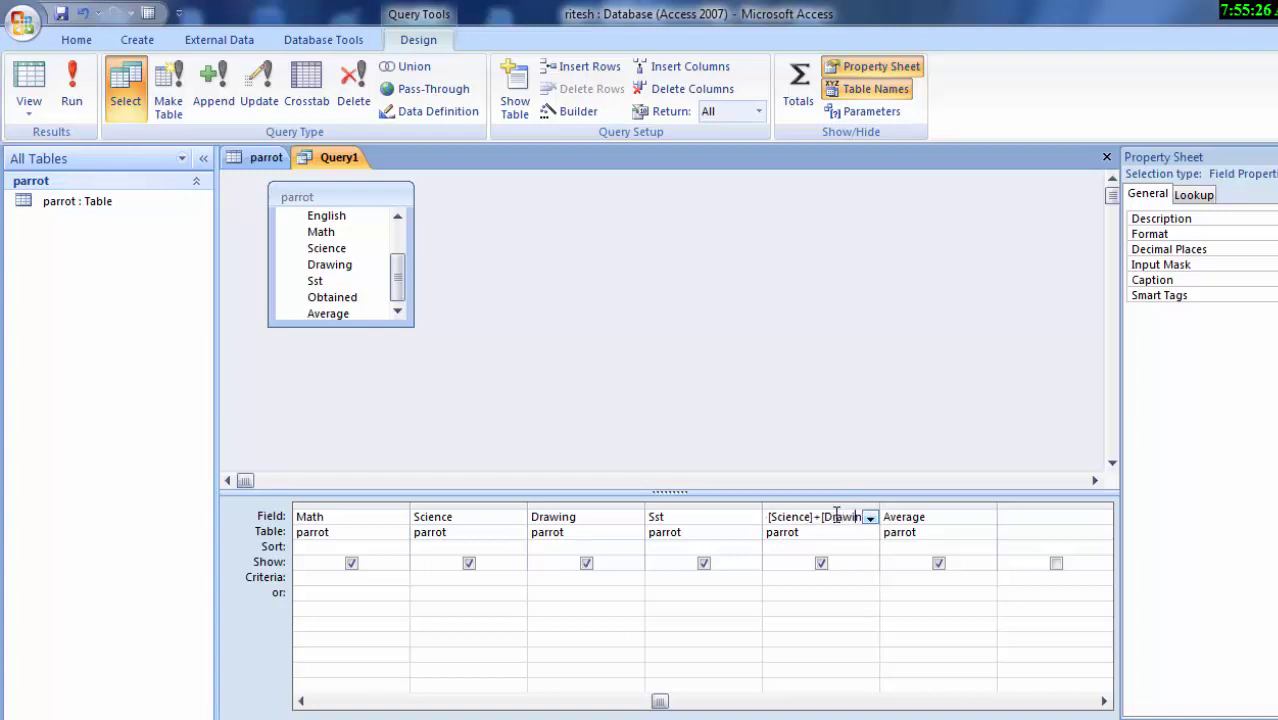
{"action": "key", "text": "Right"}
{"action": "key", "text": "Right"}
{"action": "key", "text": "Right"}
{"action": "key", "text": "Right"}
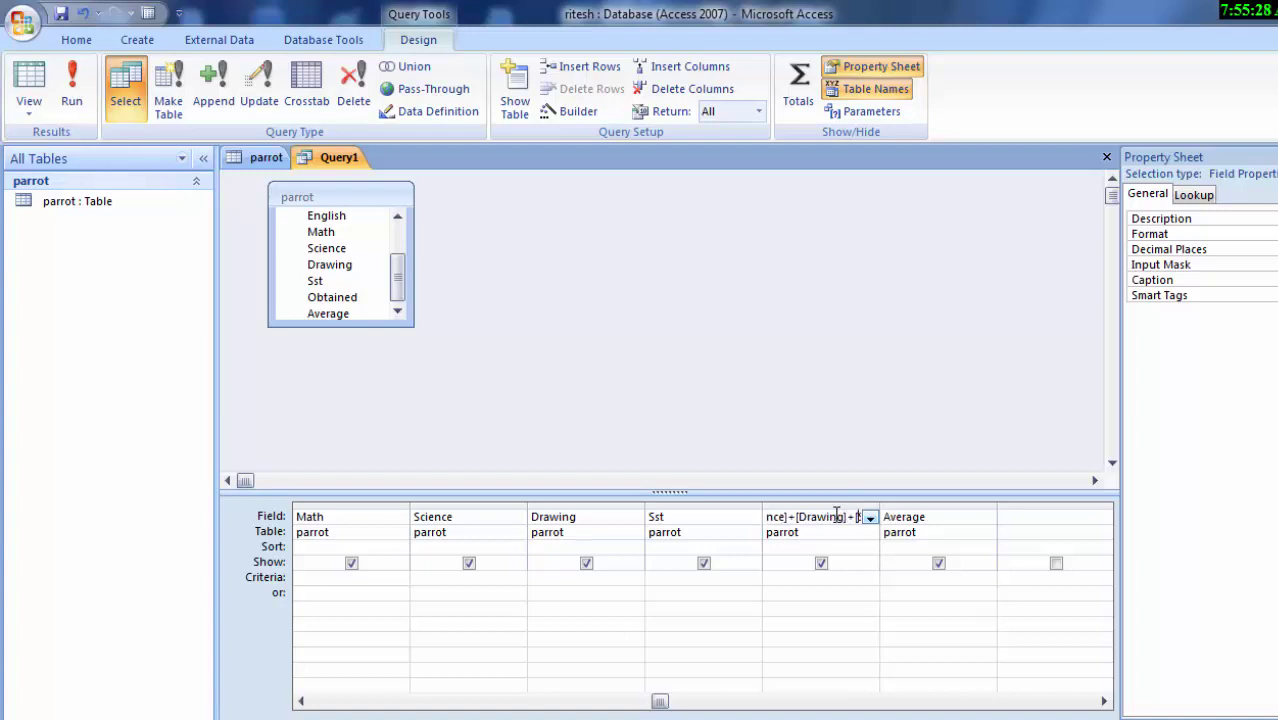
{"action": "key", "text": "Right"}
{"action": "key", "text": "Right"}
{"action": "key", "text": "Right"}
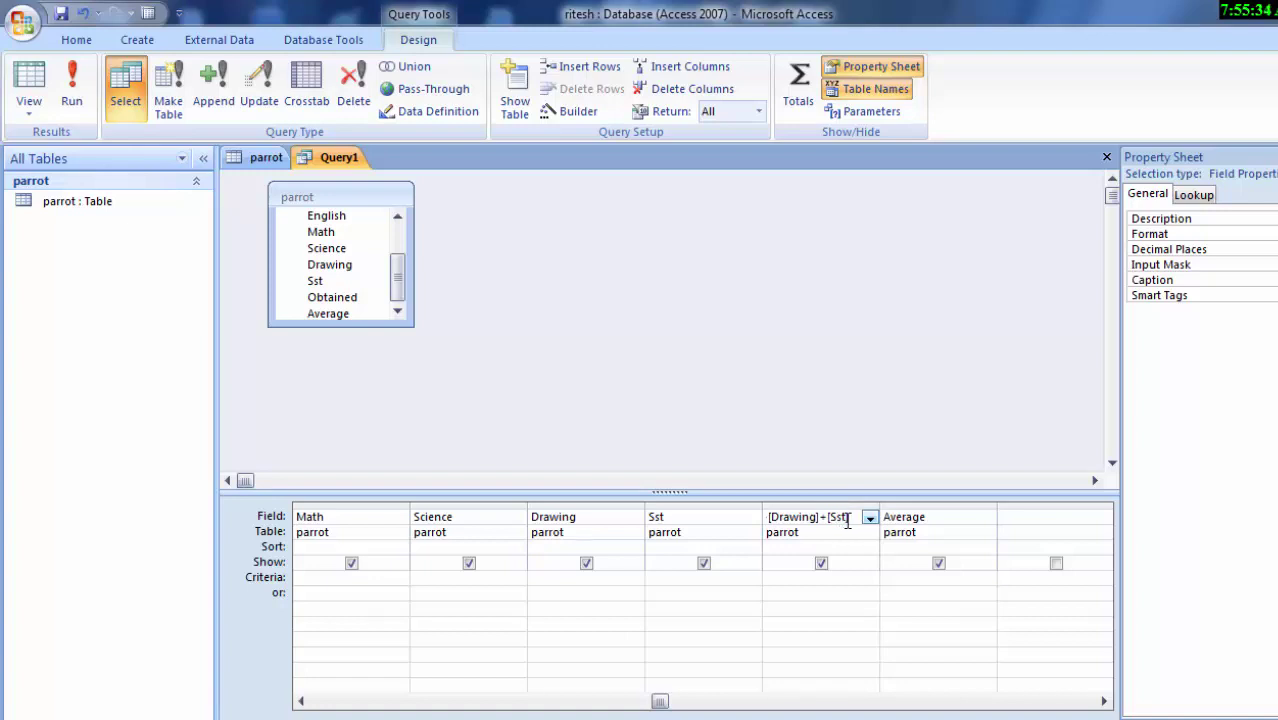
{"action": "key", "text": "Left"}
{"action": "key", "text": "Left"}
{"action": "key", "text": "Left"}
{"action": "key", "text": "Left"}
{"action": "key", "text": "Left"}
{"action": "key", "text": "Left"}
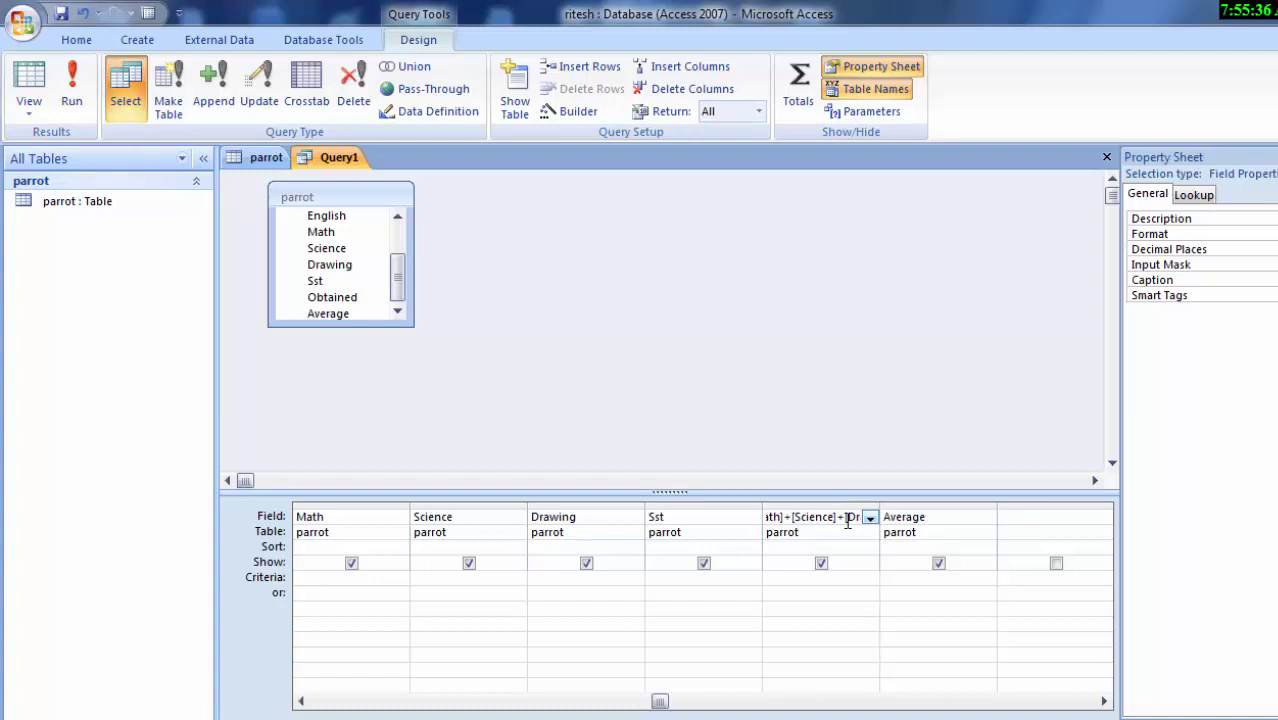
{"action": "key", "text": "Left"}
{"action": "key", "text": "Left"}
{"action": "key", "text": "Left"}
{"action": "key", "text": "Left"}
{"action": "key", "text": "Left"}
{"action": "key", "text": "Left"}
{"action": "key", "text": "Left"}
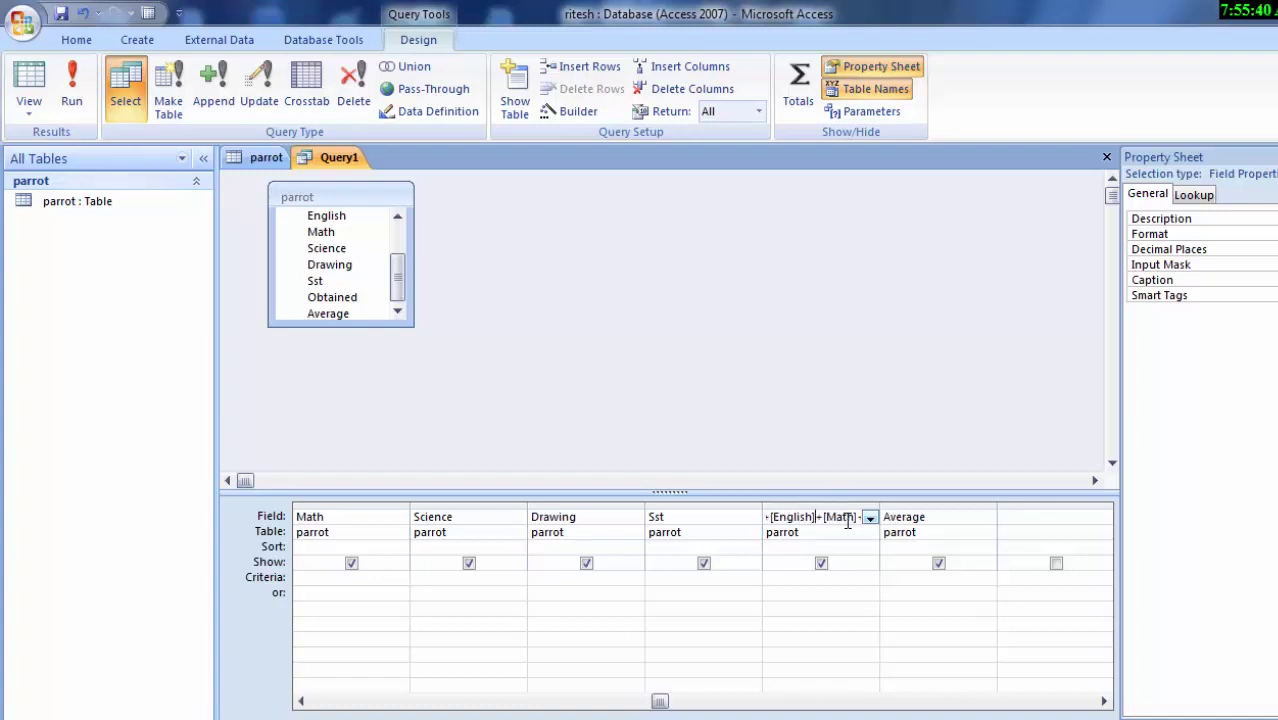
{"action": "key", "text": "Left"}
{"action": "key", "text": "Left"}
{"action": "key", "text": "Left"}
{"action": "key", "text": "Left"}
{"action": "key", "text": "Left"}
{"action": "key", "text": "Left"}
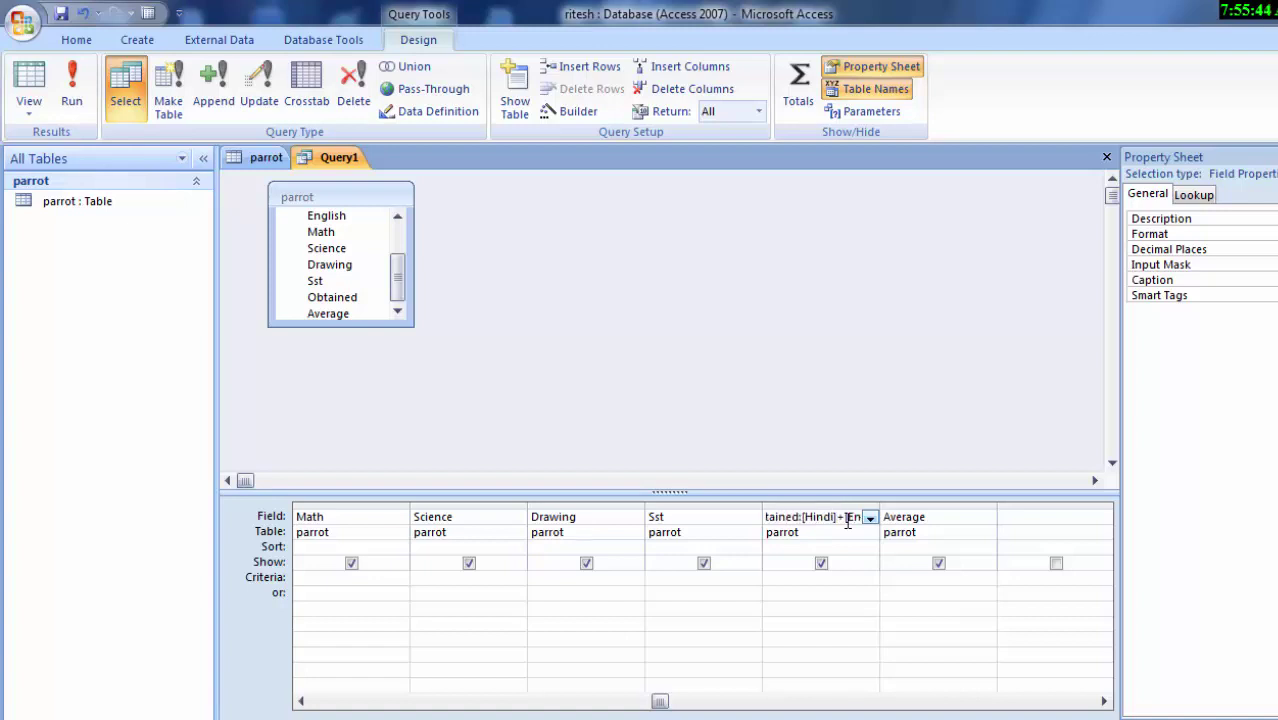
{"action": "key", "text": "Right"}
{"action": "key", "text": "Right"}
{"action": "key", "text": "Right"}
{"action": "key", "text": "Right"}
{"action": "key", "text": "Right"}
{"action": "key", "text": "Right"}
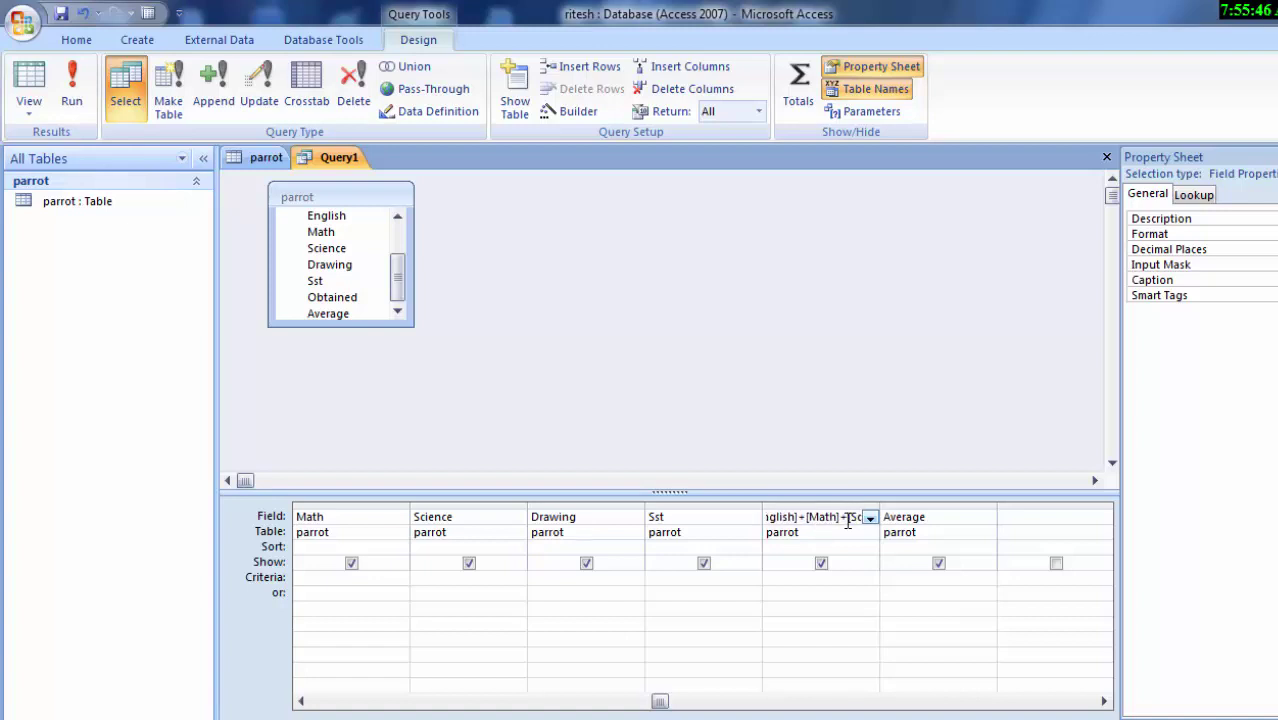
Enter the expression Average:[Obtained]/6 in the Average column's Field cell
{"action": "left_click", "coordinate": [930, 517]}
{"action": "type", "text": ":"}
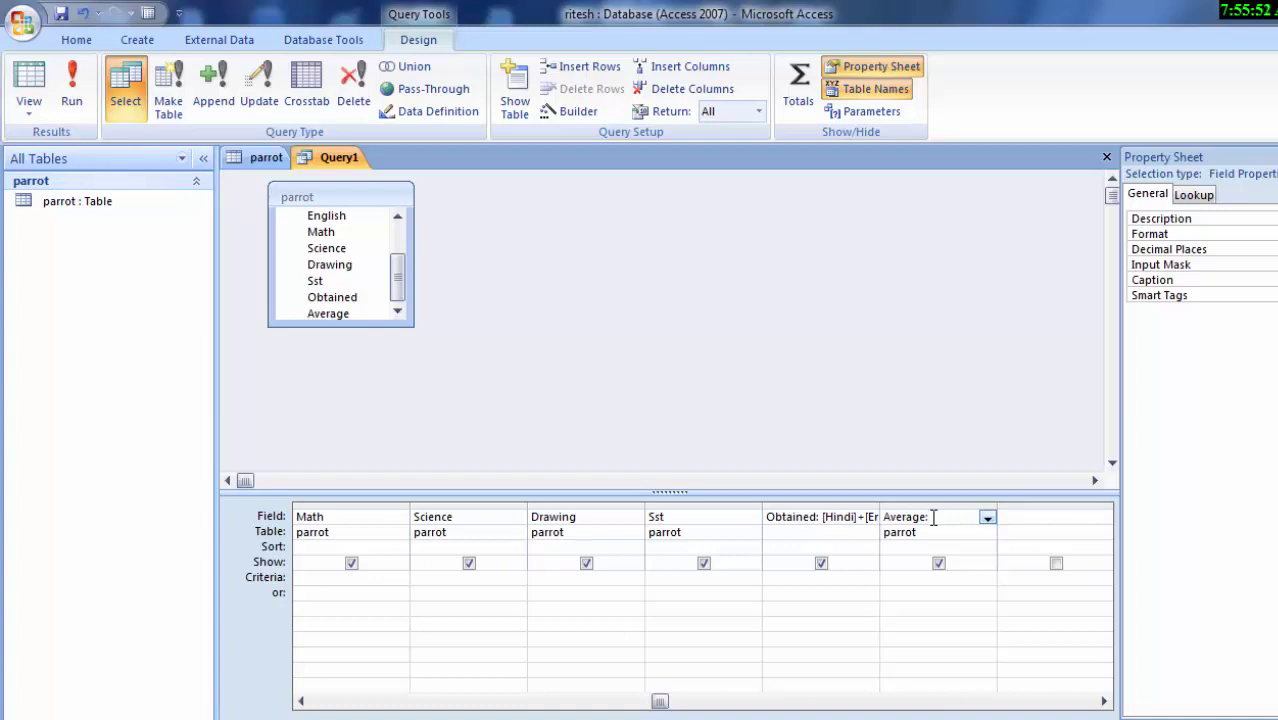
{"action": "type", "text": "[O"}
{"action": "type", "text": "btain"}
{"action": "type", "text": "ed]"}
{"action": "type", "text": "/"}
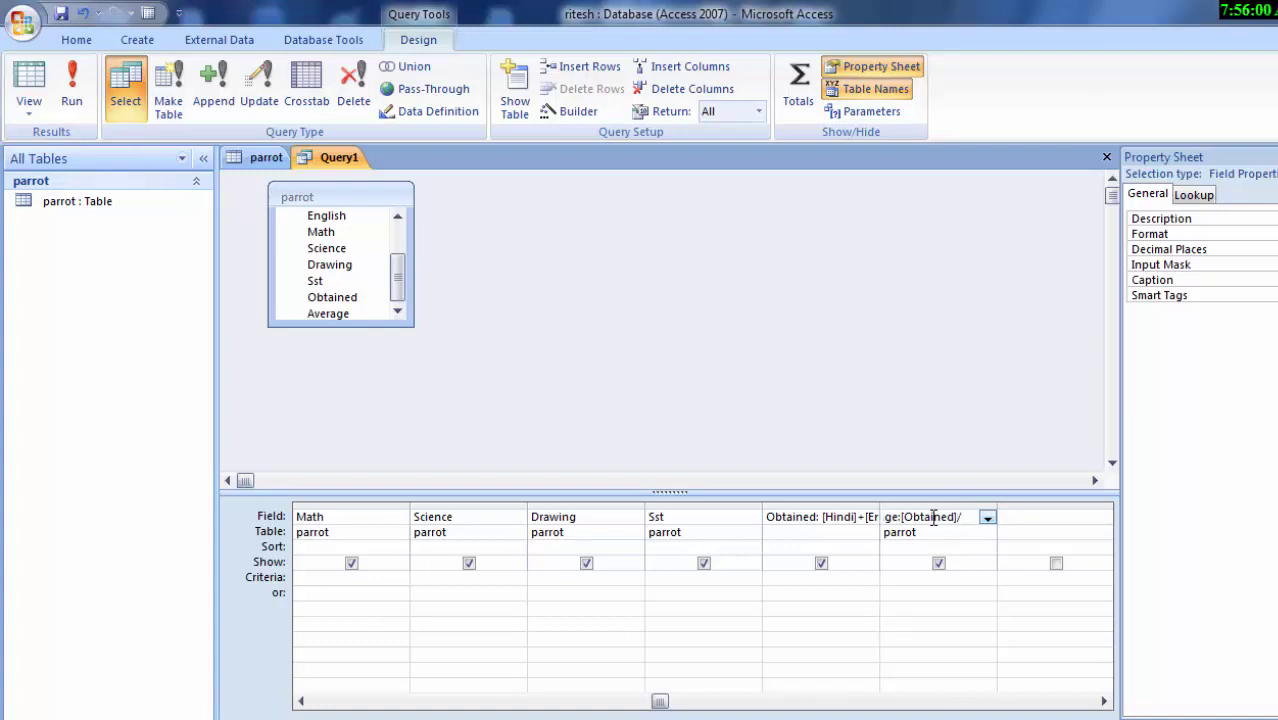
{"action": "type", "text": "6"}
Run the query and enter Anand's Hindi 60, English 90 and Math 78 marks
{"action": "left_click", "coordinate": [80, 87]}
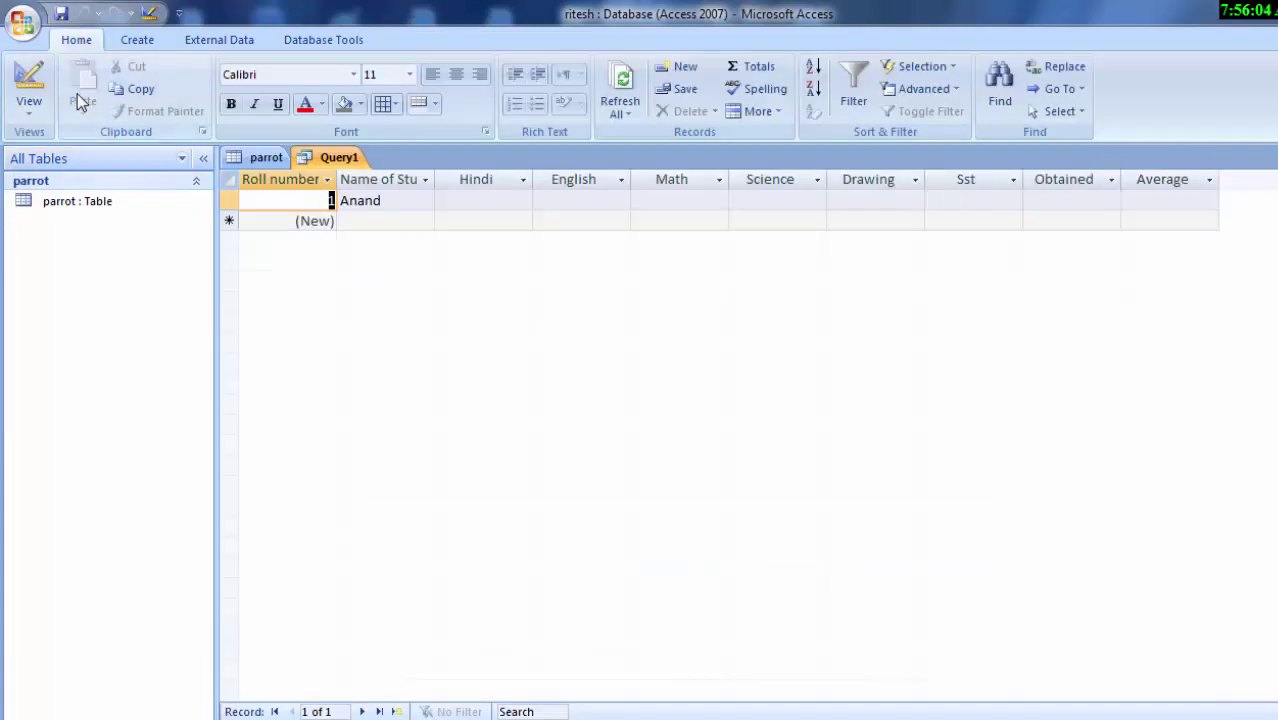
{"action": "left_click", "coordinate": [466, 200]}
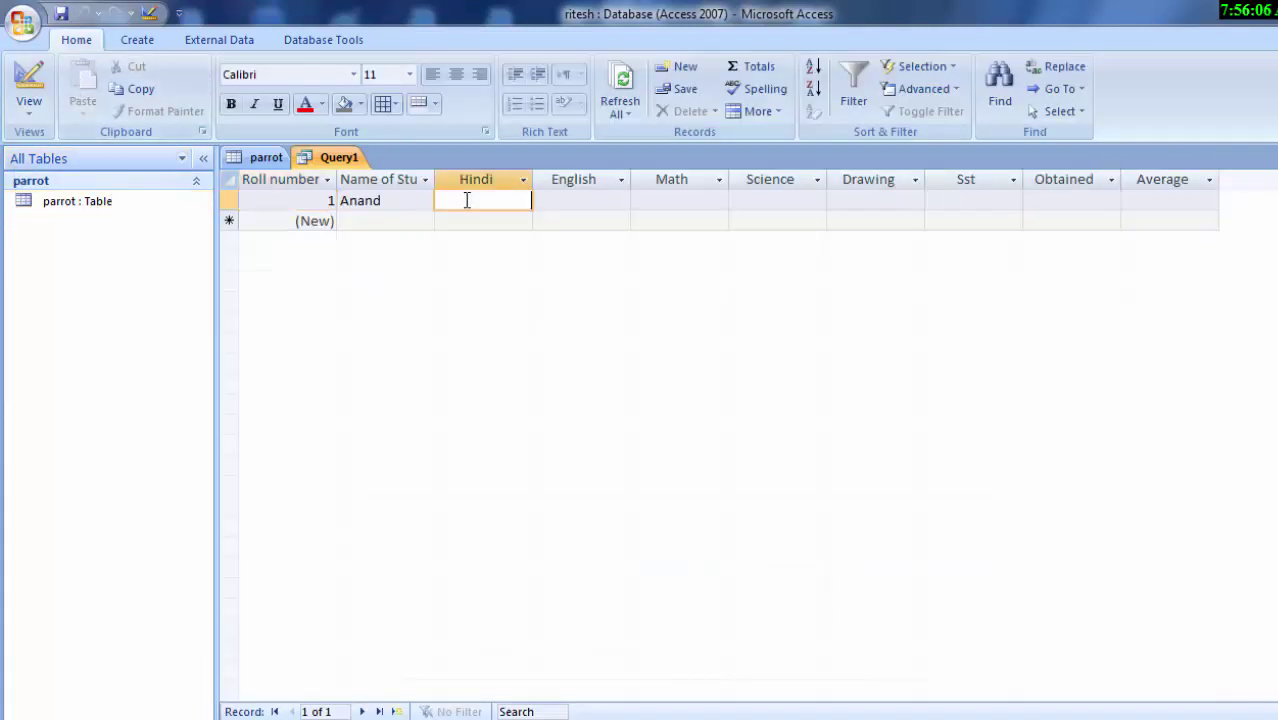
{"action": "type", "text": "6"}
{"action": "type", "text": "0"}
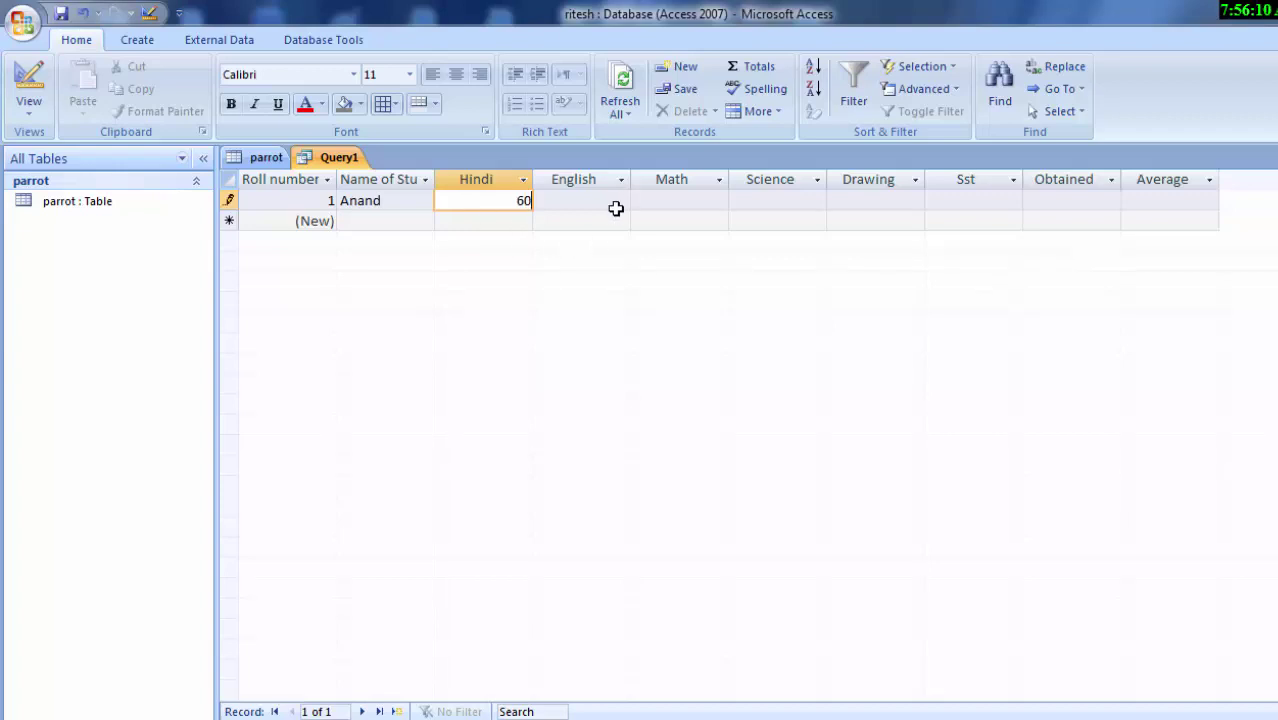
{"action": "left_click", "coordinate": [607, 200]}
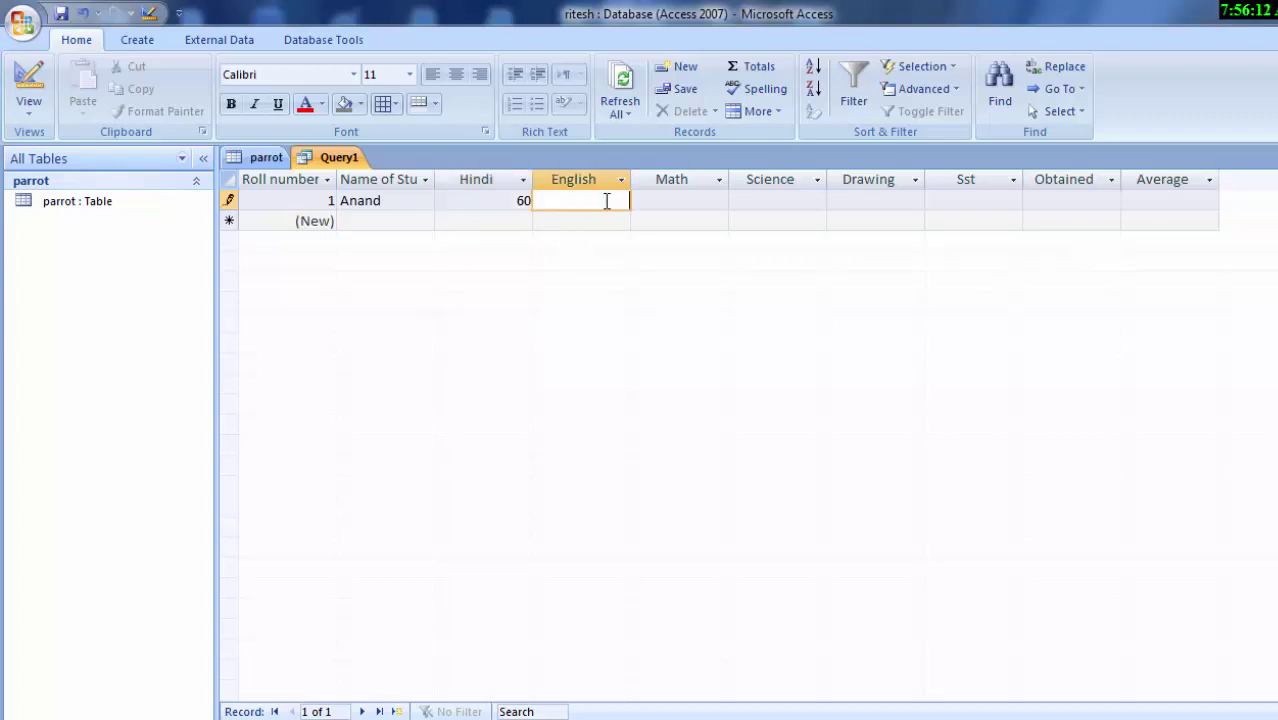
{"action": "type", "text": "90"}
{"action": "left_click", "coordinate": [697, 198]}
{"action": "type", "text": "8"}
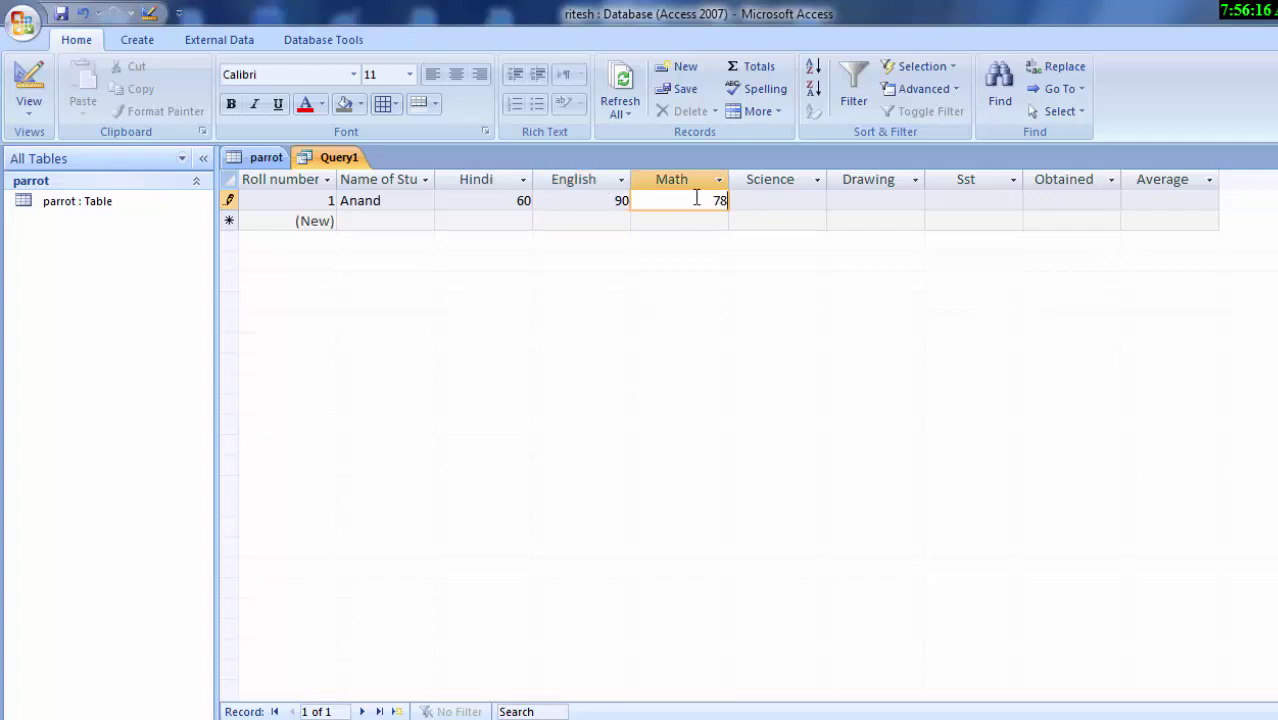
Enter Science 67, Drawing 88 and Sst 56, bringing Anand's Obtained total to 439
{"action": "left_click", "coordinate": [743, 202]}
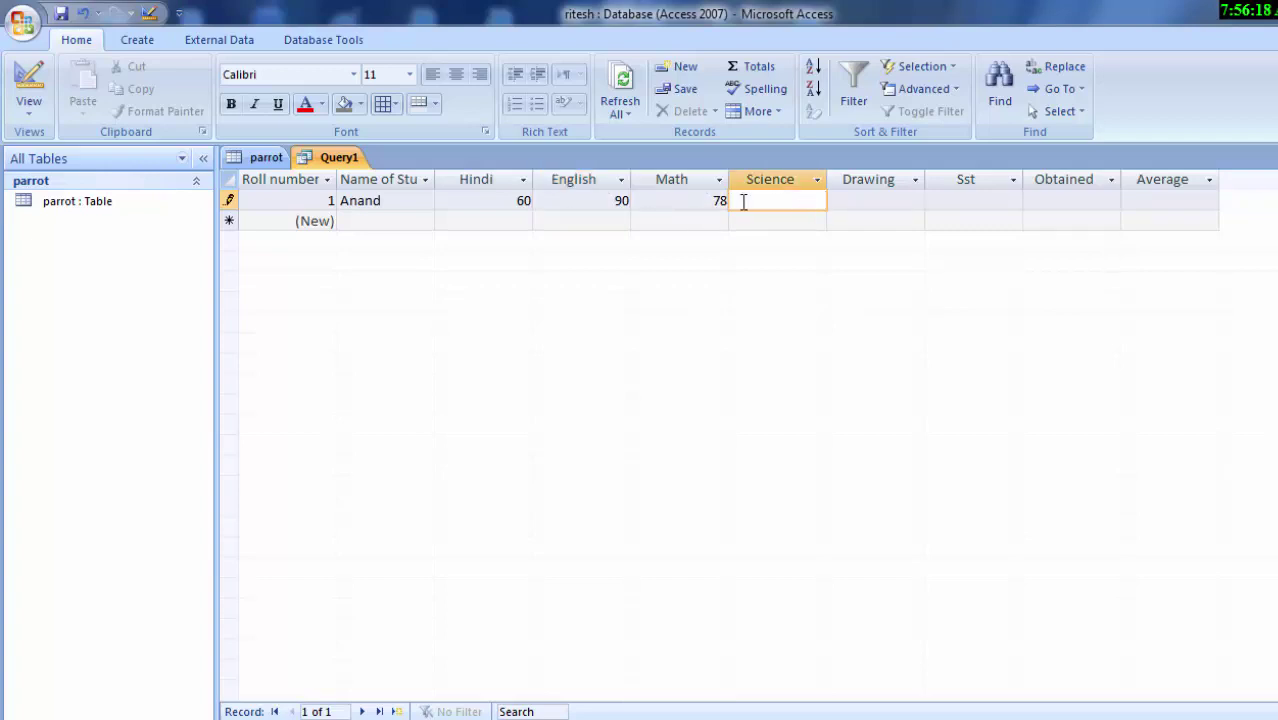
{"action": "type", "text": "67"}
{"action": "left_click", "coordinate": [857, 203]}
{"action": "type", "text": "88"}
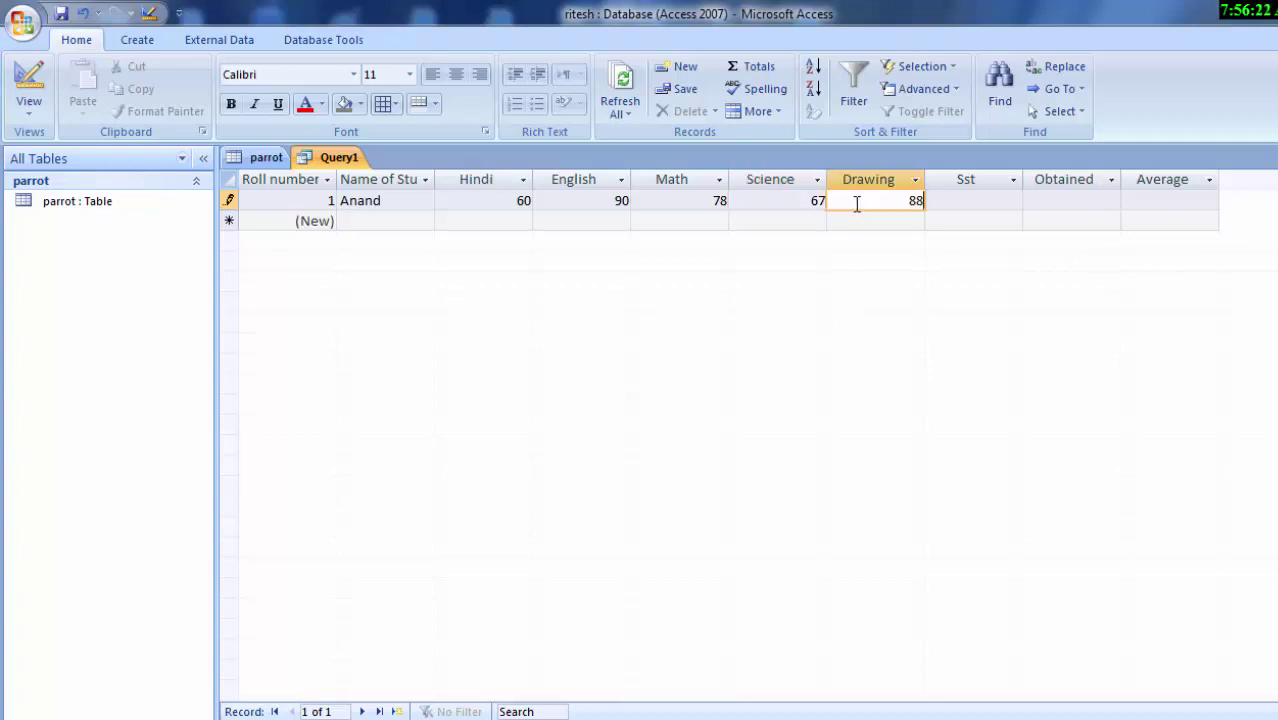
{"action": "left_click", "coordinate": [942, 200]}
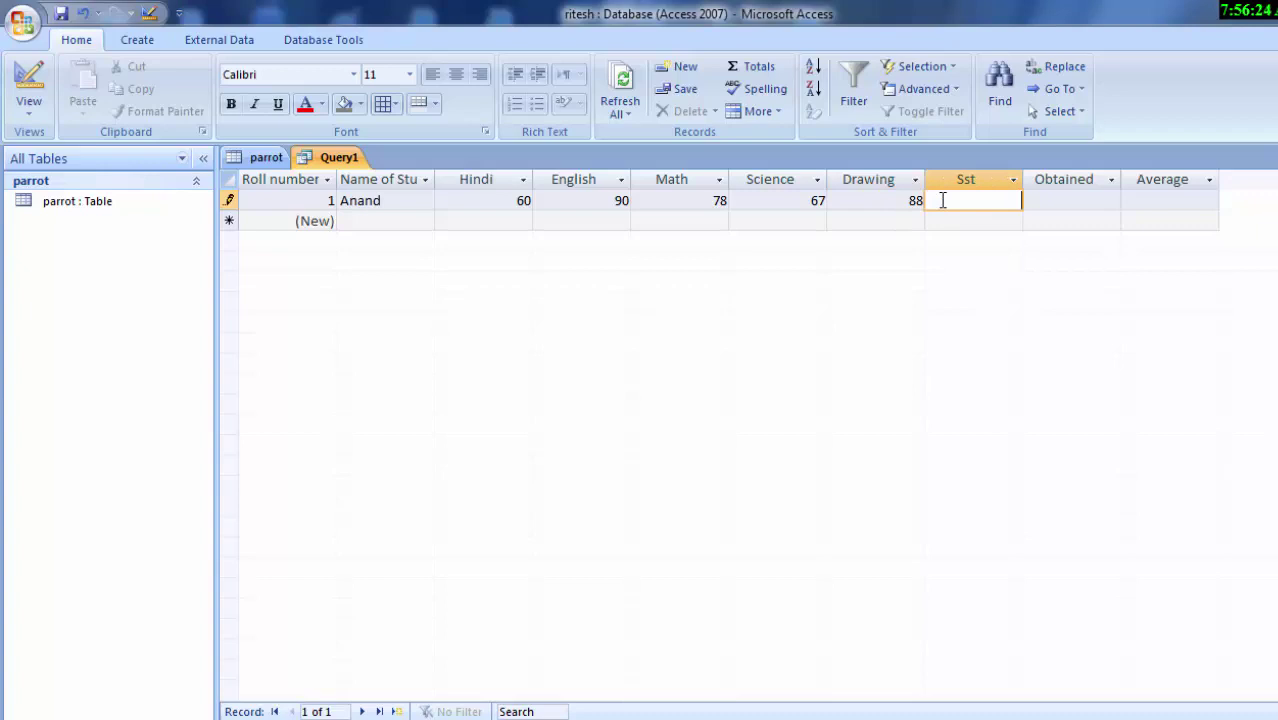
{"action": "type", "text": "56"}
{"action": "left_click", "coordinate": [1101, 202]}
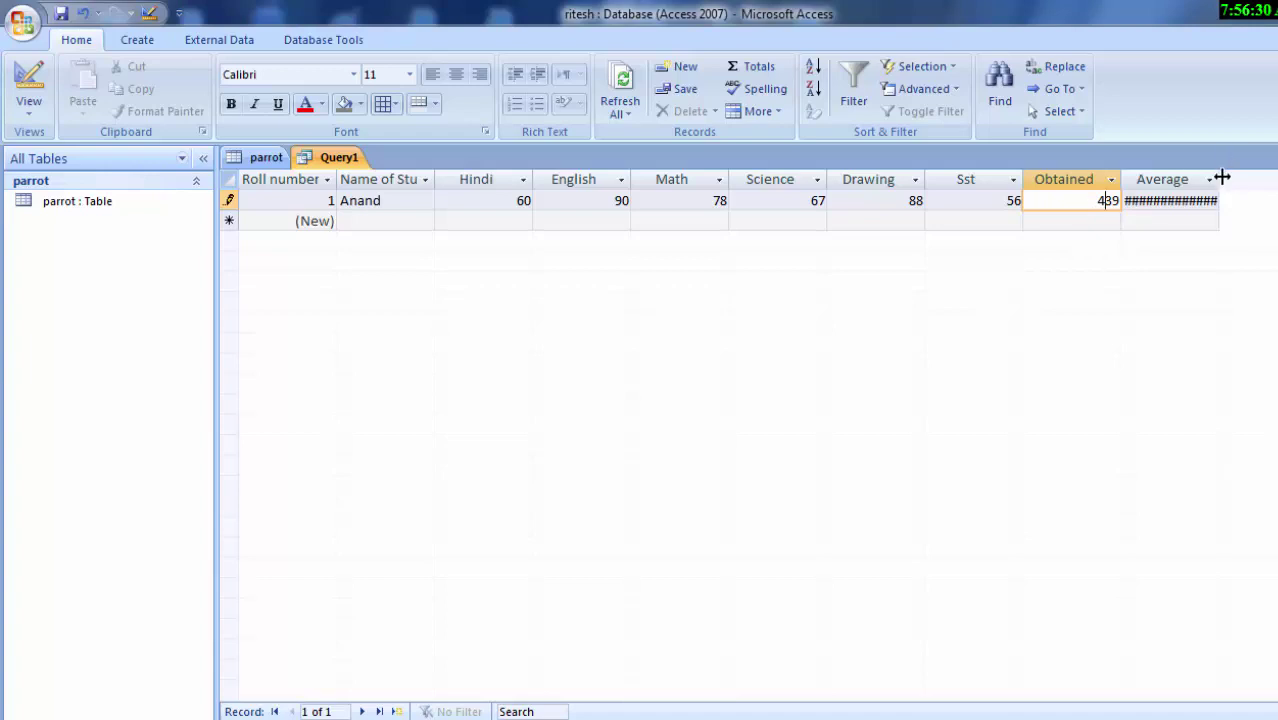
Widen the Average column to show 73.1666666666667 and the Name of Student column
{"action": "left_click_drag", "start_coordinate": [1222, 178], "coordinate": [1233, 178]}
{"action": "left_click_drag", "start_coordinate": [1233, 178], "coordinate": [1251, 184]}
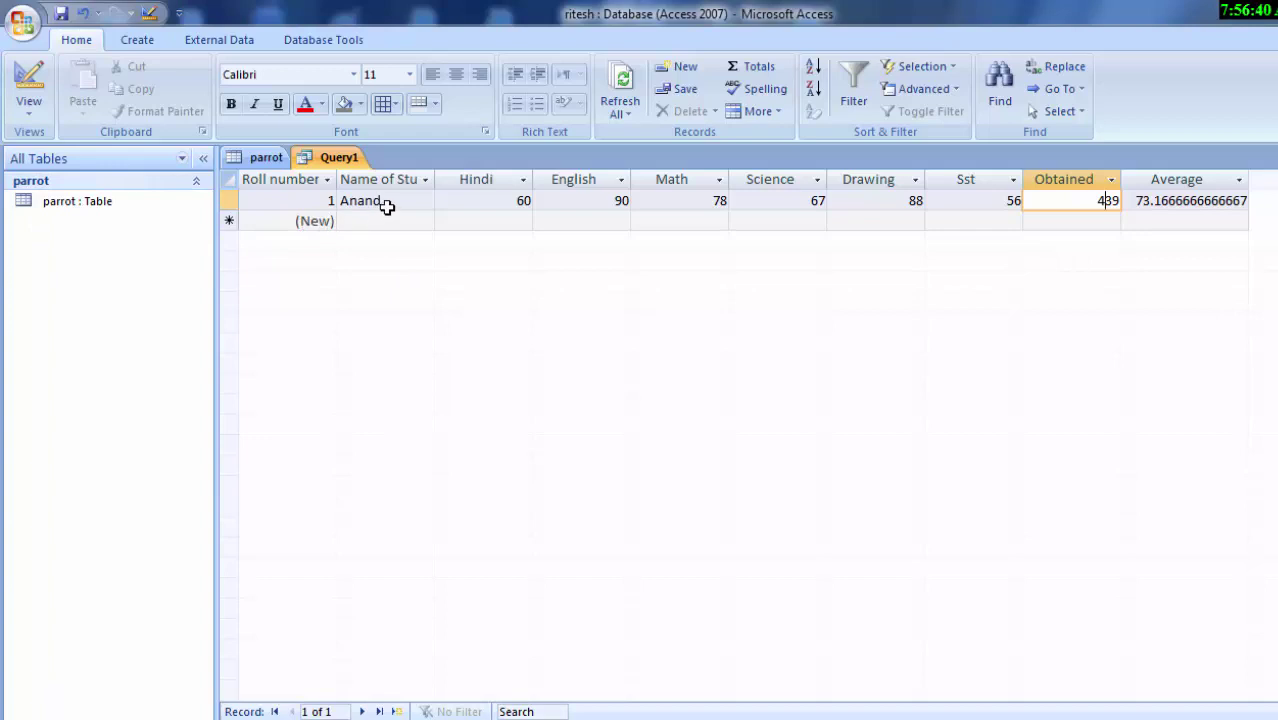
{"action": "left_click", "coordinate": [432, 179]}
{"action": "left_click", "coordinate": [432, 179]}
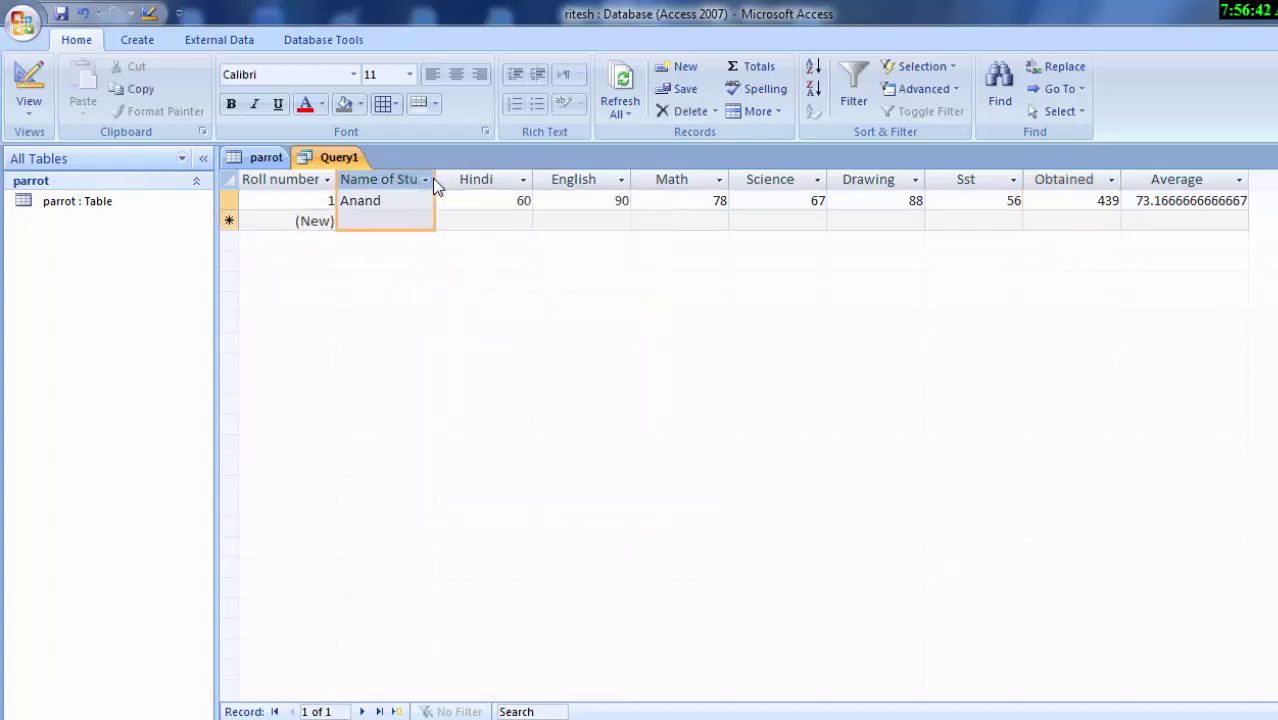
{"action": "left_click_drag", "start_coordinate": [434, 179], "coordinate": [462, 214]}
{"action": "left_click", "coordinate": [359, 221]}
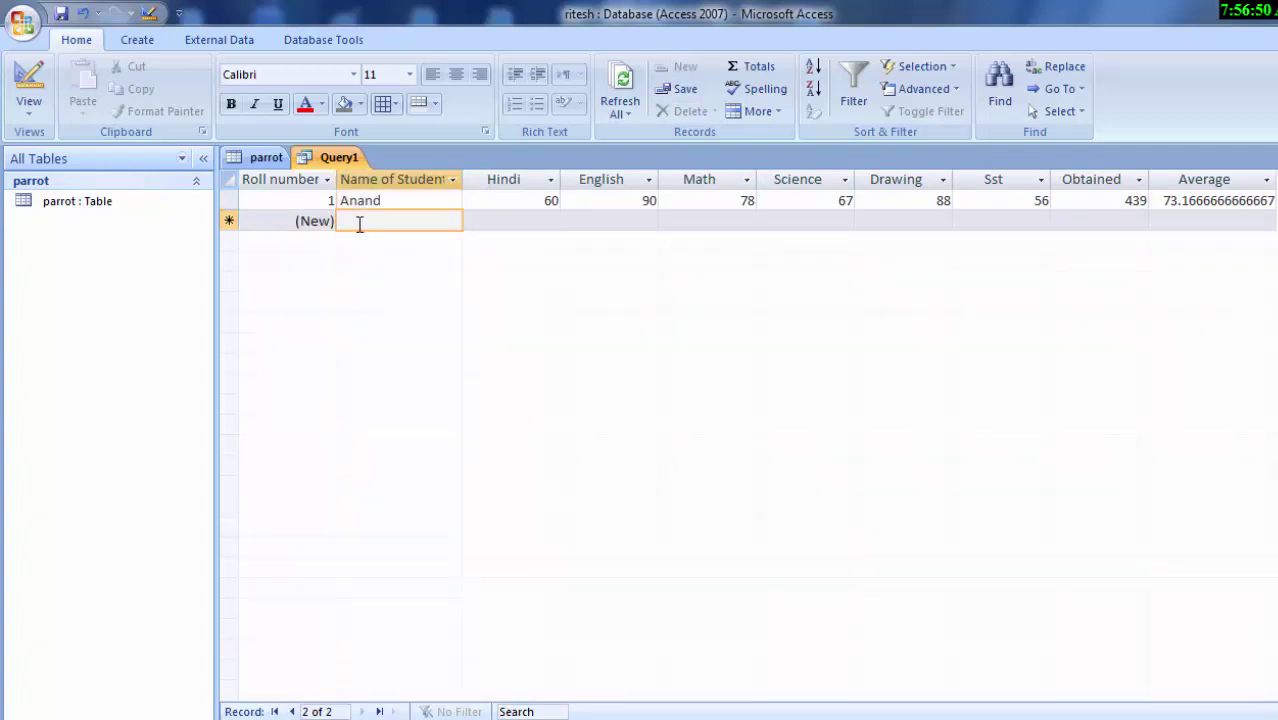
Enter the second student's name, fixing a typo, plus Hindi 88 and English 66
{"action": "type", "text": "Juhh"}
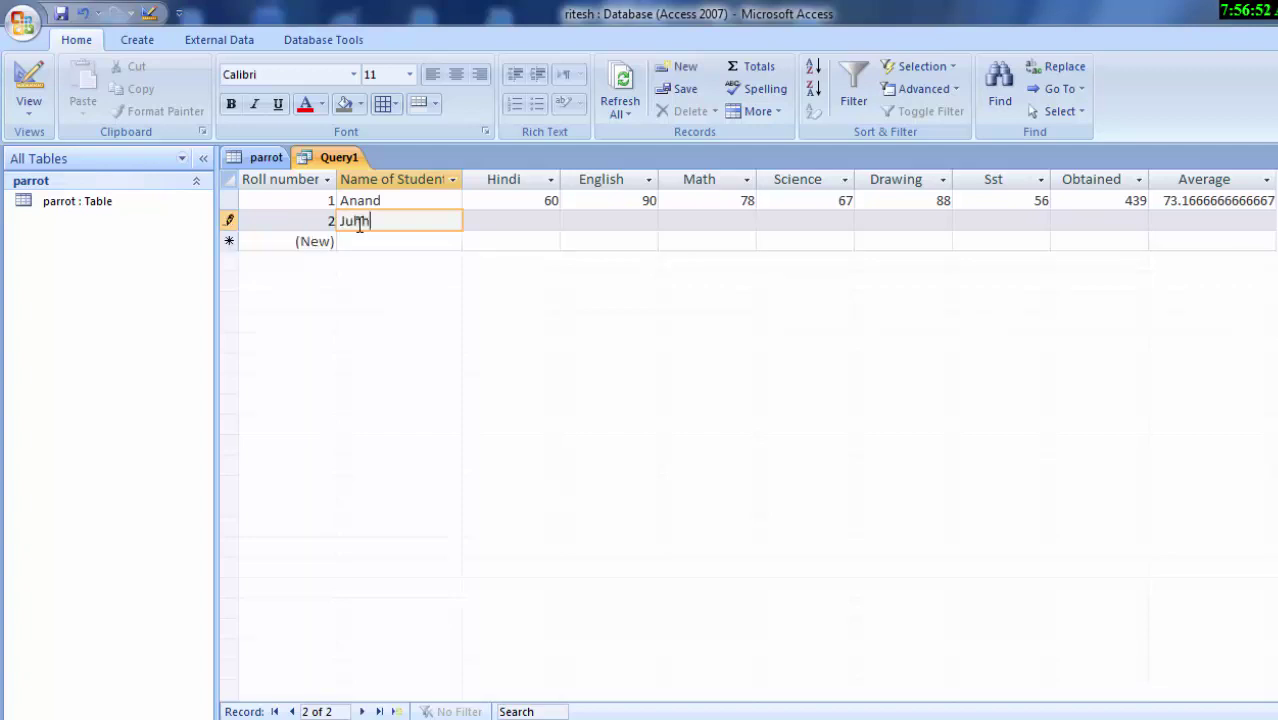
{"action": "type", "text": "i"}
{"action": "left_click", "coordinate": [361, 228]}
{"action": "key", "text": "BackSpace"}
{"action": "left_click", "coordinate": [483, 218]}
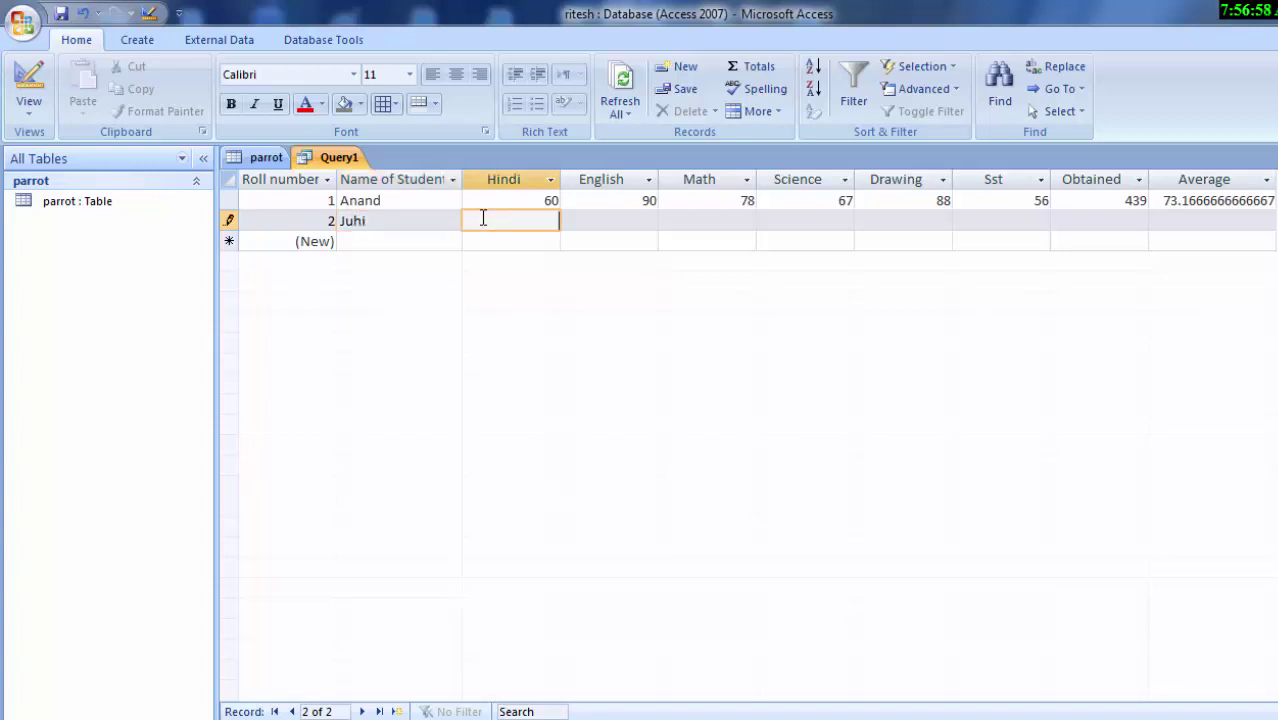
{"action": "type", "text": "88"}
{"action": "left_click", "coordinate": [593, 219]}
{"action": "type", "text": "66"}
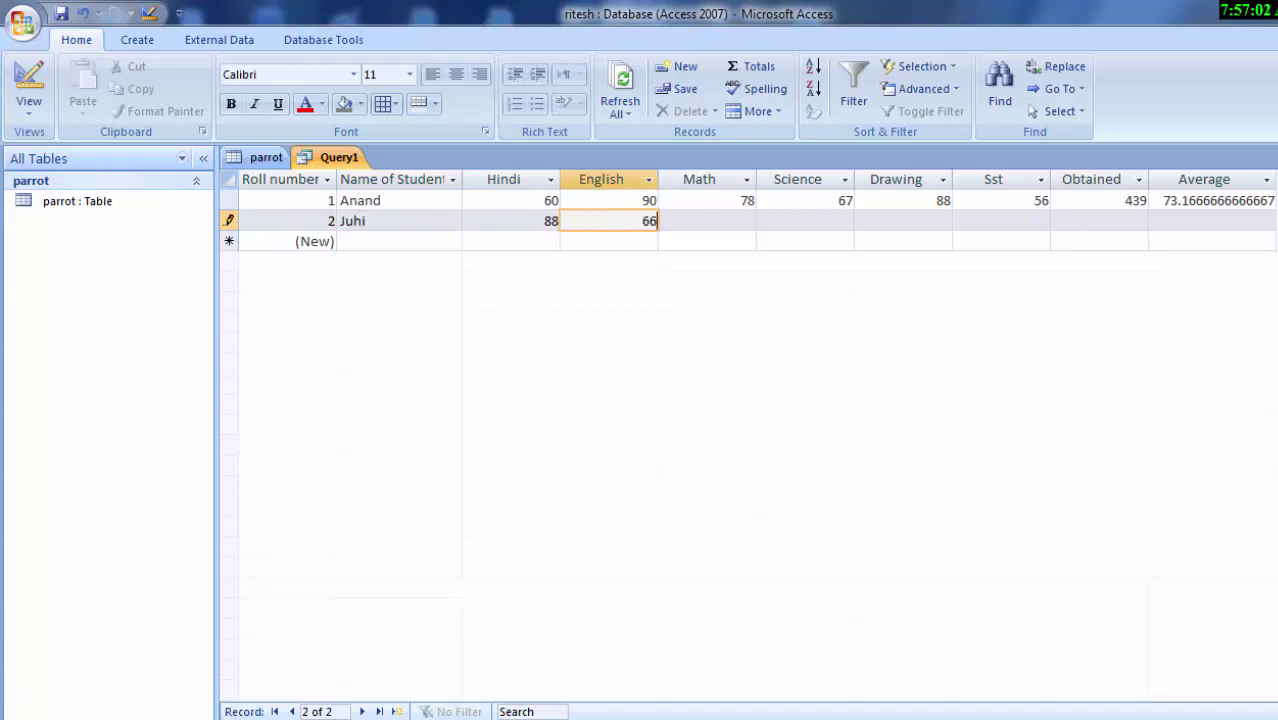
Enter Math 44, Science 34, Drawing 55 and Sst 67, giving Obtained 354 and Average 59
{"action": "left_click", "coordinate": [734, 220]}
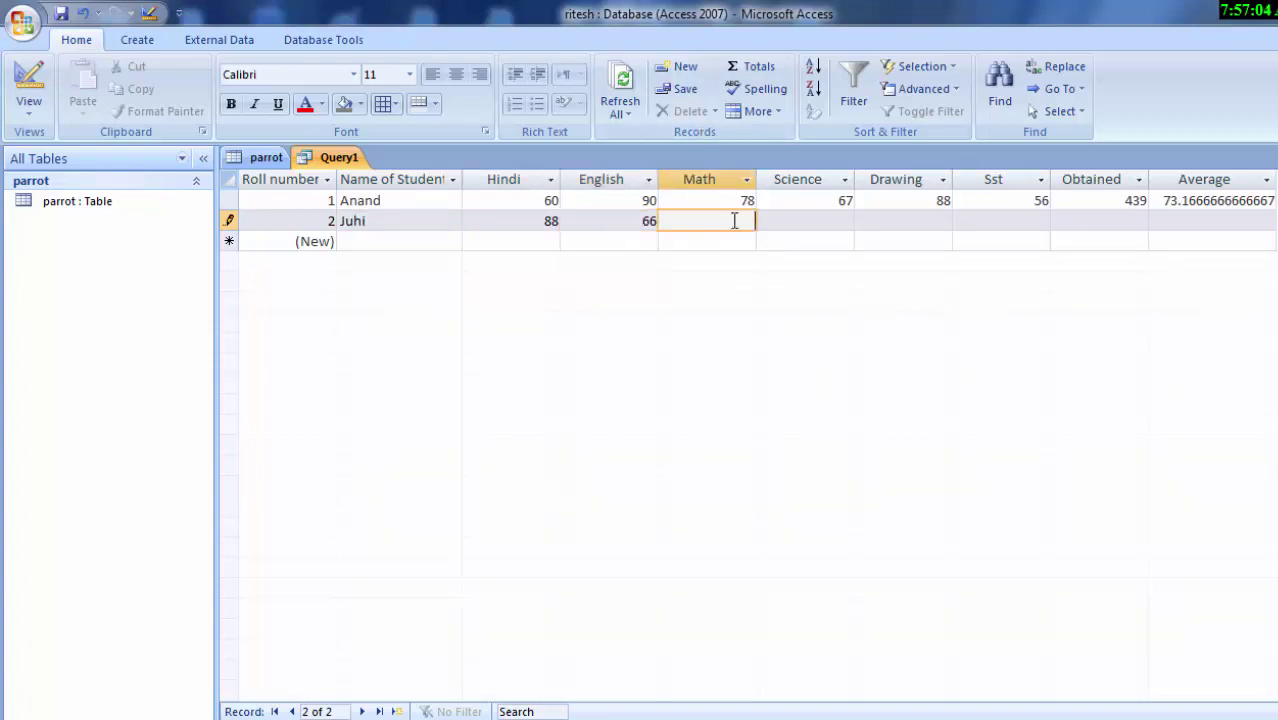
{"action": "type", "text": "44"}
{"action": "left_click", "coordinate": [807, 218]}
{"action": "type", "text": "34"}
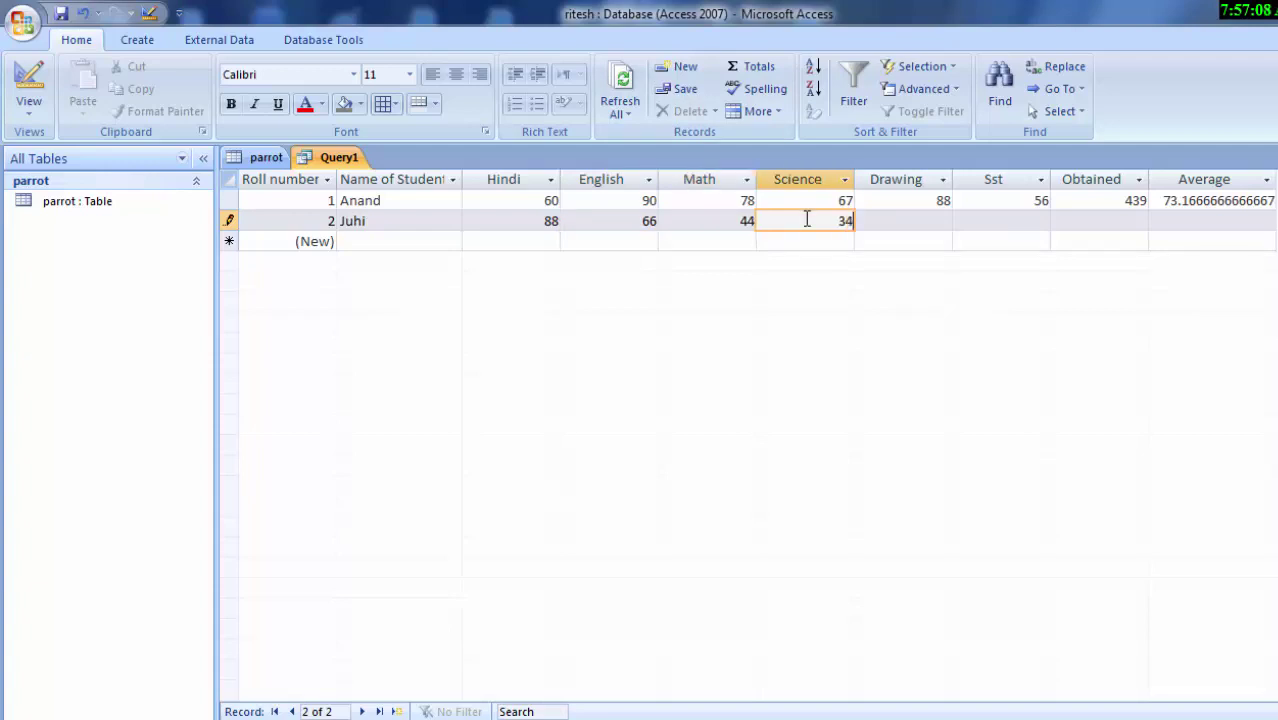
{"action": "left_click", "coordinate": [913, 217]}
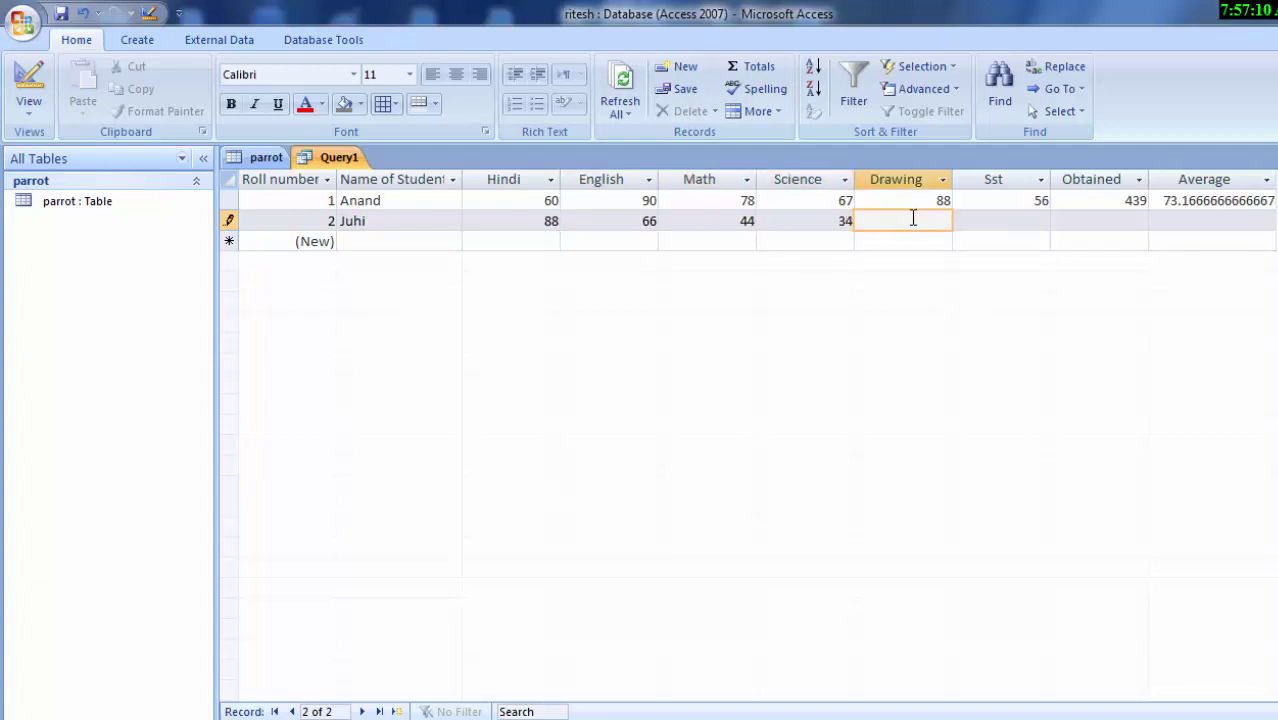
{"action": "type", "text": "55"}
{"action": "left_click", "coordinate": [998, 219]}
{"action": "type", "text": "6"}
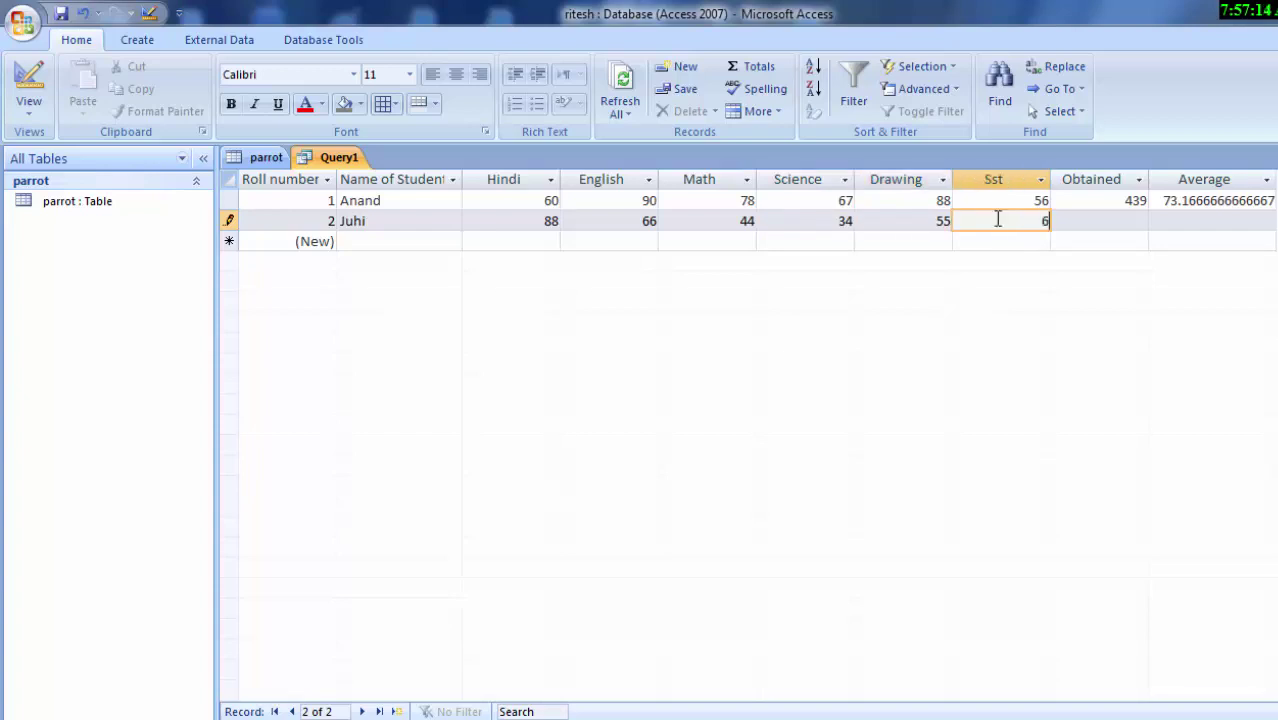
{"action": "type", "text": "7"}
{"action": "left_click", "coordinate": [1113, 222]}
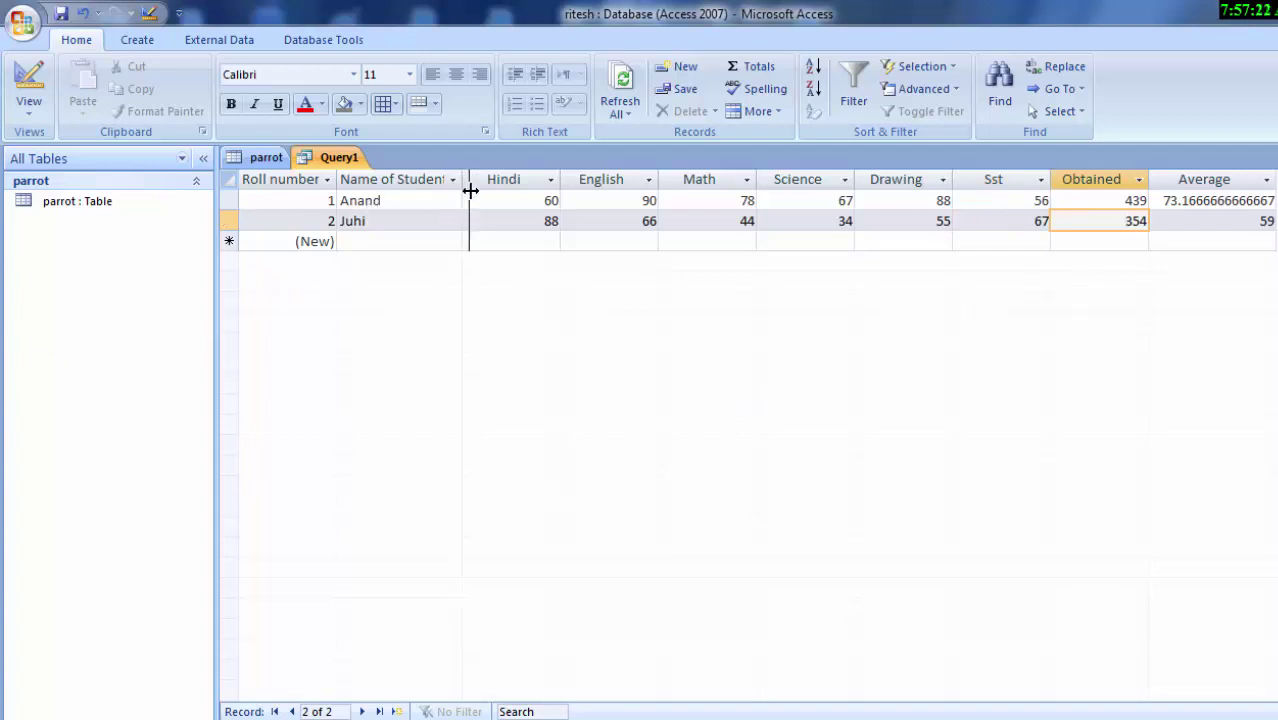
Set the datasheet font size to 12 and auto-fit the Average column width
{"action": "left_click_drag", "start_coordinate": [461, 180], "coordinate": [472, 180]}
{"action": "left_click", "coordinate": [409, 78]}
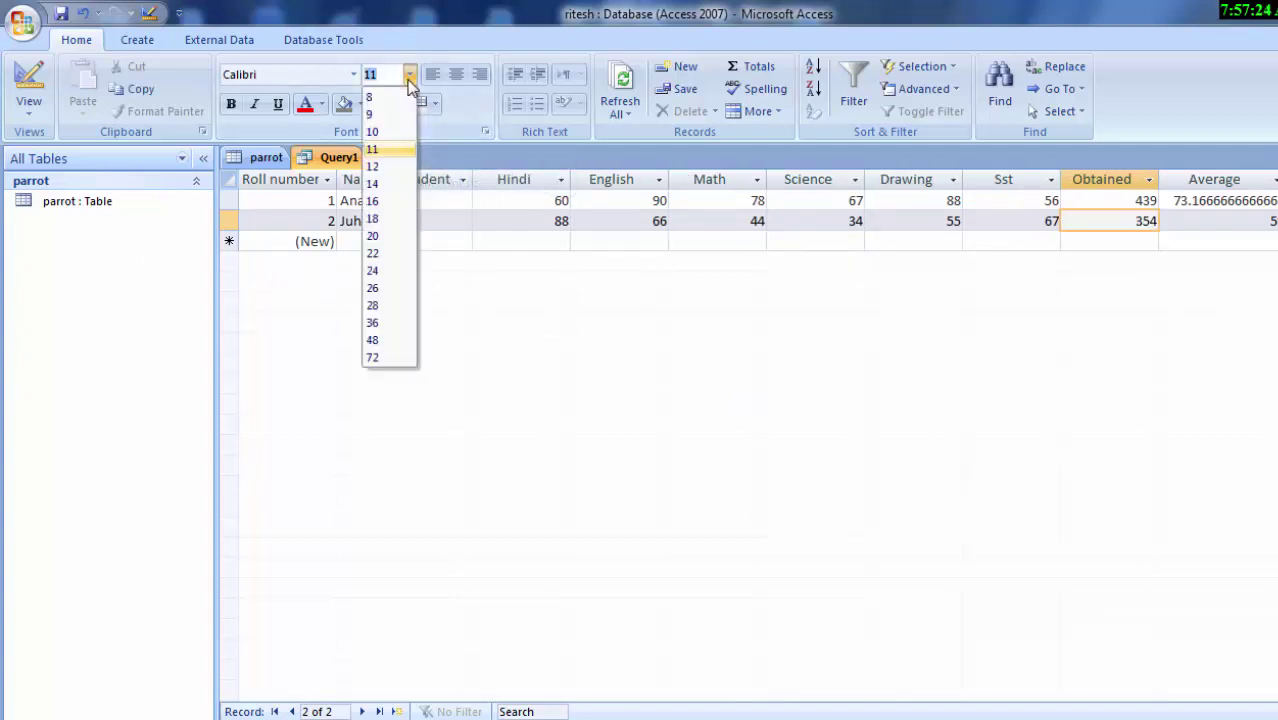
{"action": "left_click", "coordinate": [372, 167]}
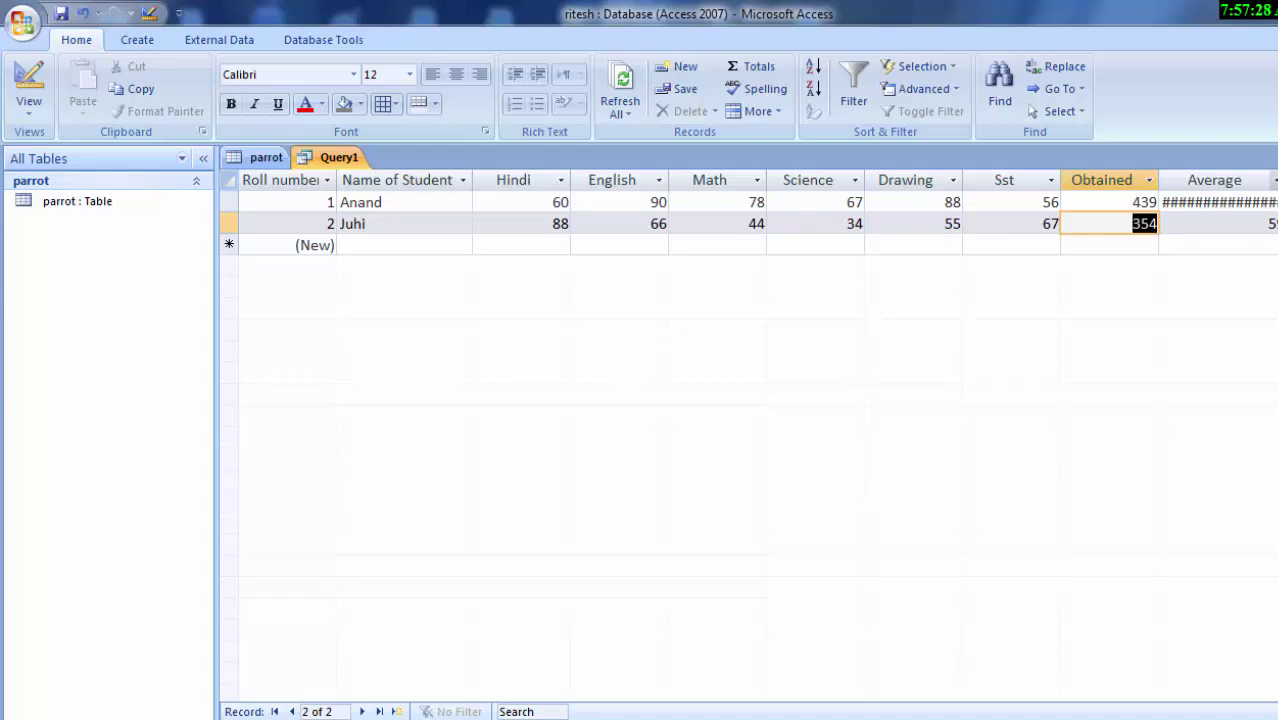
{"action": "left_click", "coordinate": [1273, 180]}
{"action": "key", "text": "Escape"}
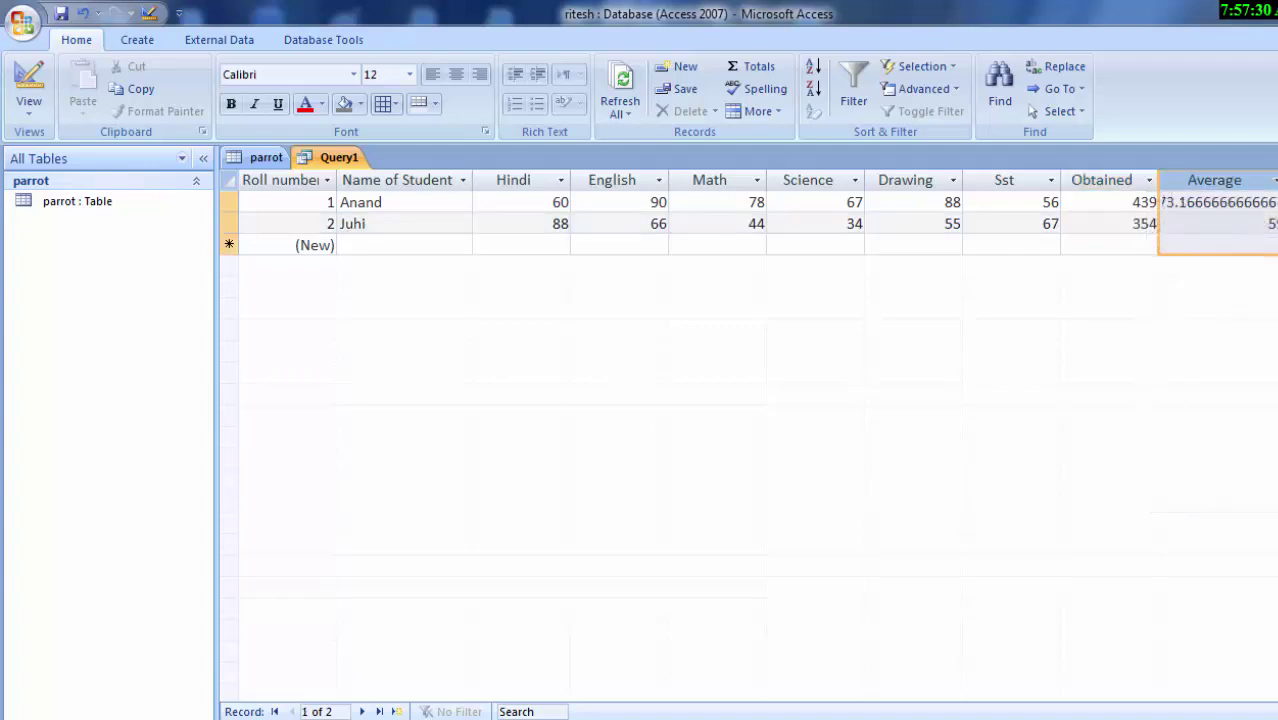
{"action": "left_click", "coordinate": [1195, 244]}
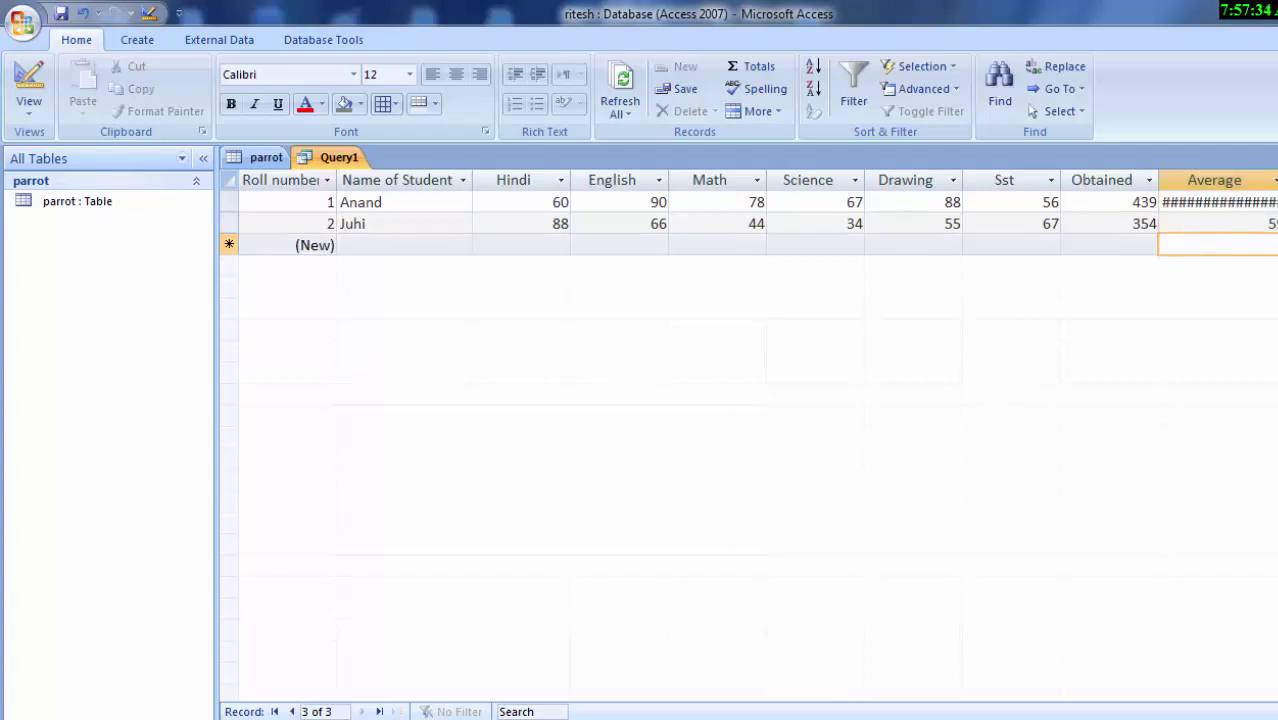
{"action": "double_click", "coordinate": [1277, 180]}
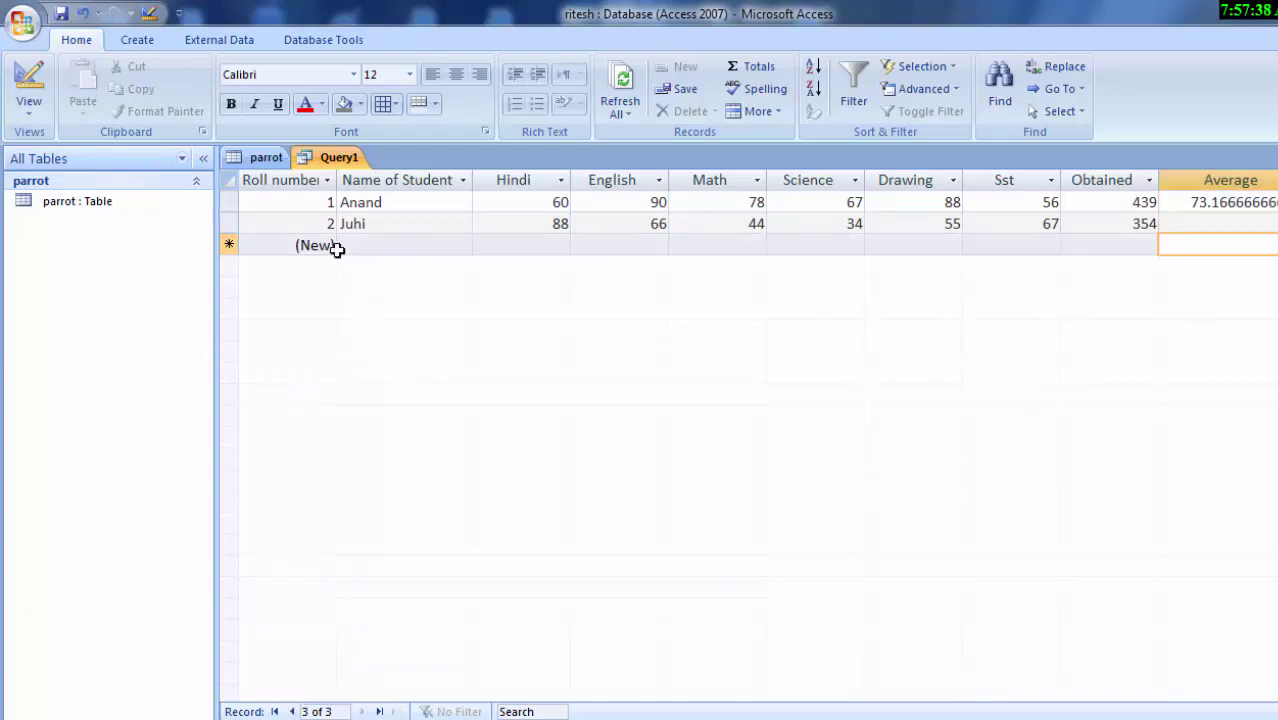
Make the datasheet text bold at font size 20
{"action": "left_click", "coordinate": [231, 106]}
{"action": "left_click", "coordinate": [409, 74]}
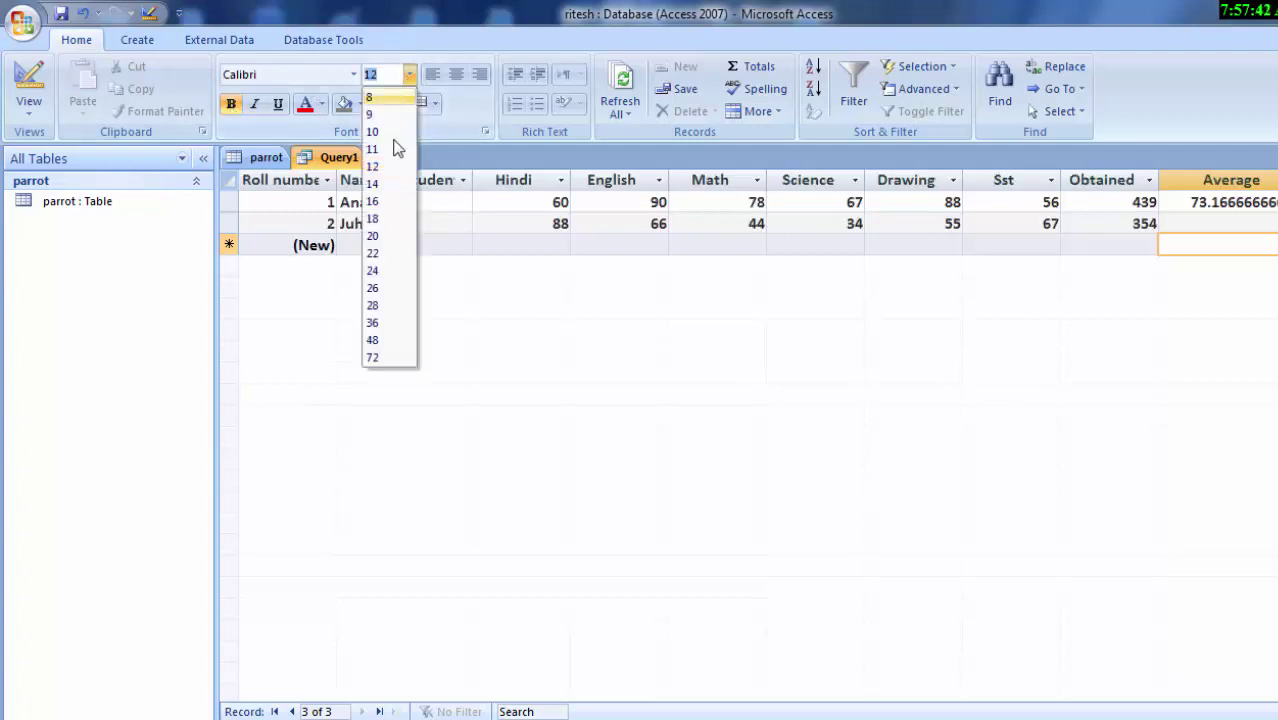
{"action": "left_click", "coordinate": [386, 234]}
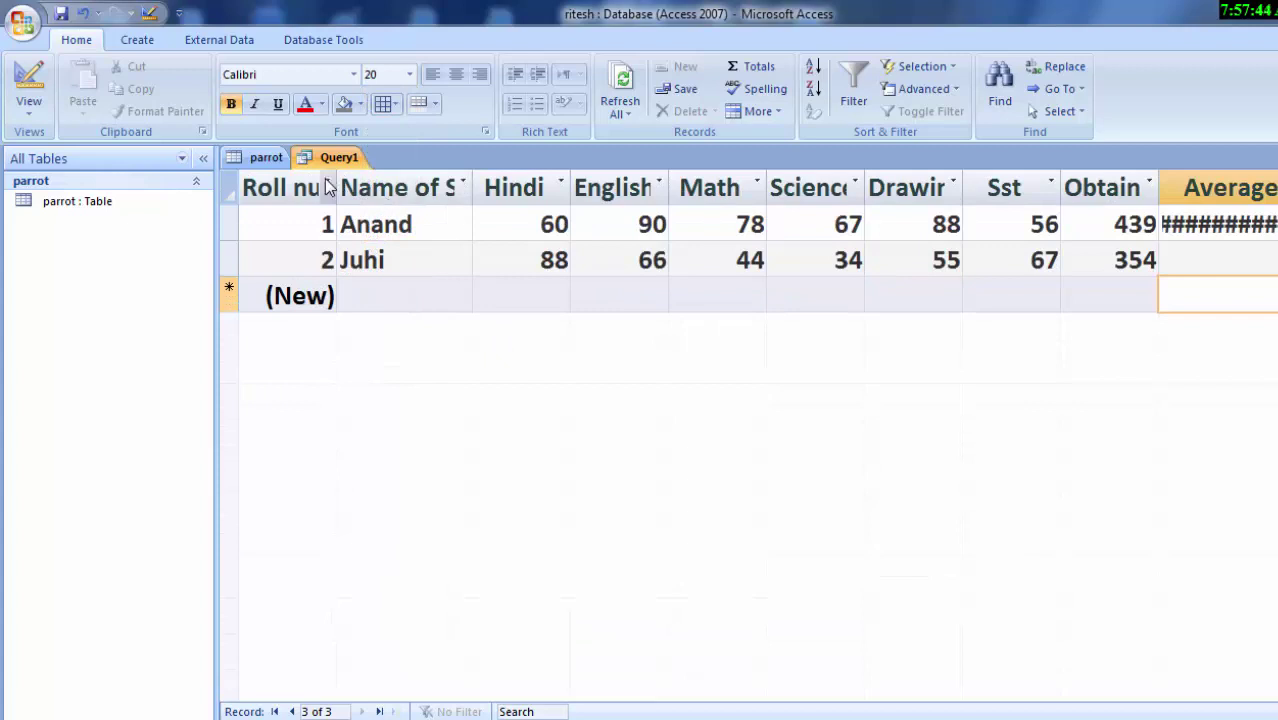
Widen the Roll number, Name of Student, English, Science and Drawing columns to fit headers
{"action": "left_click_drag", "start_coordinate": [337, 189], "coordinate": [404, 272]}
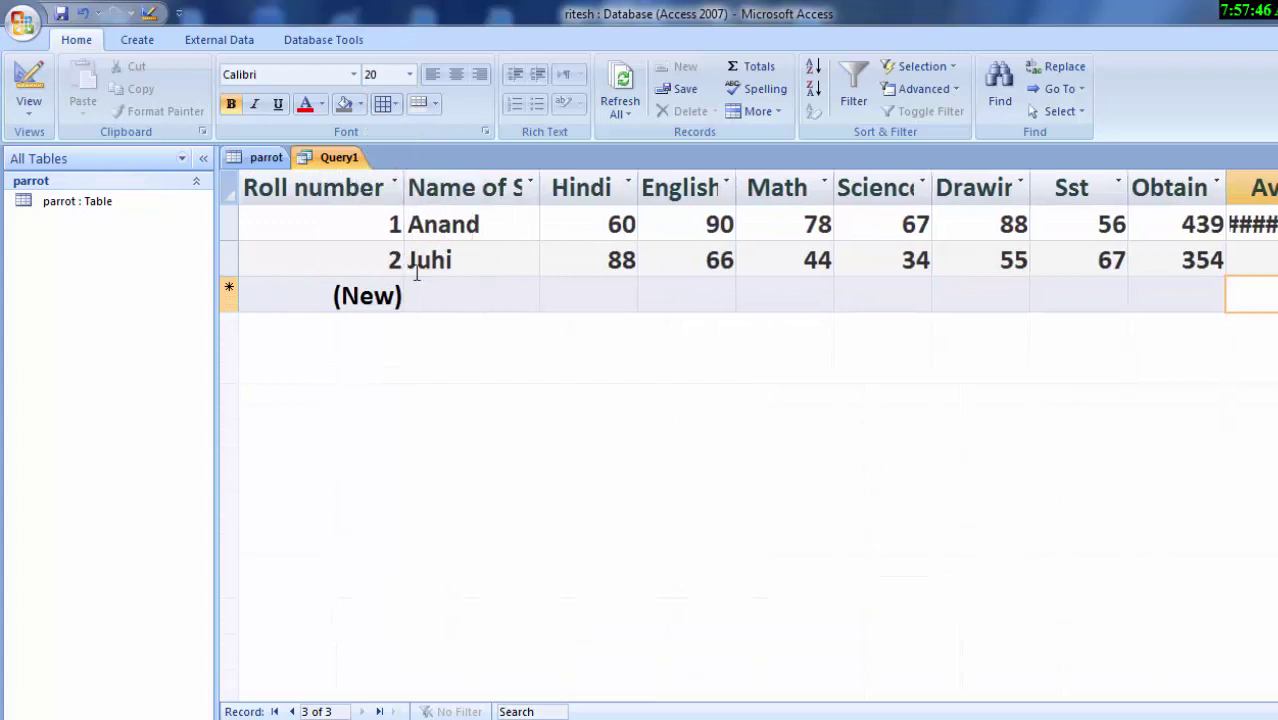
{"action": "left_click_drag", "start_coordinate": [540, 185], "coordinate": [598, 265]}
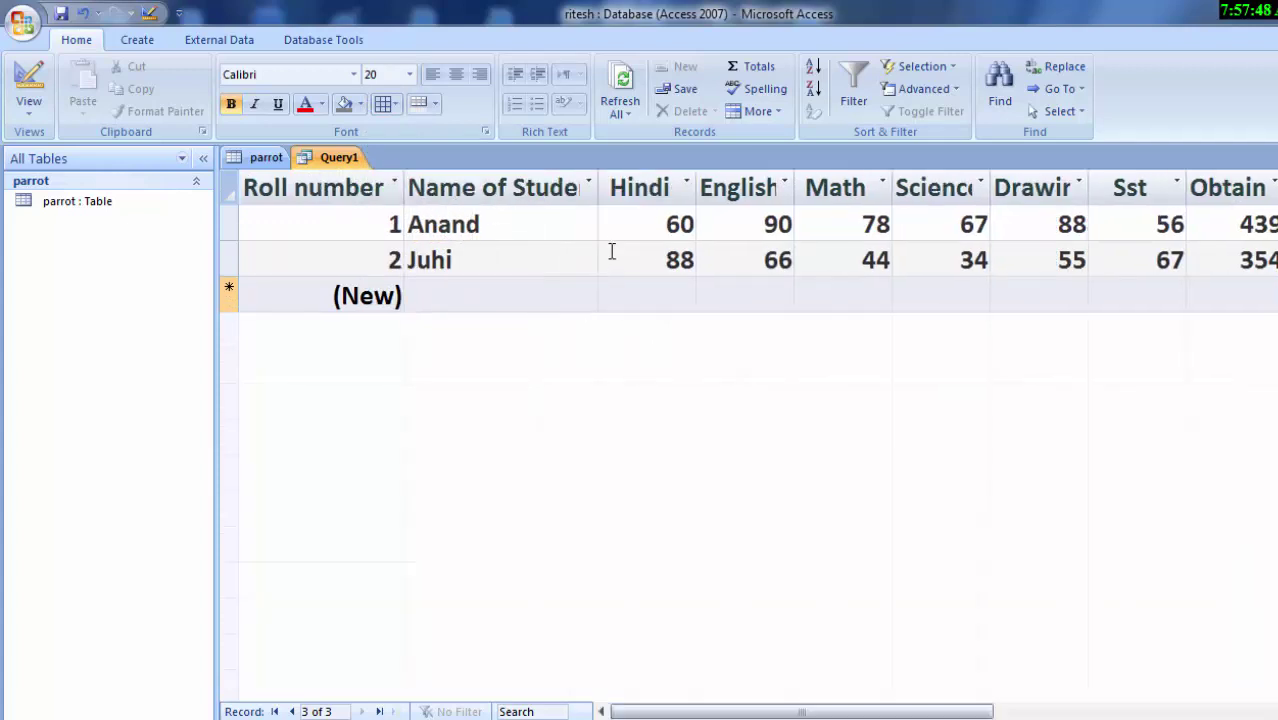
{"action": "left_click_drag", "start_coordinate": [795, 188], "coordinate": [824, 250]}
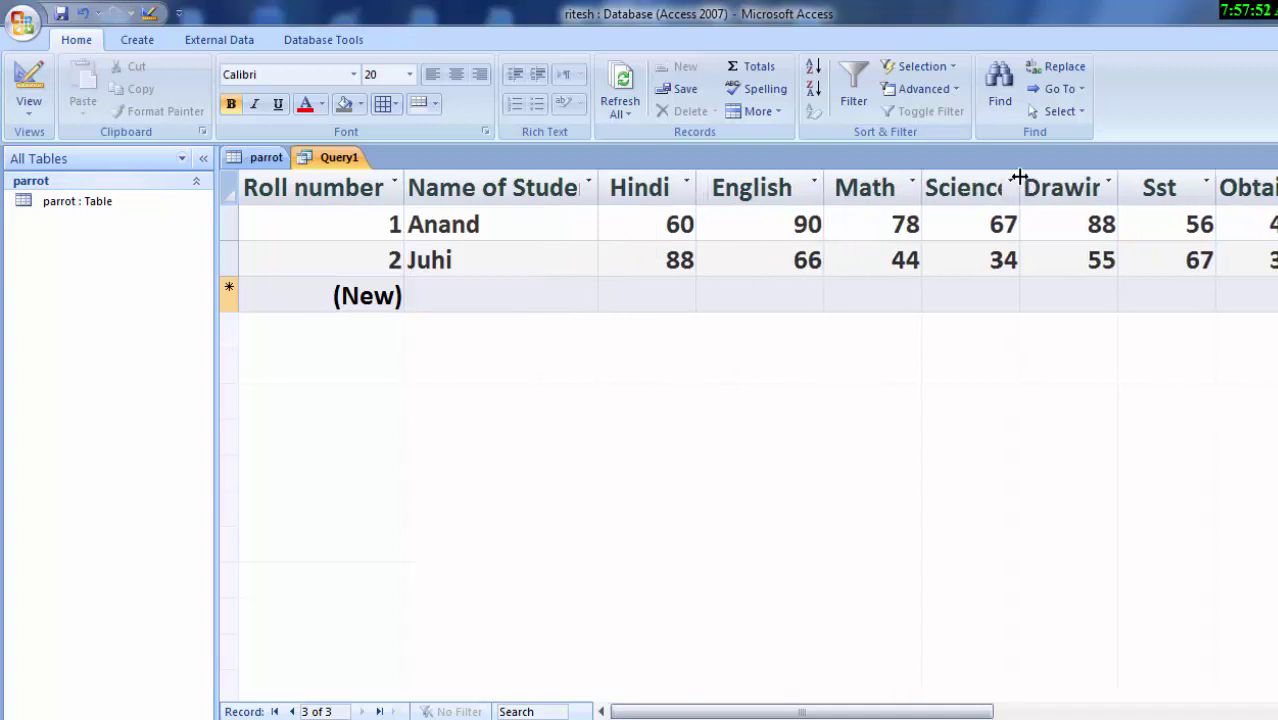
{"action": "left_click_drag", "start_coordinate": [1019, 188], "coordinate": [1106, 190]}
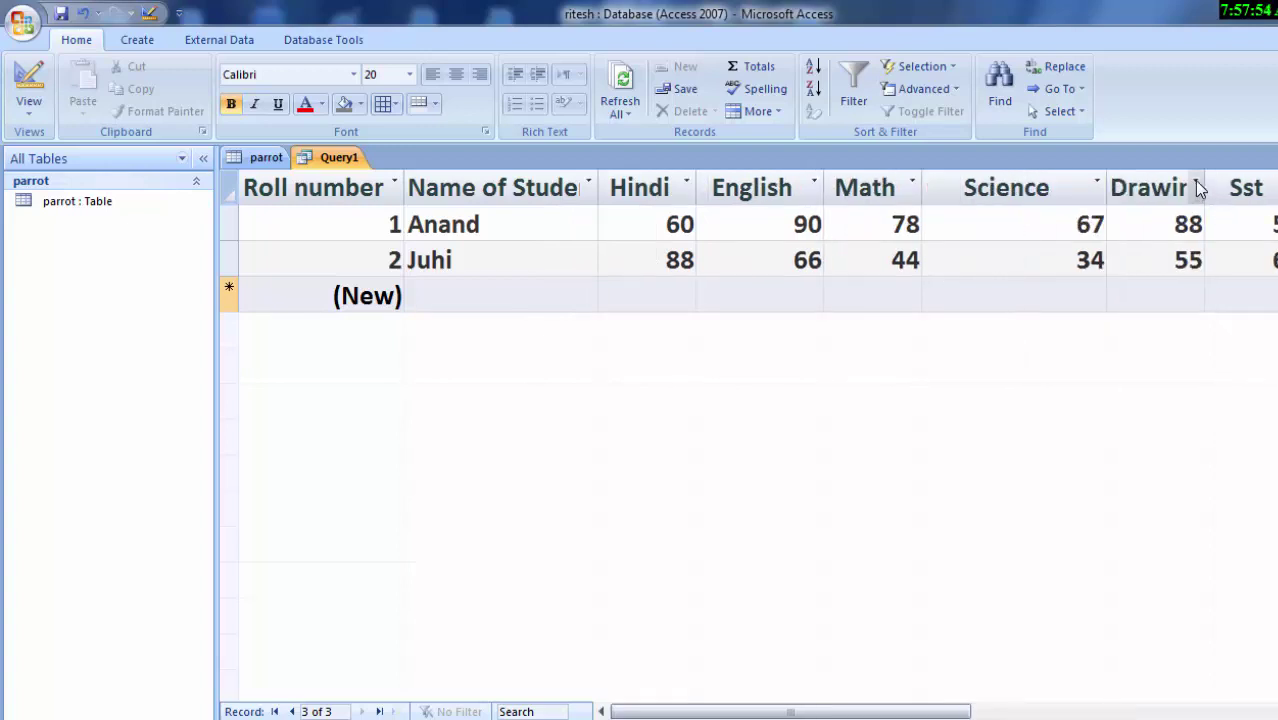
{"action": "left_click_drag", "start_coordinate": [1205, 180], "coordinate": [1241, 236]}
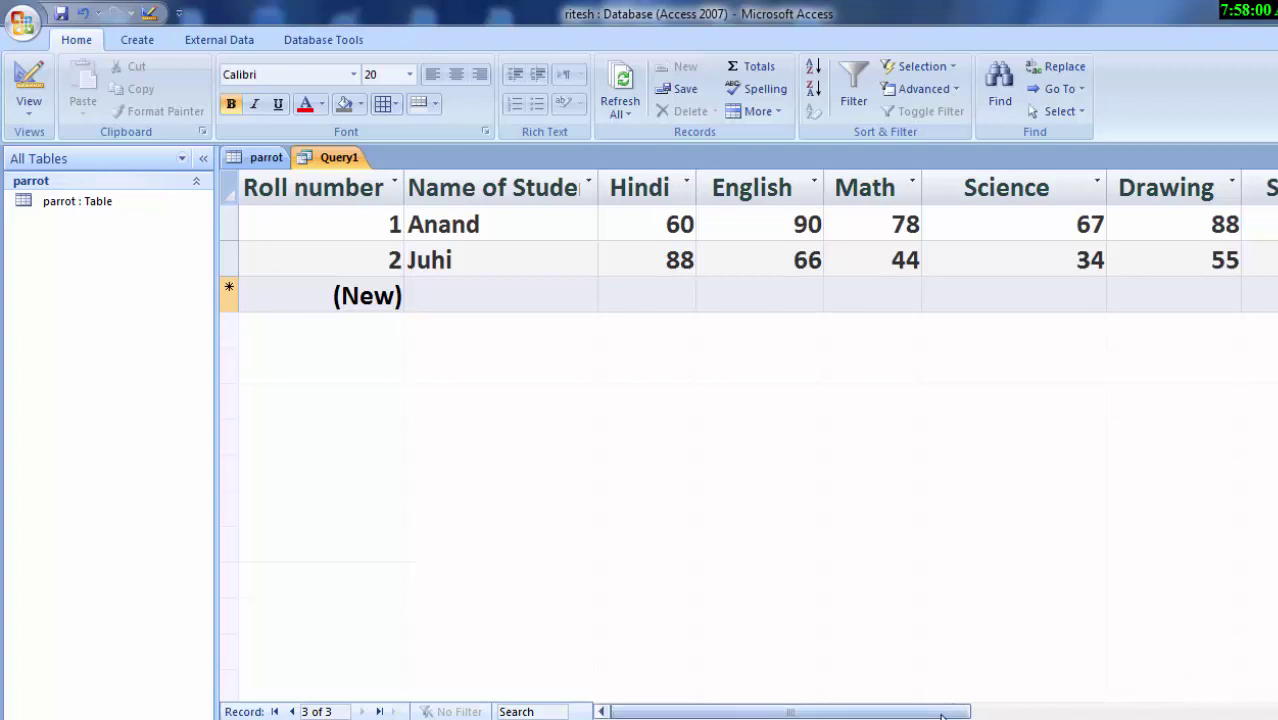
Scroll the datasheet right to bring the Average column into view
{"action": "left_click", "coordinate": [988, 712]}
{"action": "left_click_drag", "start_coordinate": [984, 714], "coordinate": [1022, 712]}
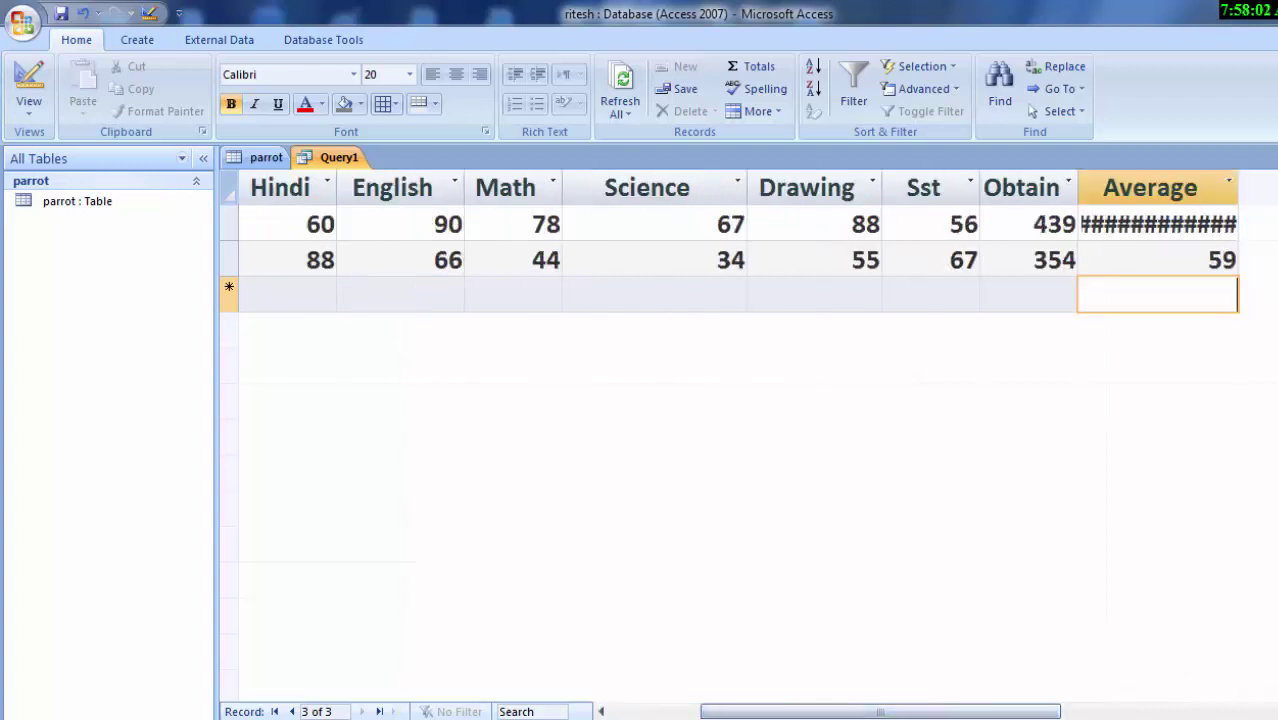
{"action": "left_click", "coordinate": [1229, 181]}
{"action": "left_click", "coordinate": [1236, 178]}
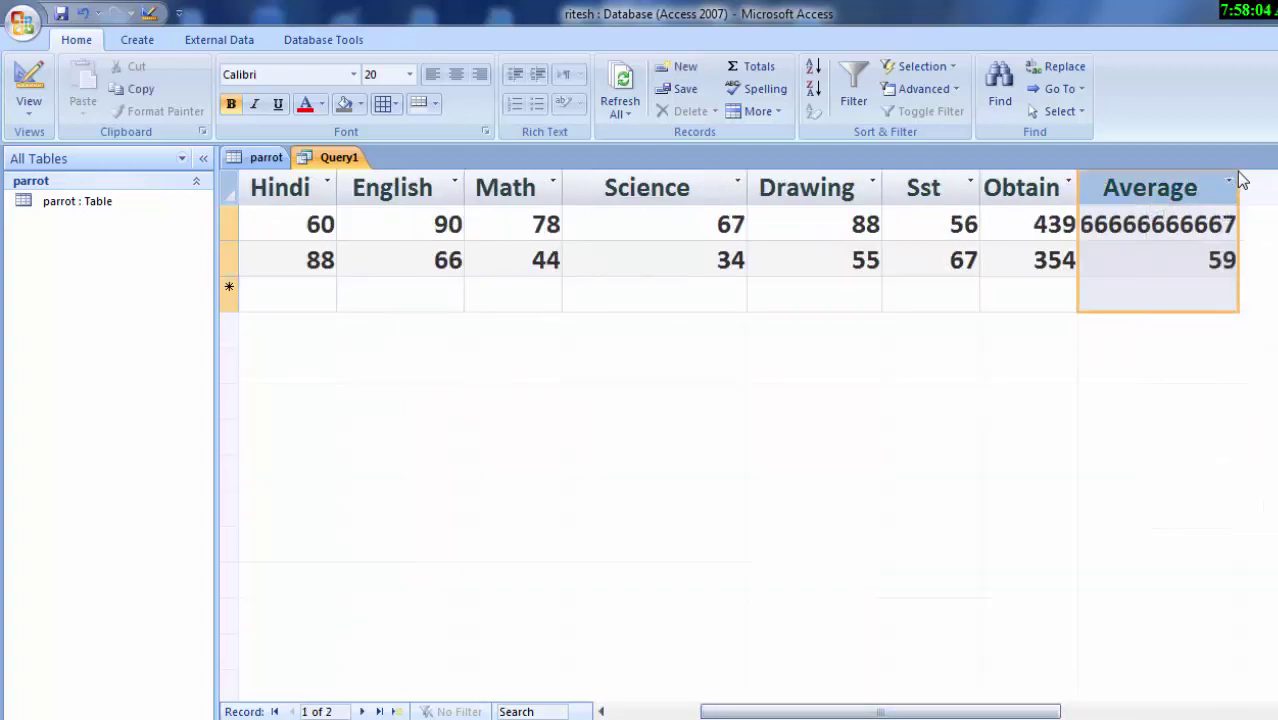
{"action": "left_click", "coordinate": [1213, 288]}
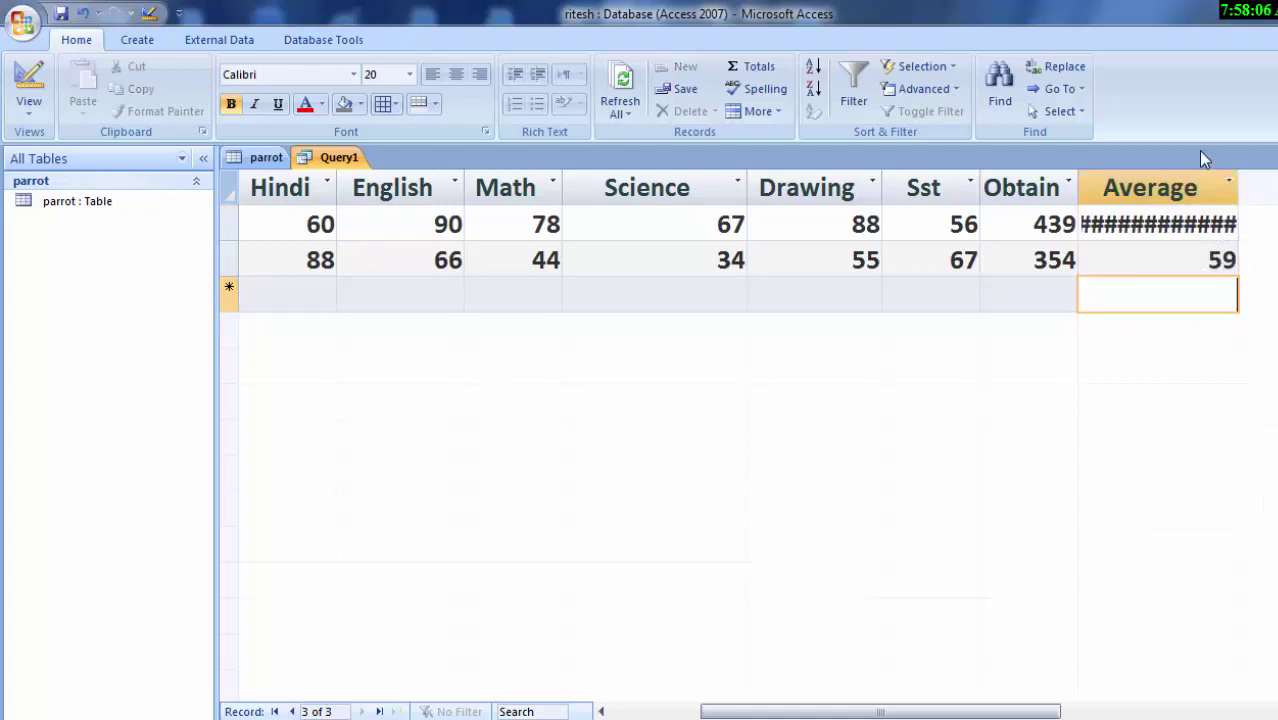
Widen the Average column until Anand's average reads 73.16666… instead of hashes
{"action": "left_click_drag", "start_coordinate": [1275, 226], "coordinate": [1276, 226]}
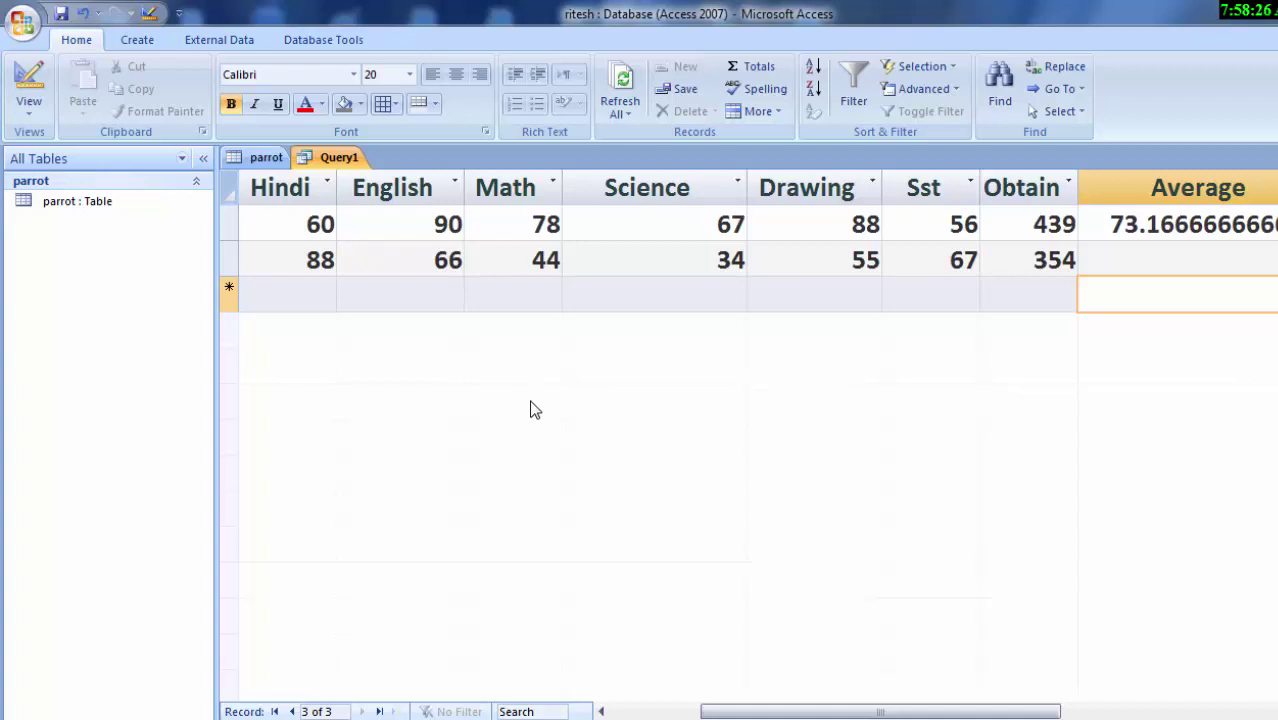
{"action": "key", "text": "F9"}
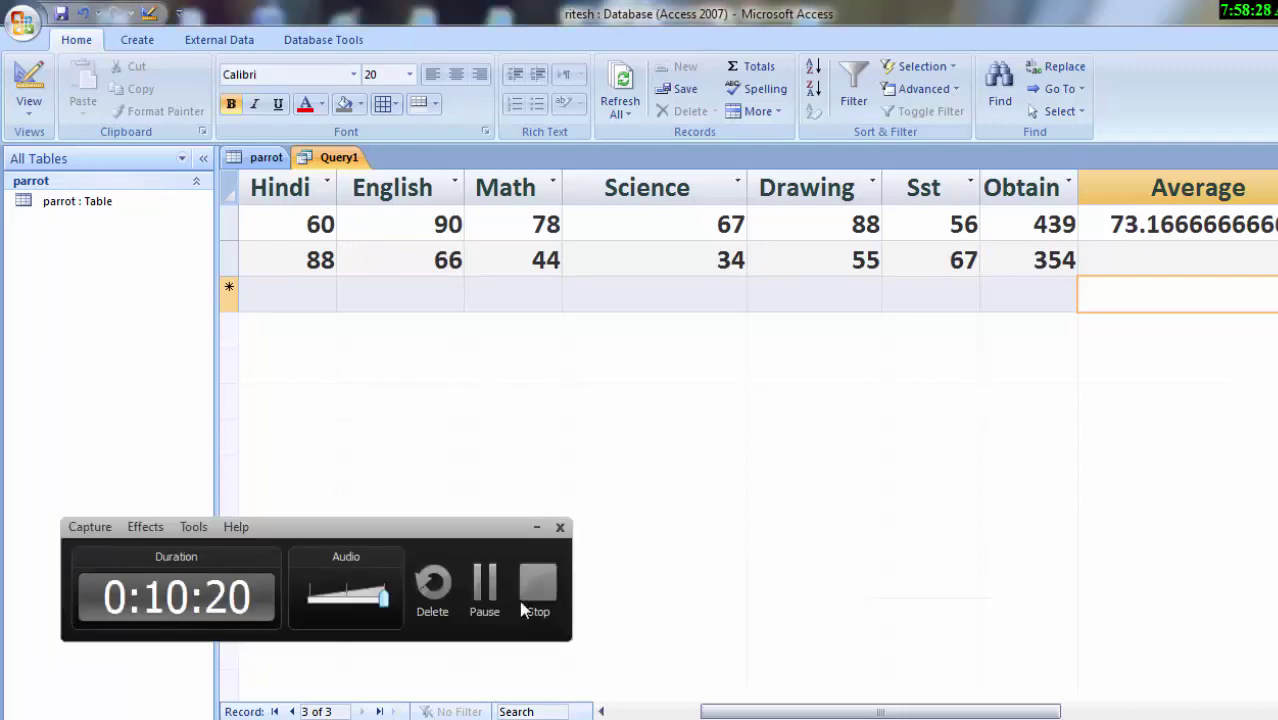